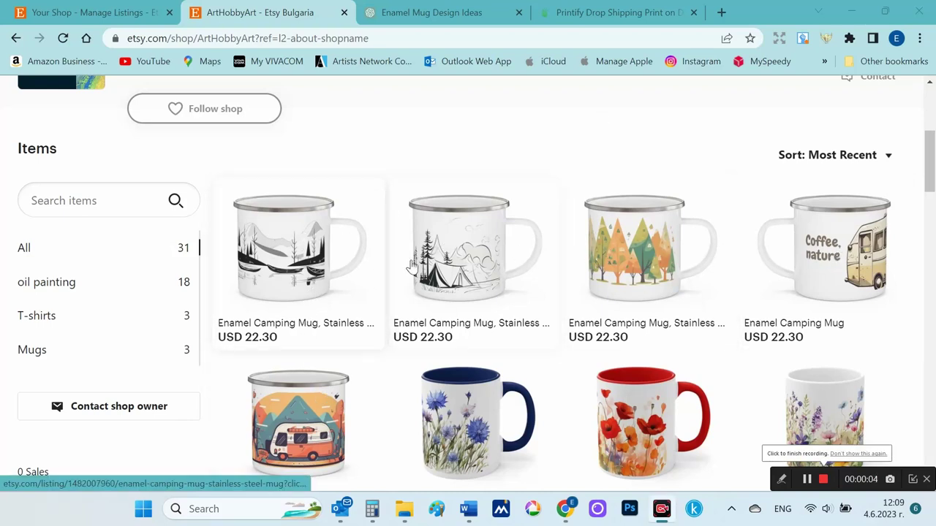
# Step: Open the Coffee, nature camper mug listing in a new tab and browse its photos
pyautogui.rightClick(810, 260)
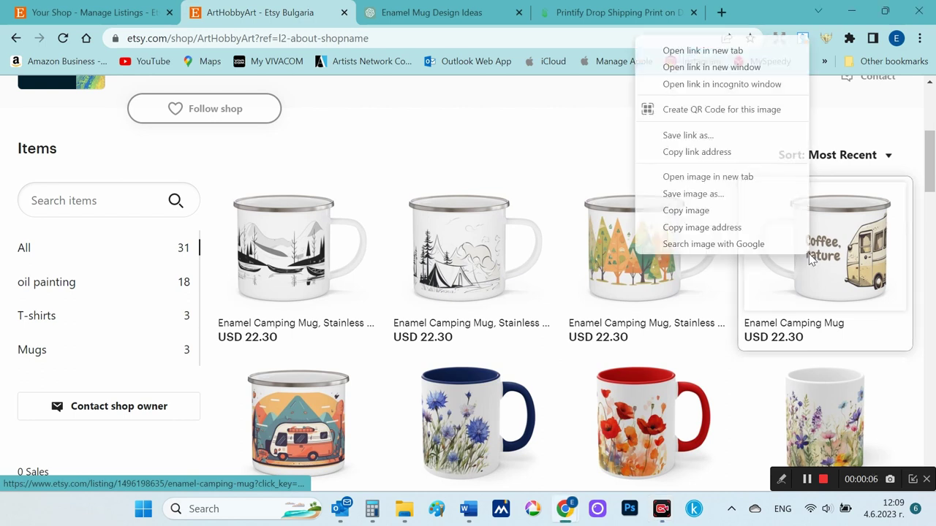
pyautogui.click(702, 50)
pyautogui.click(351, 13)
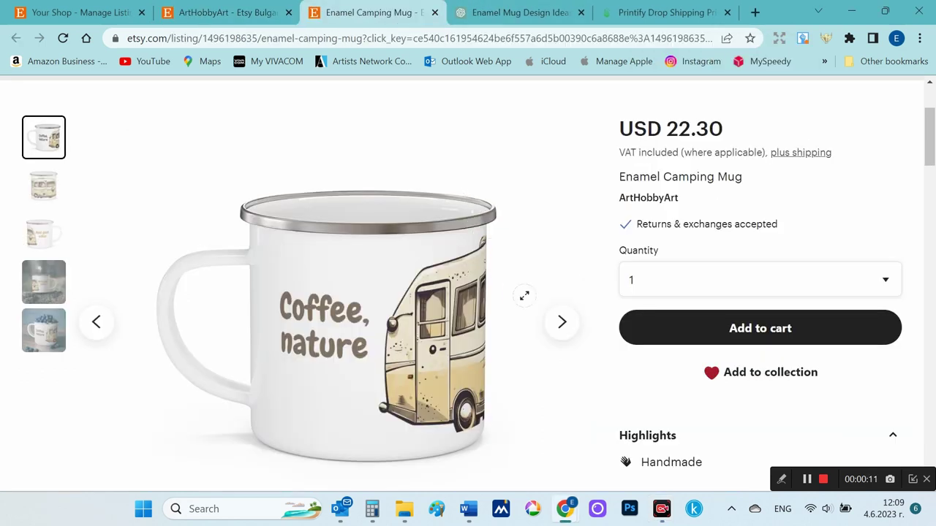
pyautogui.click(563, 336)
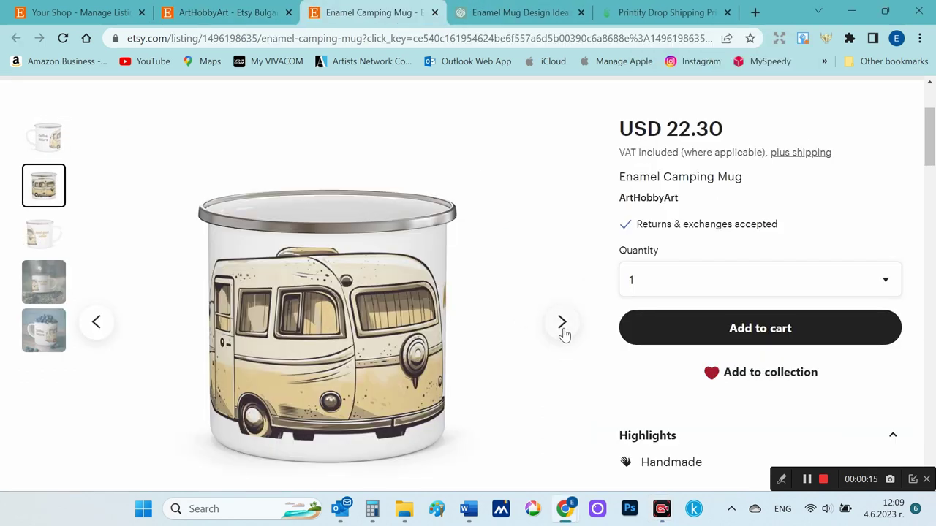
pyautogui.click(563, 334)
pyautogui.click(562, 323)
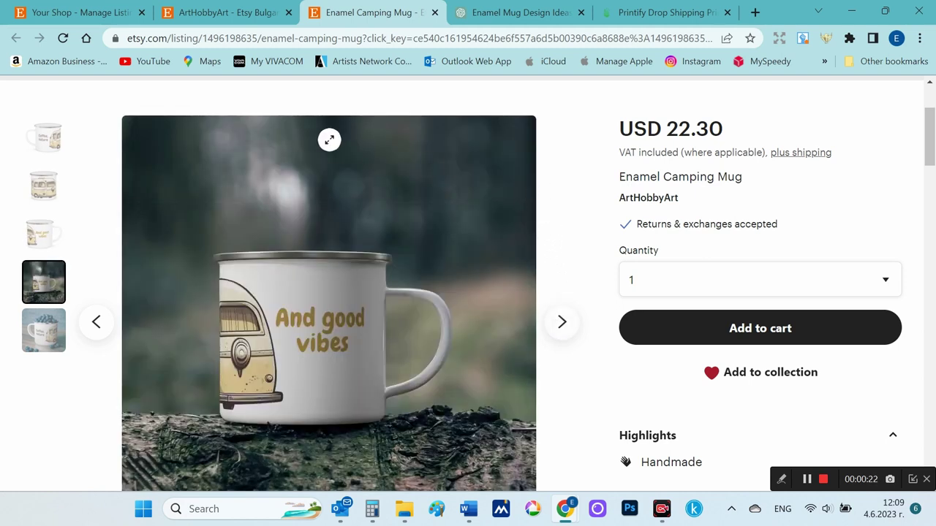
# Step: Open the orange trees mug and tent line-art mug listings in new tabs
pyautogui.click(245, 16)
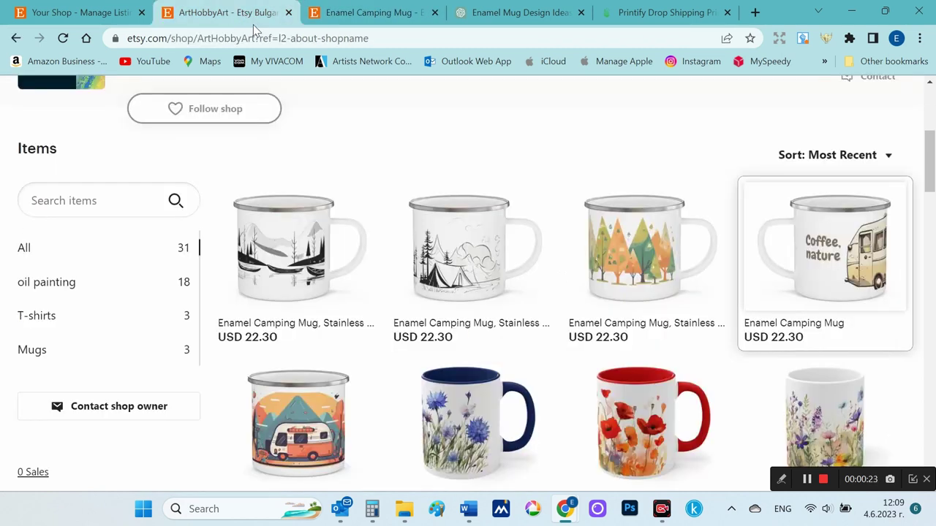
pyautogui.rightClick(617, 262)
pyautogui.click(682, 50)
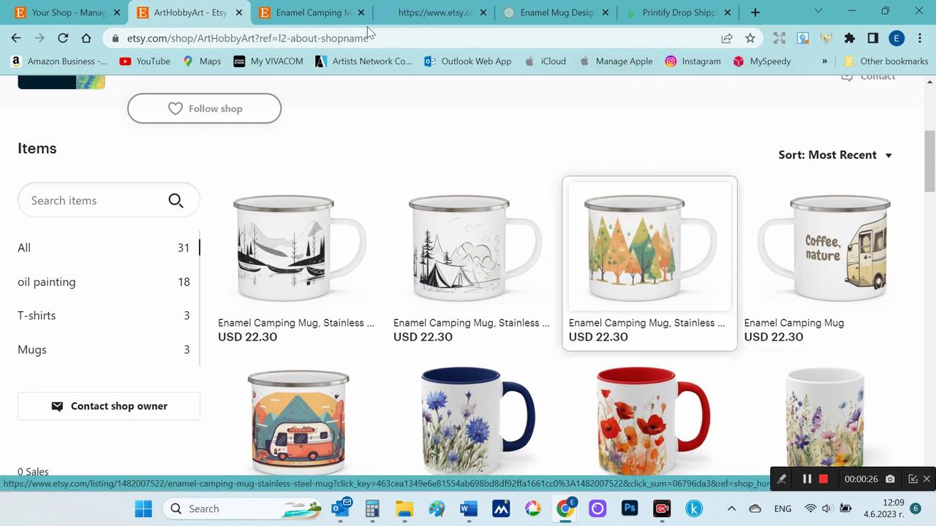
pyautogui.click(398, 22)
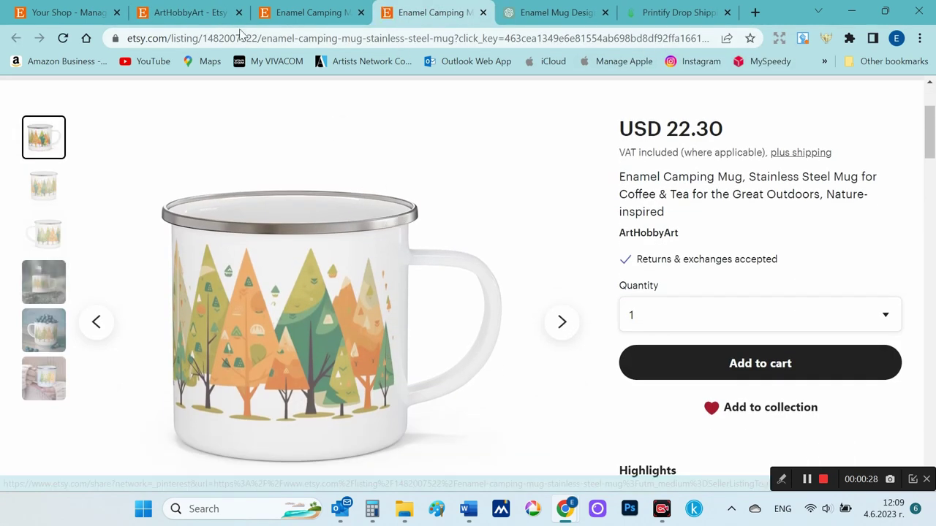
pyautogui.click(181, 14)
pyautogui.rightClick(453, 276)
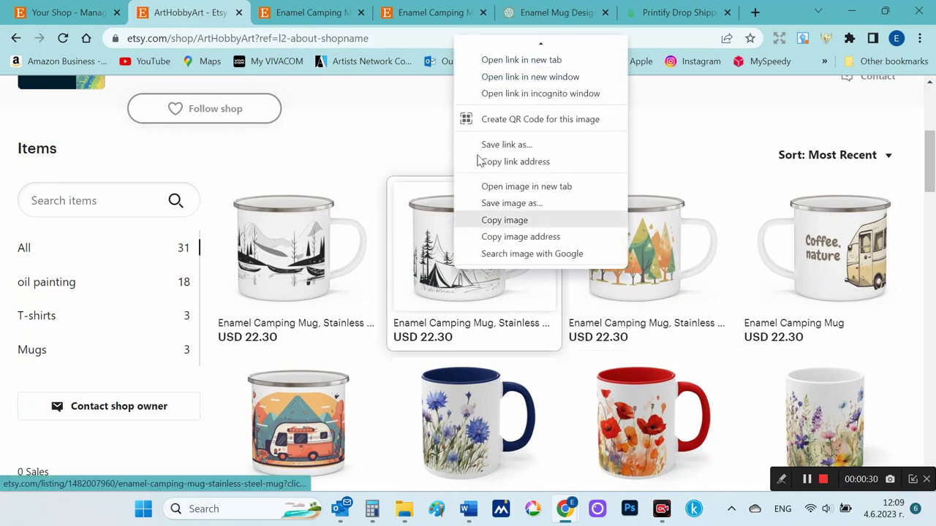
pyautogui.click(482, 63)
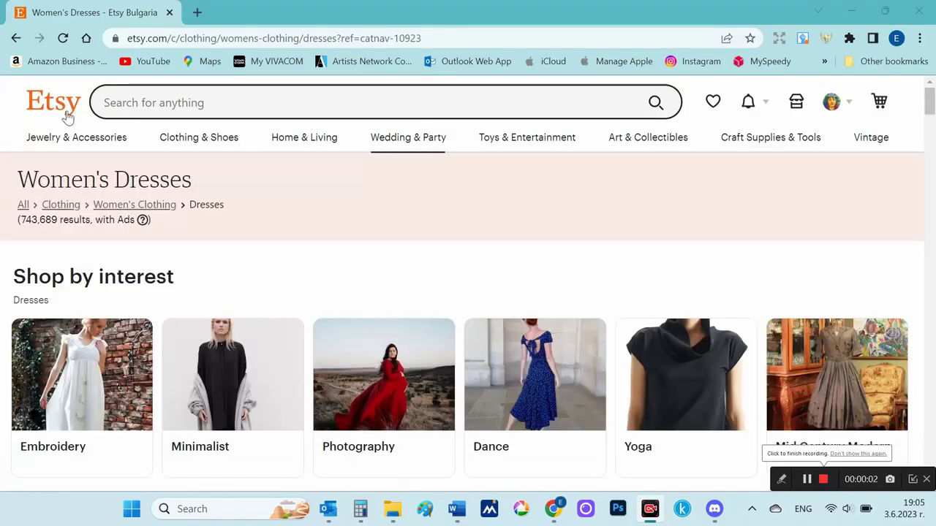
# Step: Search Etsy for 'Enamel Camping Mug' and scroll through the results
pyautogui.click(129, 104)
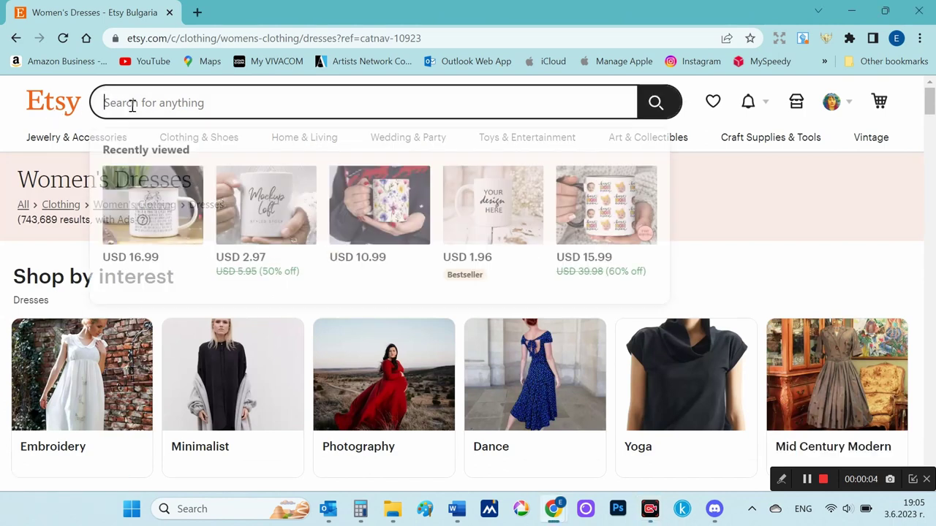
pyautogui.write('Enamel Camping Mug')
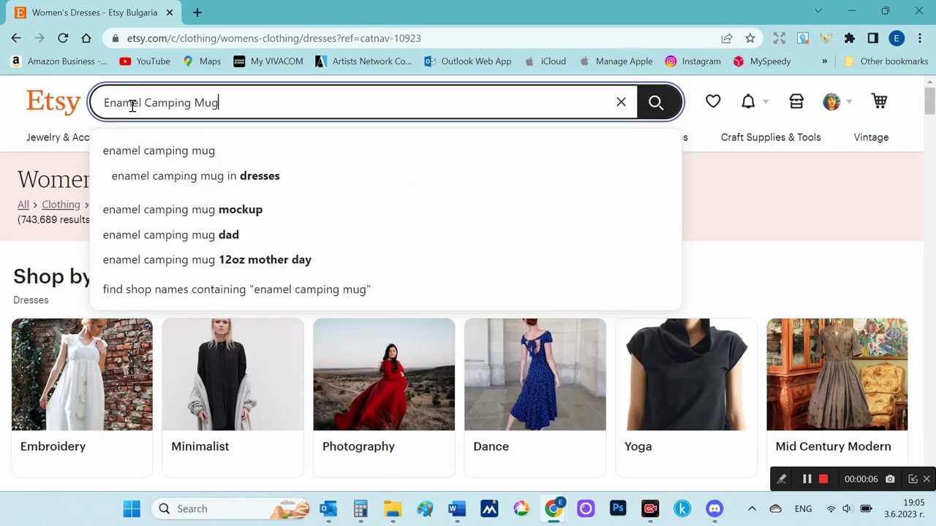
pyautogui.press('Return')
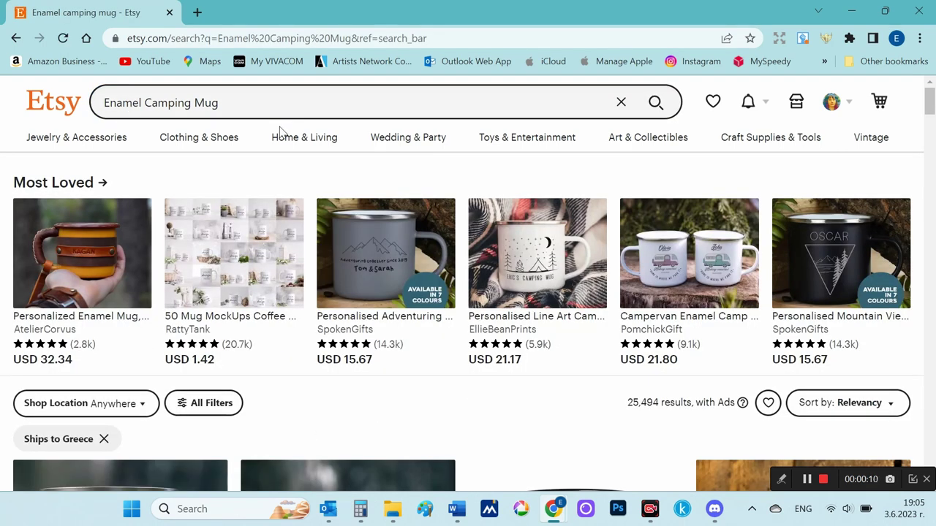
pyautogui.scroll(-1, 404, 286)
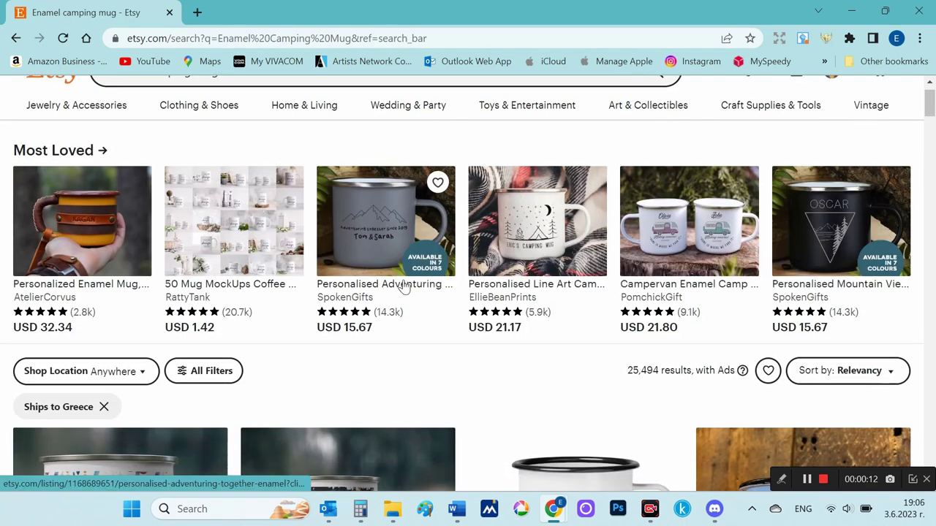
pyautogui.scroll(-2, 404, 287)
pyautogui.scroll(-2, 404, 287)
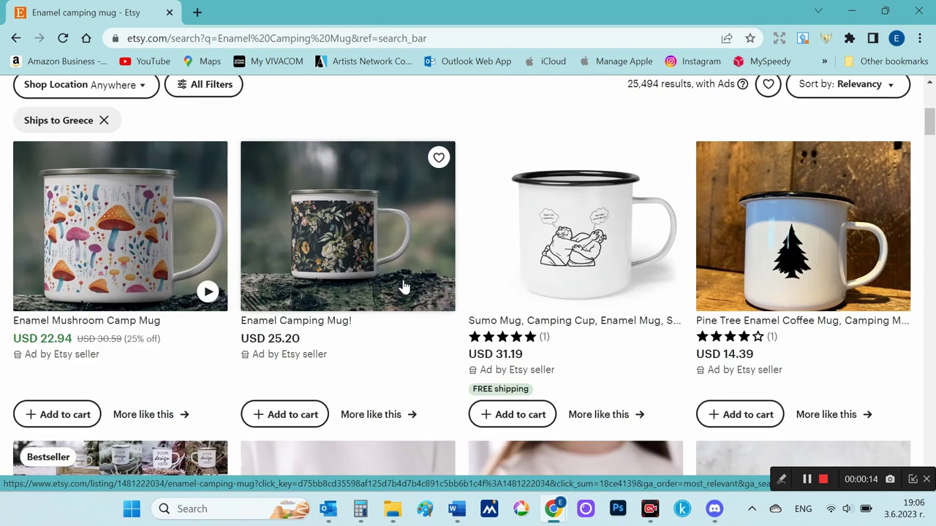
pyautogui.scroll(-2, 405, 287)
# Step: Scroll back up the results and open the Sort by options
pyautogui.scroll(1, 404, 287)
pyautogui.scroll(1, 404, 287)
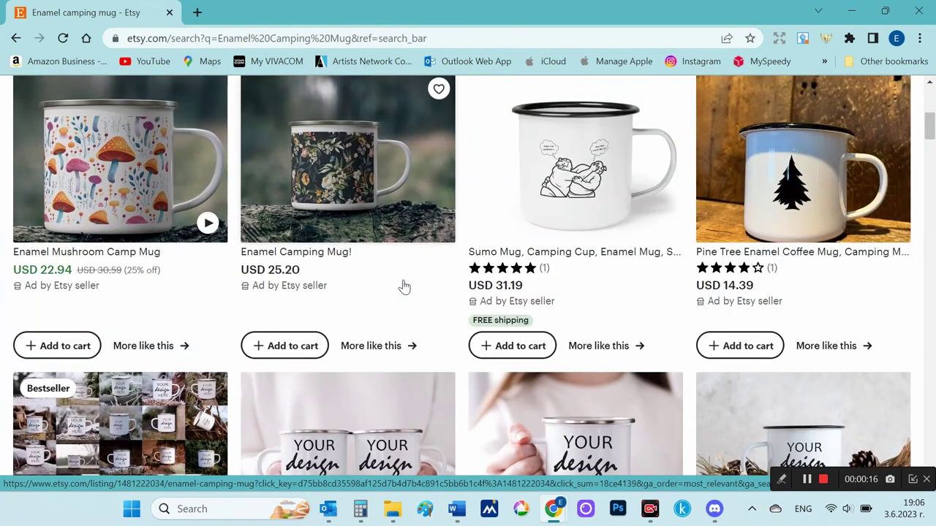
pyautogui.scroll(-1, 405, 287)
pyautogui.scroll(-1, 406, 287)
pyautogui.scroll(-3, 405, 286)
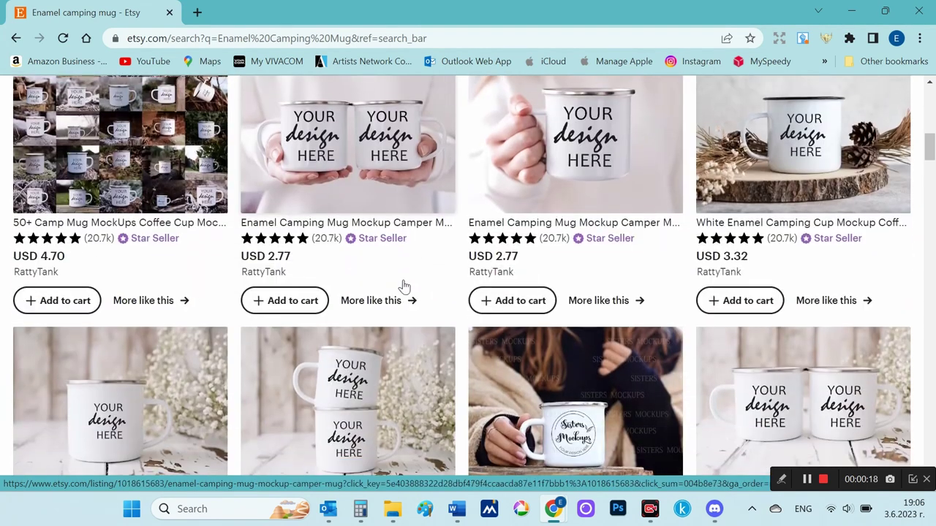
pyautogui.scroll(-1, 405, 286)
pyautogui.scroll(3, 404, 287)
pyautogui.scroll(3, 405, 287)
pyautogui.scroll(3, 404, 287)
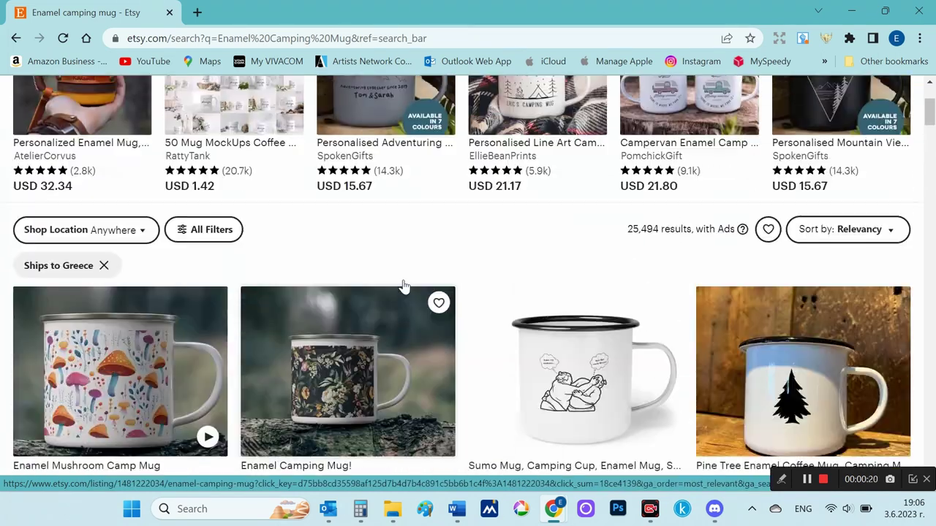
pyautogui.scroll(1, 404, 286)
pyautogui.scroll(1, 404, 286)
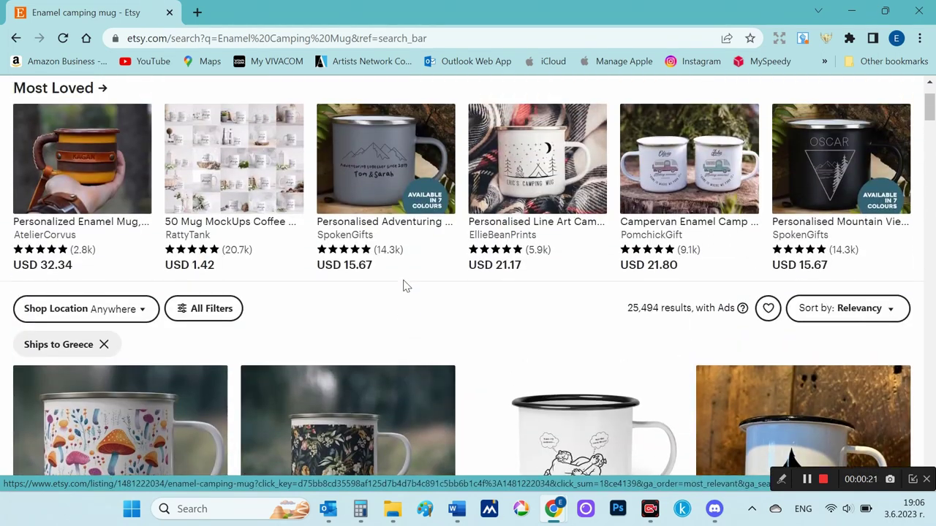
pyautogui.click(859, 308)
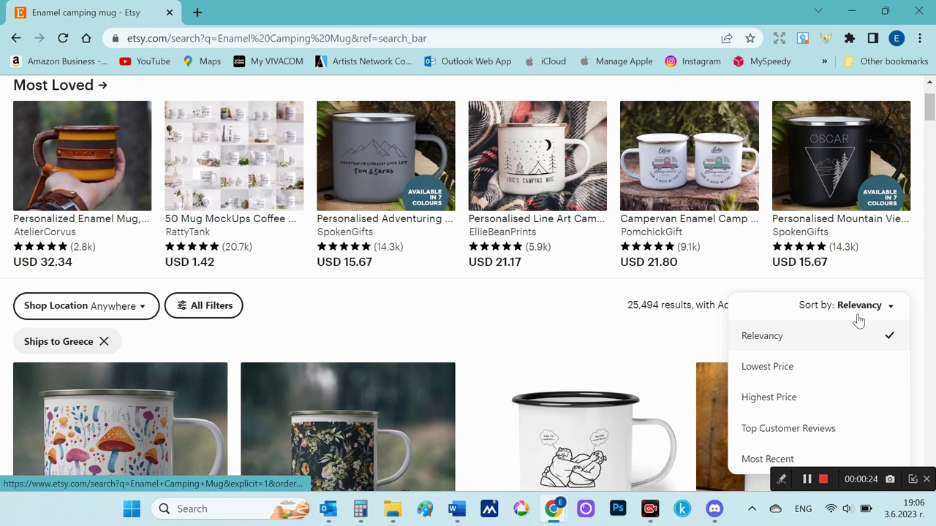
pyautogui.scroll(-1, 857, 320)
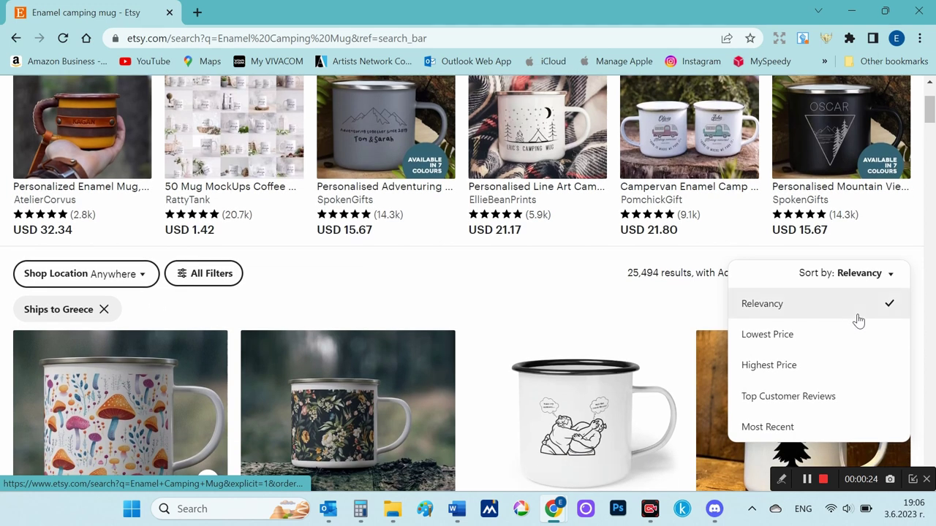
# Step: Sort the Enamel Camping Mug results by top customer reviews and scroll through the listings
pyautogui.click(795, 397)
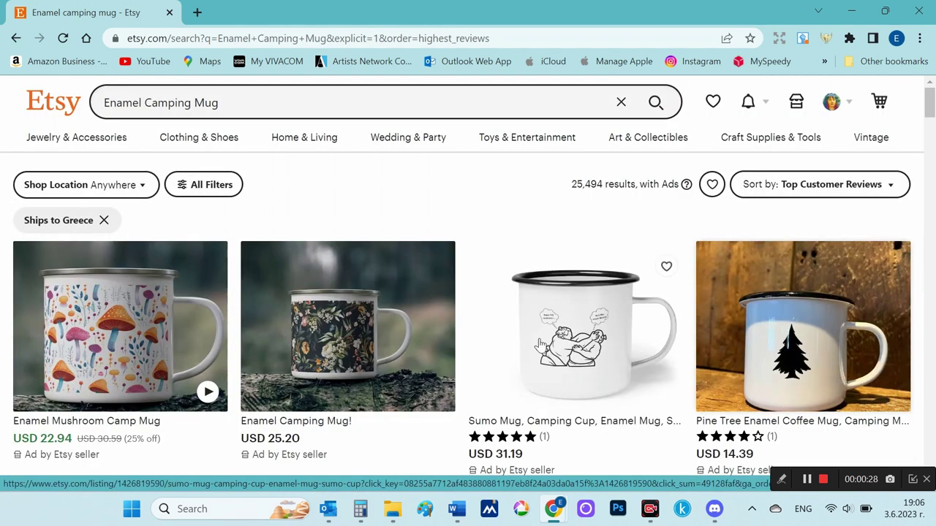
pyautogui.scroll(-1, 497, 344)
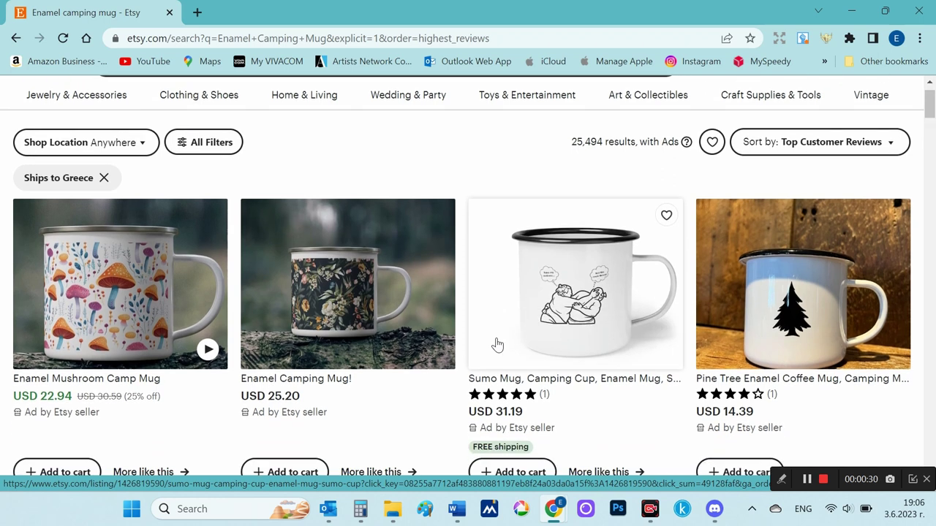
pyautogui.scroll(-1, 496, 344)
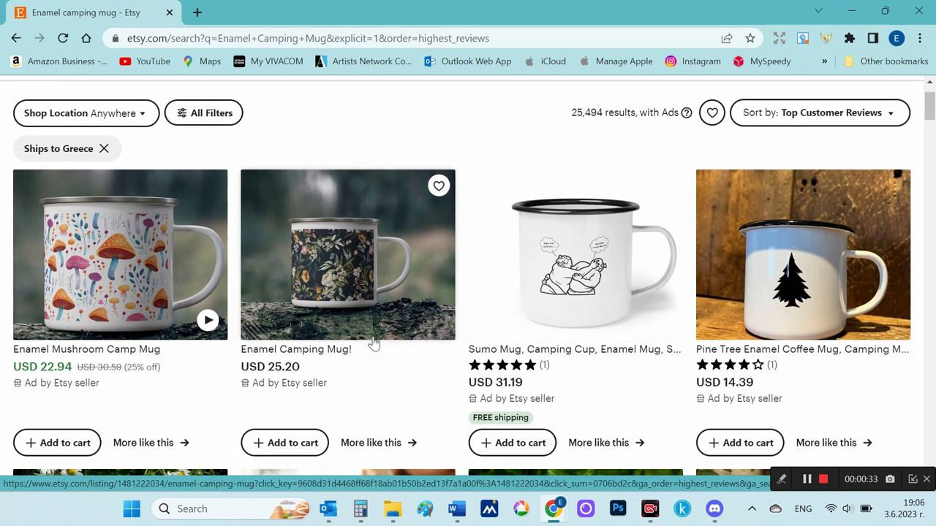
pyautogui.scroll(-4, 538, 353)
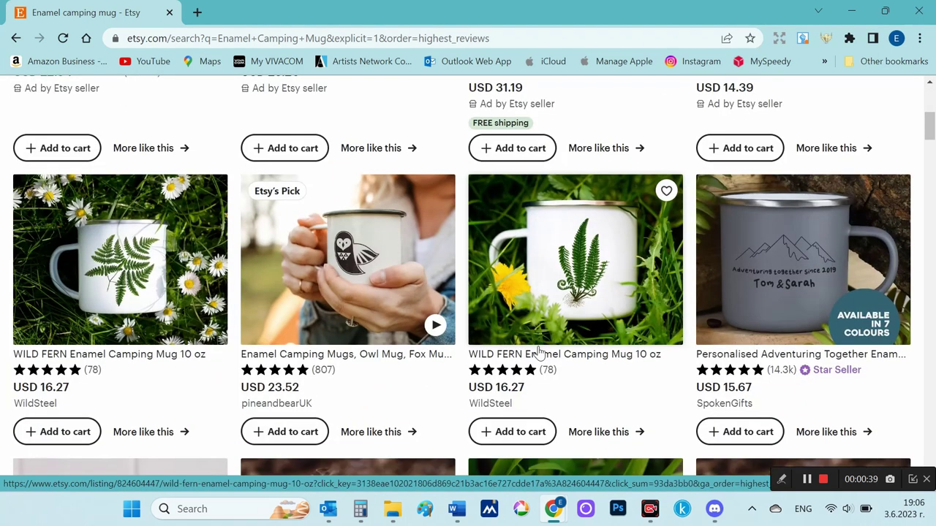
pyautogui.scroll(-1, 538, 353)
pyautogui.scroll(-3, 799, 230)
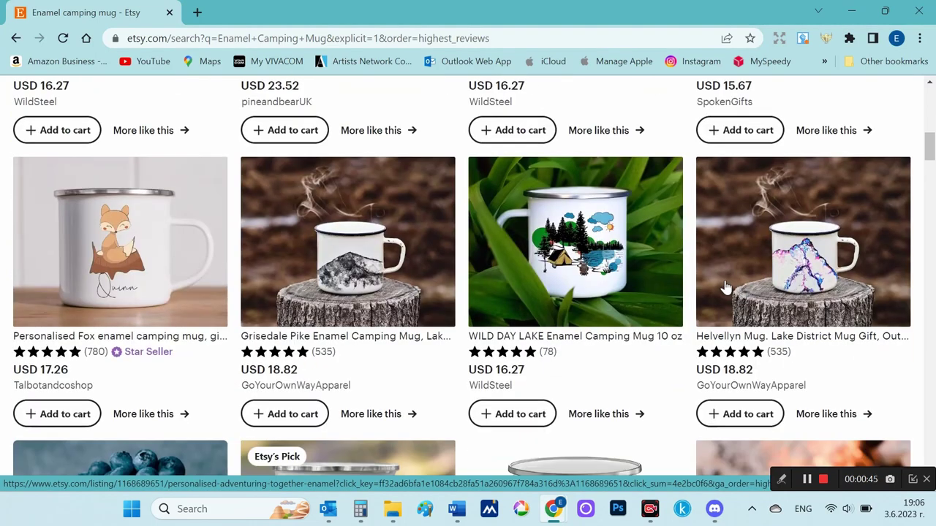
pyautogui.scroll(-2, 775, 248)
pyautogui.scroll(-3, 753, 266)
pyautogui.scroll(-1, 726, 287)
pyautogui.scroll(-1, 726, 288)
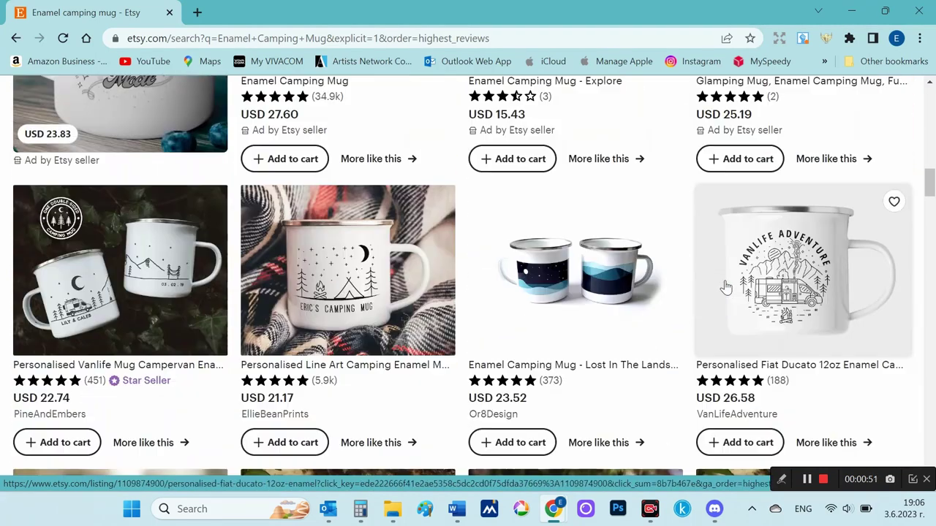
pyautogui.scroll(-2, 723, 286)
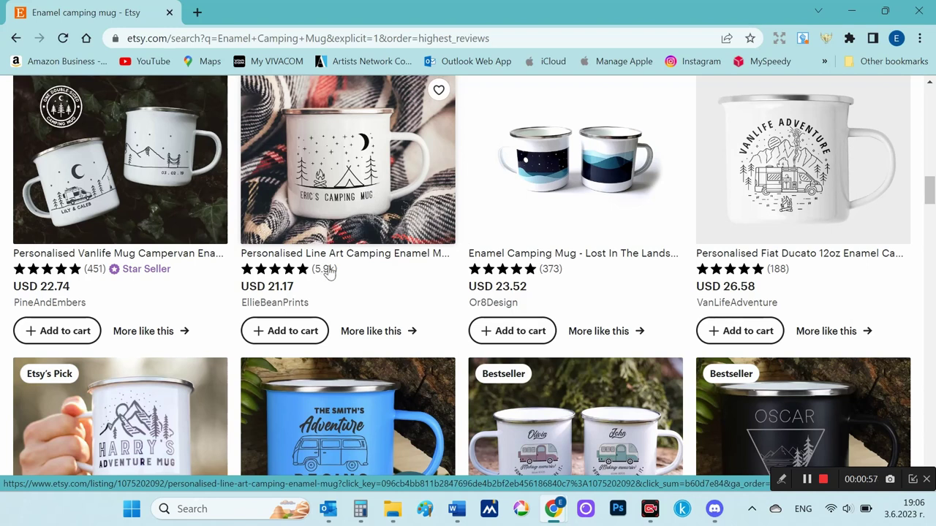
pyautogui.scroll(-1, 391, 254)
pyautogui.scroll(-3, 391, 253)
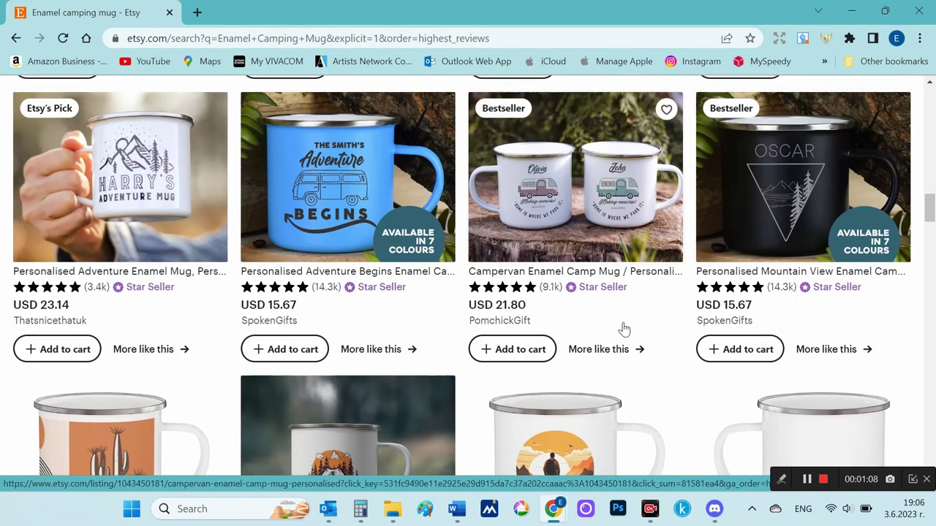
pyautogui.scroll(-3, 620, 328)
pyautogui.scroll(-2, 621, 328)
pyautogui.scroll(-2, 621, 328)
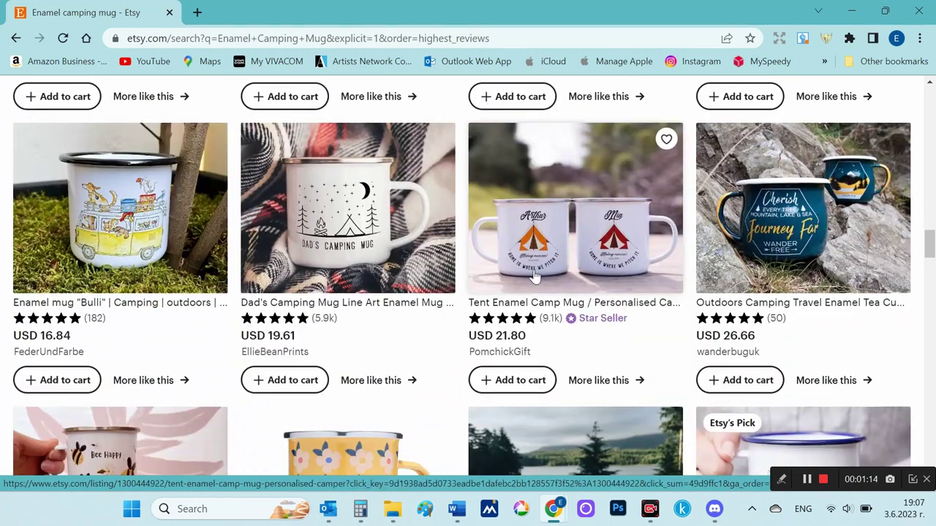
pyautogui.scroll(-4, 602, 339)
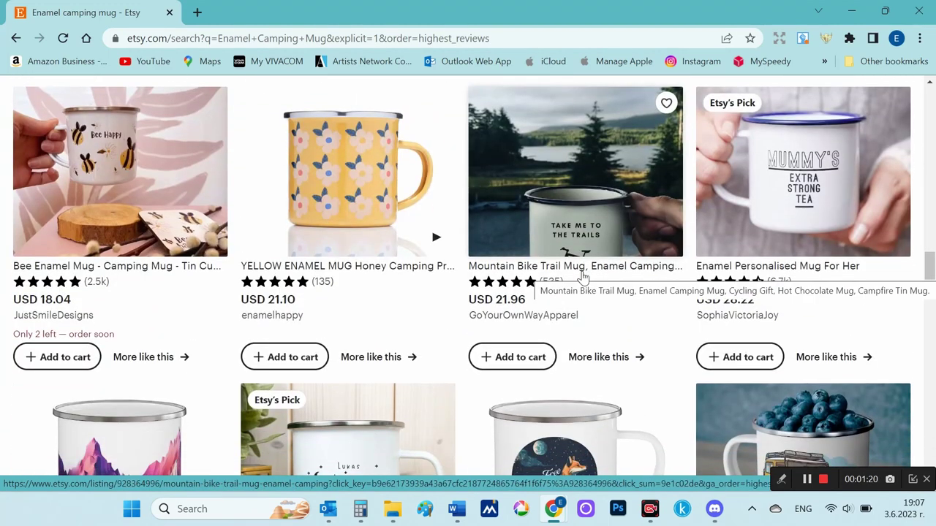
pyautogui.scroll(-3, 648, 319)
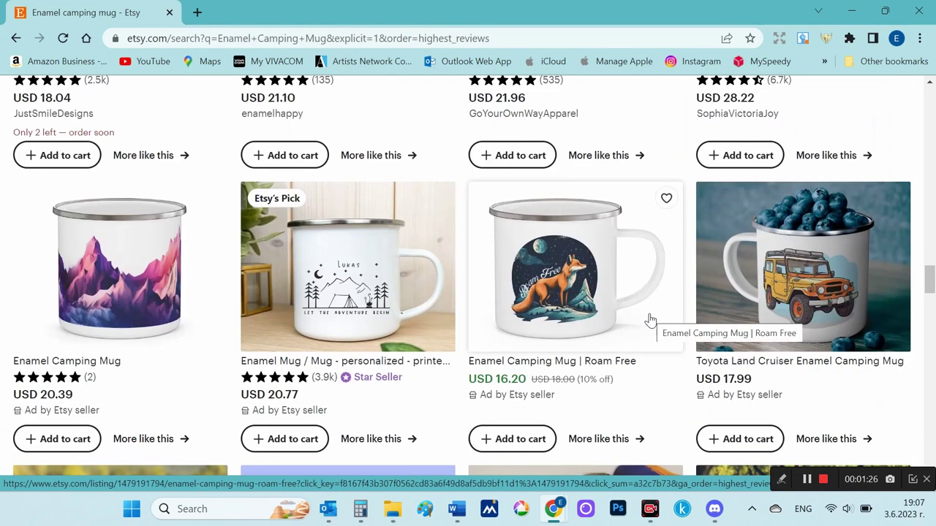
pyautogui.scroll(-1, 650, 320)
pyautogui.scroll(-3, 650, 319)
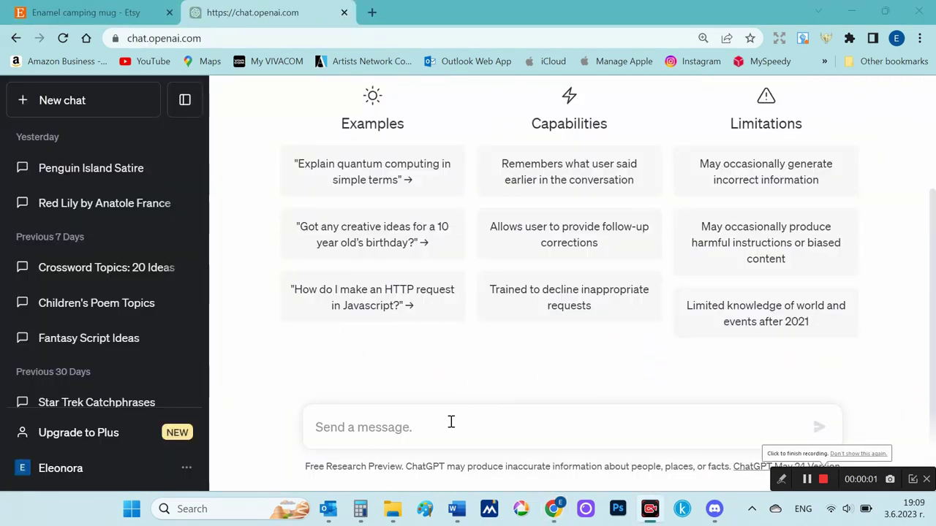
# Step: Ask ChatGPT 'Give me ideas for Enamel Camping Mug design' and read the ten ideas
pyautogui.click(450, 422)
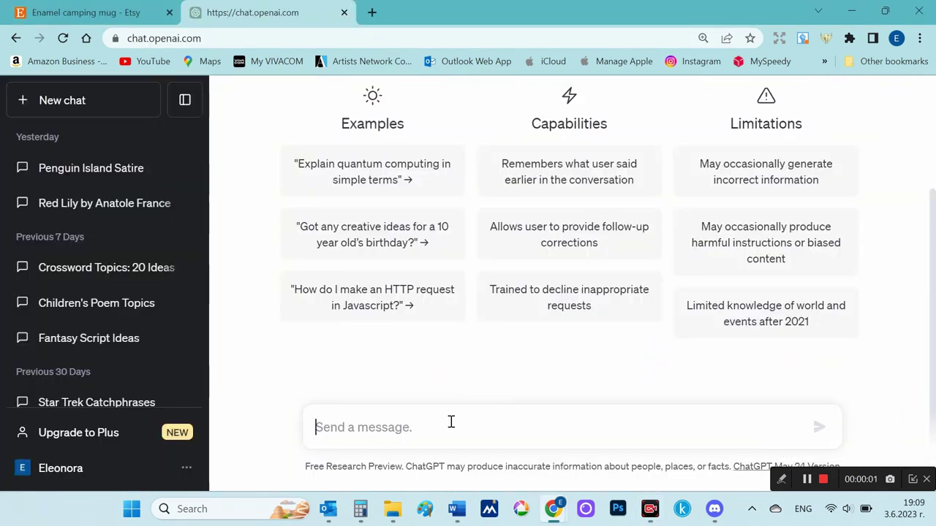
pyautogui.write('Give me ideas for Enamel Camping Mug design')
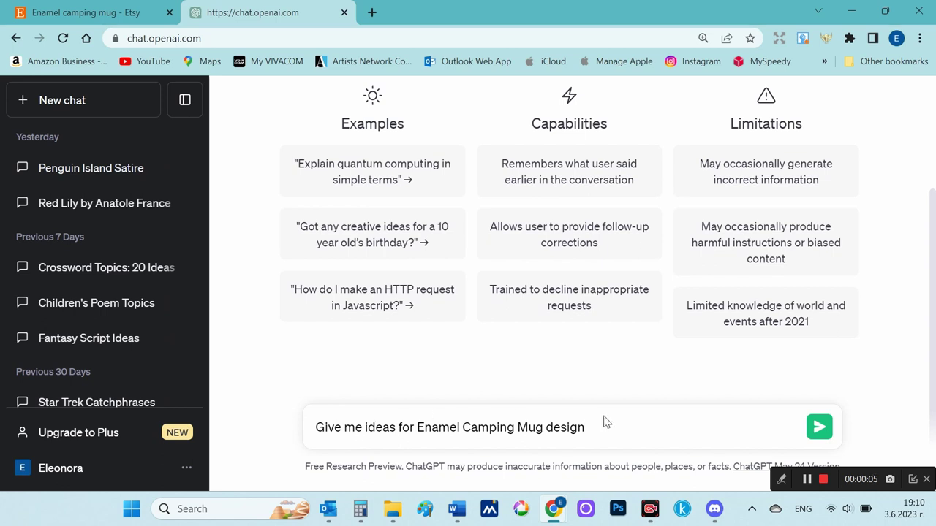
pyautogui.press('Return')
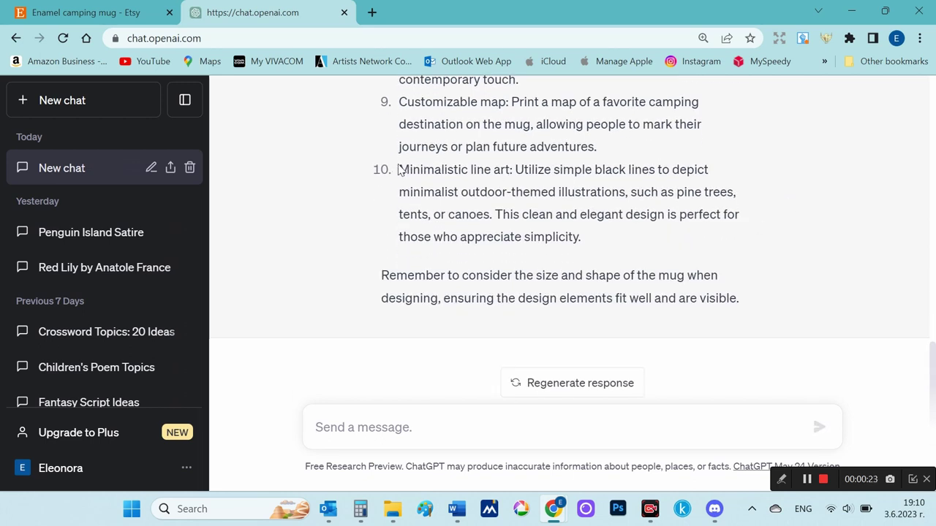
pyautogui.moveTo(398, 170); pyautogui.dragTo(516, 170)
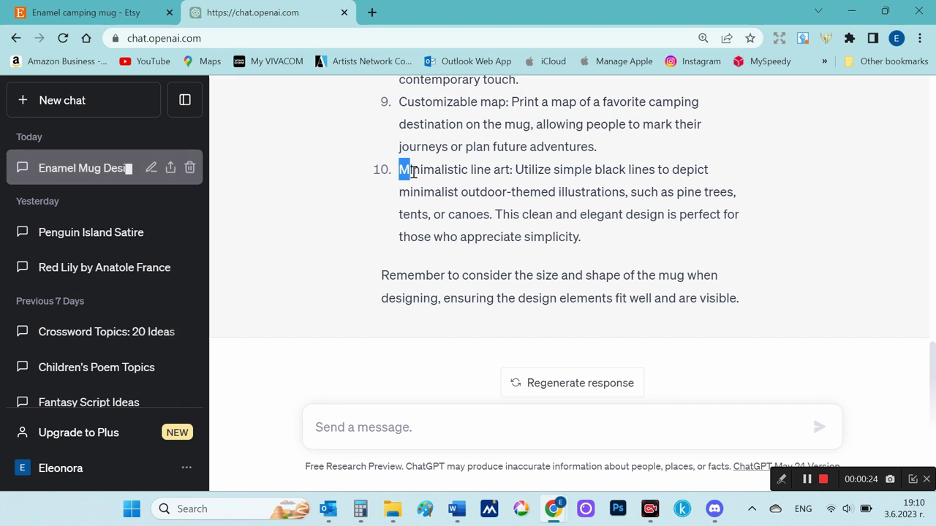
pyautogui.click(518, 170)
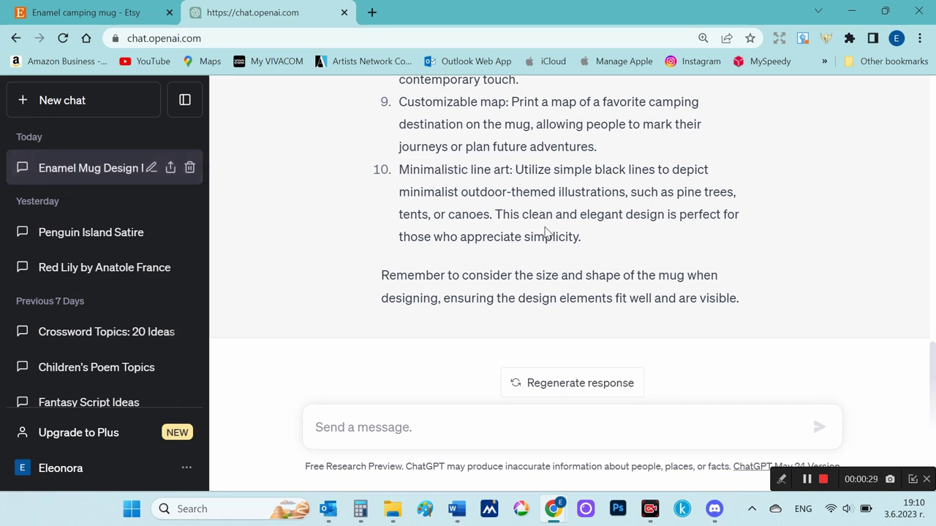
# Step: Ask ChatGPT 'Write me some fun slogans for Enamel Camping Mug design' and review the 15 slogans
pyautogui.scroll(-1, 658, 293)
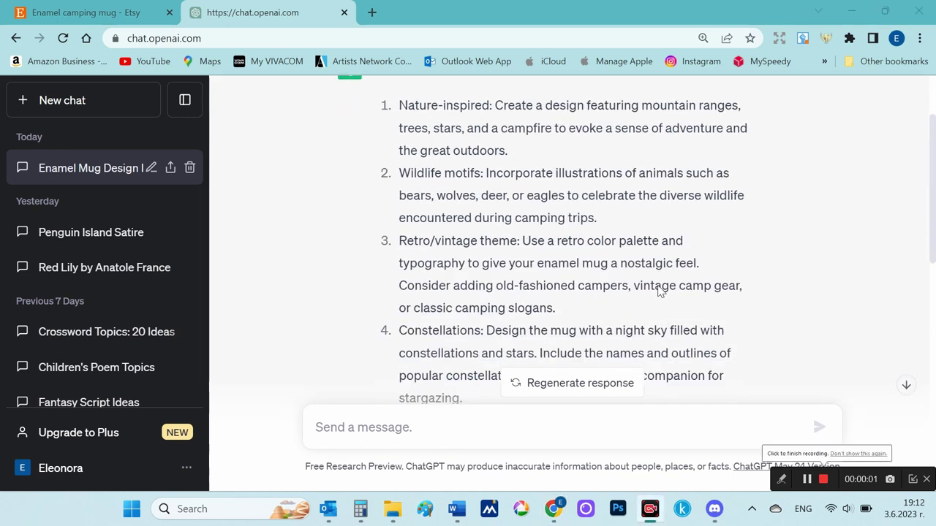
pyautogui.scroll(-1, 658, 291)
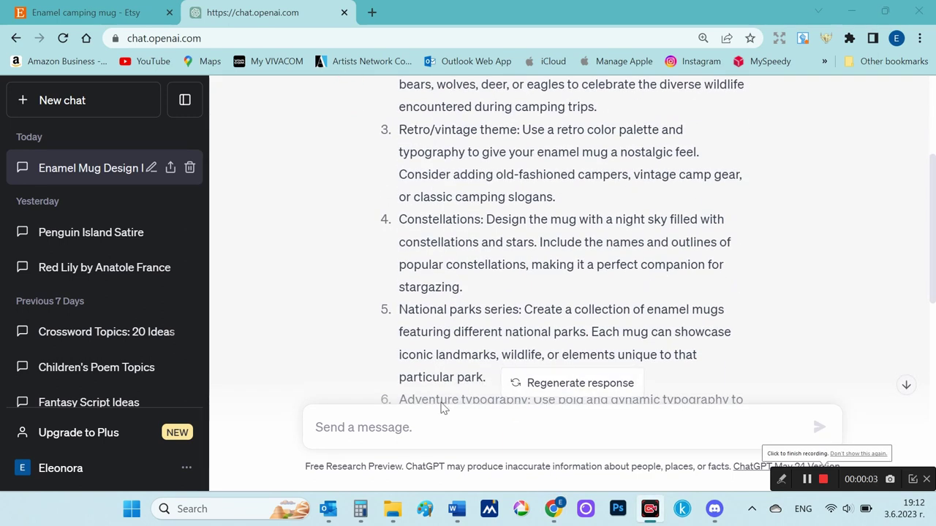
pyautogui.click(385, 418)
pyautogui.write('Write me some fun slogans for Enamel Camping Mug design')
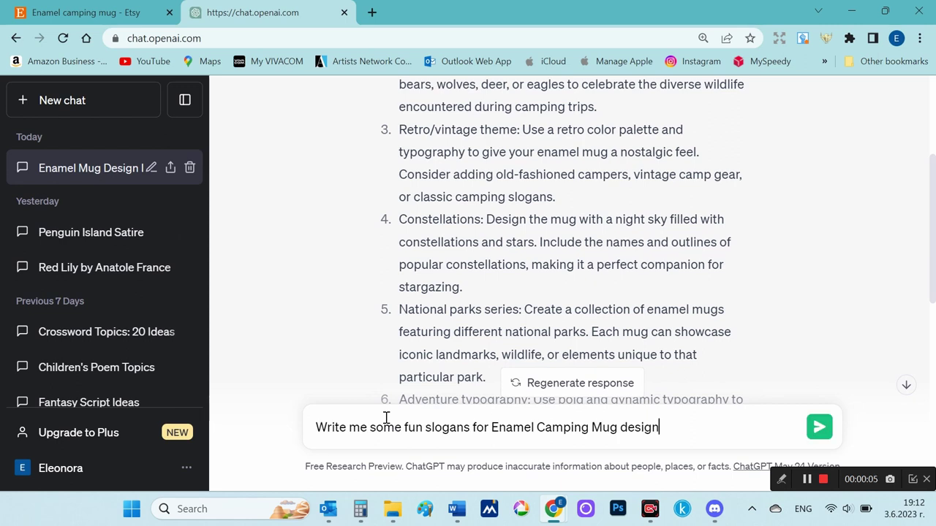
pyautogui.doubleClick(448, 424)
pyautogui.click(685, 429)
pyautogui.press('Return')
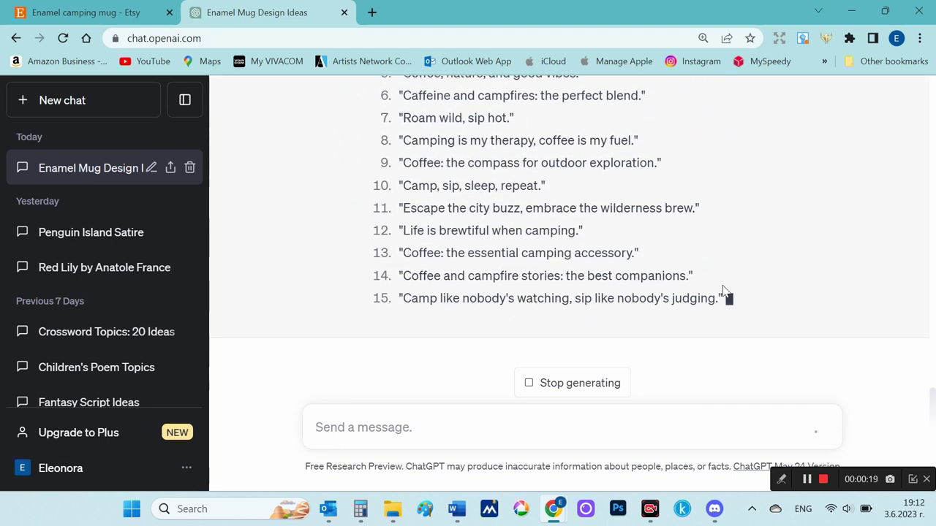
pyautogui.scroll(1, 723, 288)
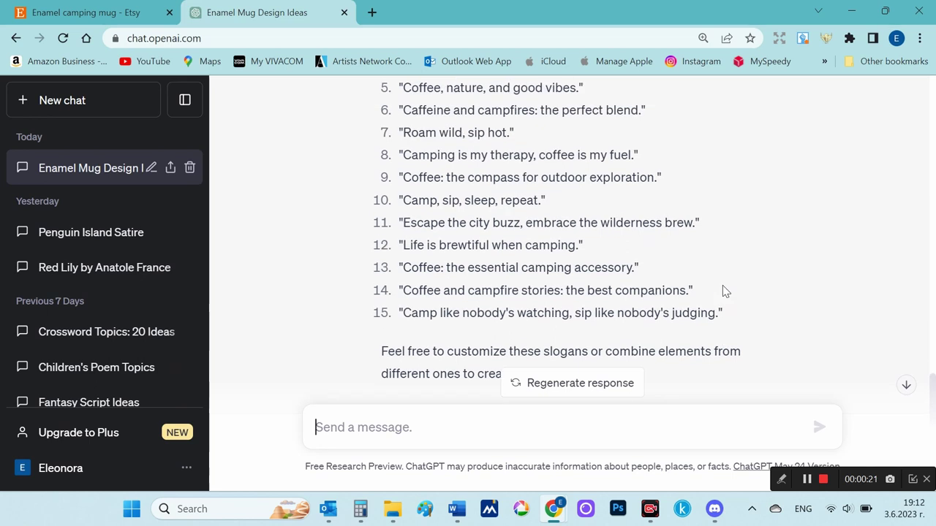
pyautogui.scroll(1, 723, 288)
pyautogui.scroll(1, 722, 288)
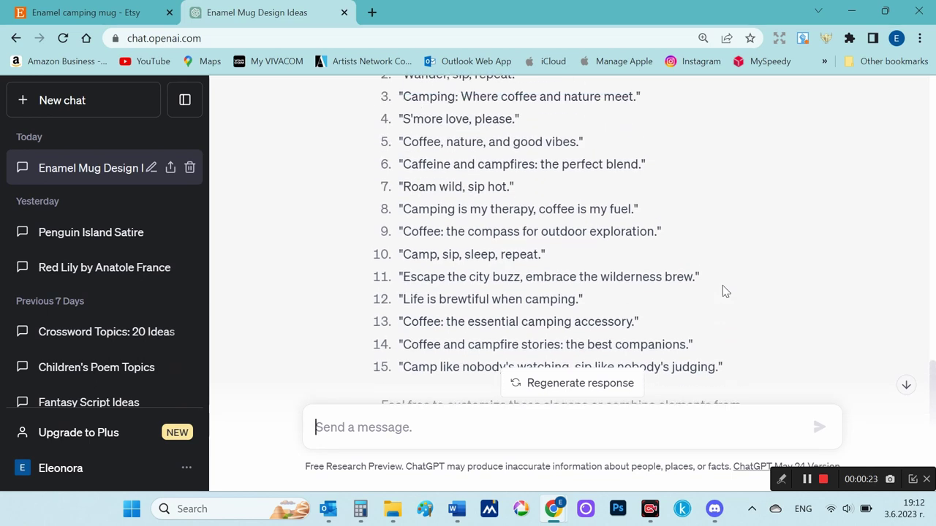
pyautogui.scroll(2, 722, 291)
pyautogui.scroll(1, 723, 291)
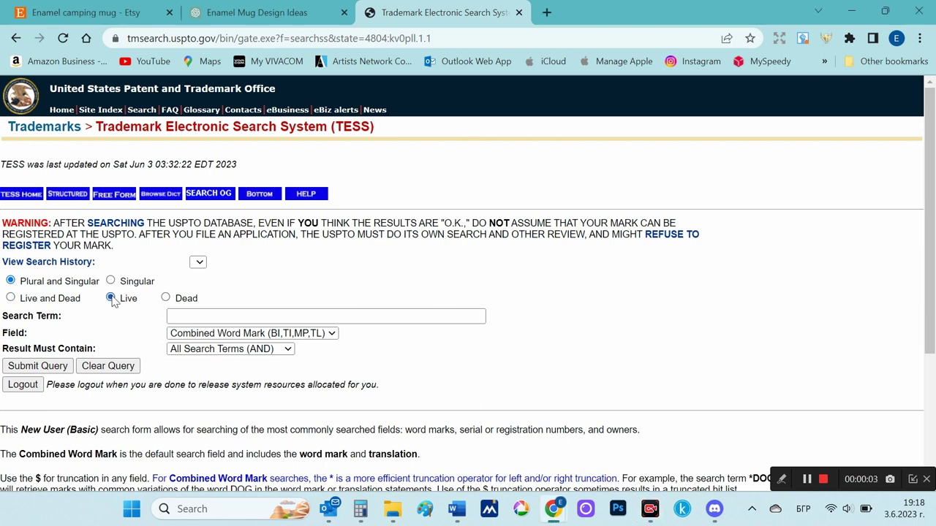
# Step: Search TESS for 'Coffee, nature, and good vibes' and 'Caffeine and campfires: the perfect blend'
pyautogui.click(193, 316)
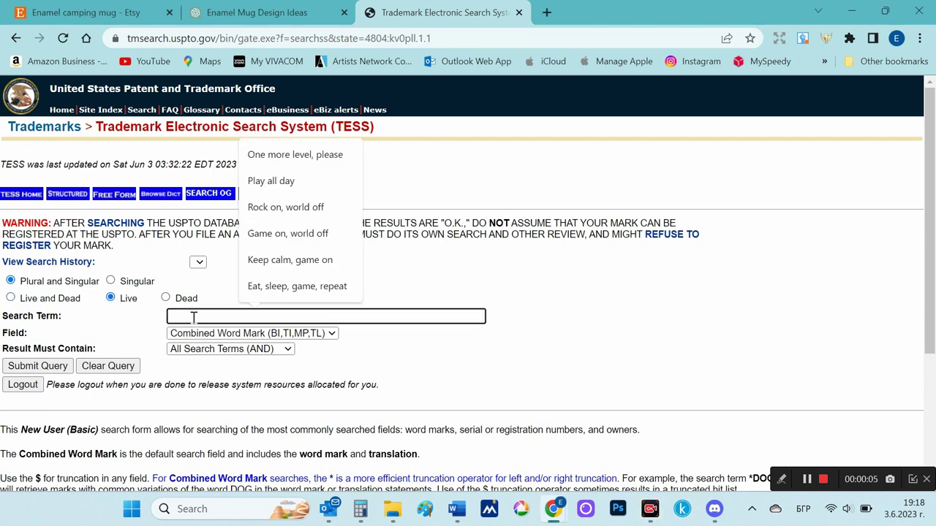
pyautogui.write('Coffee, nature, and good vibes')
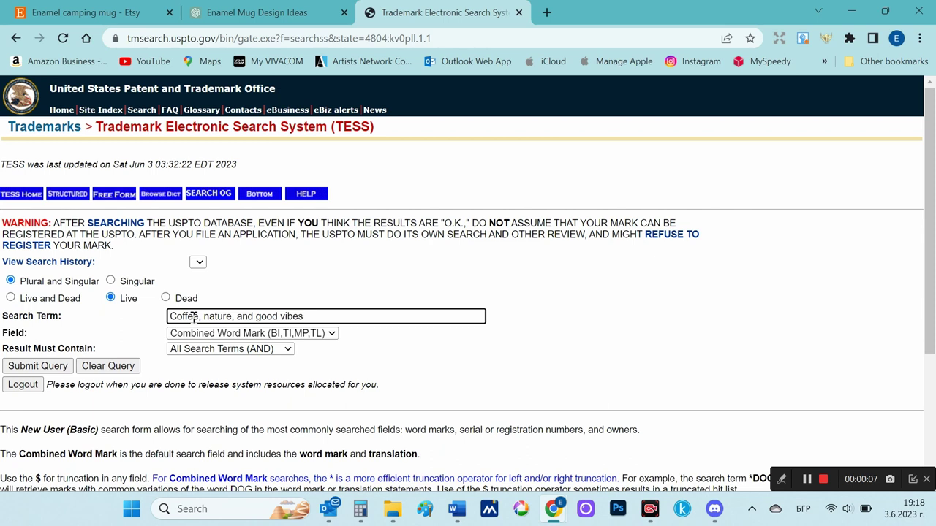
pyautogui.click(35, 370)
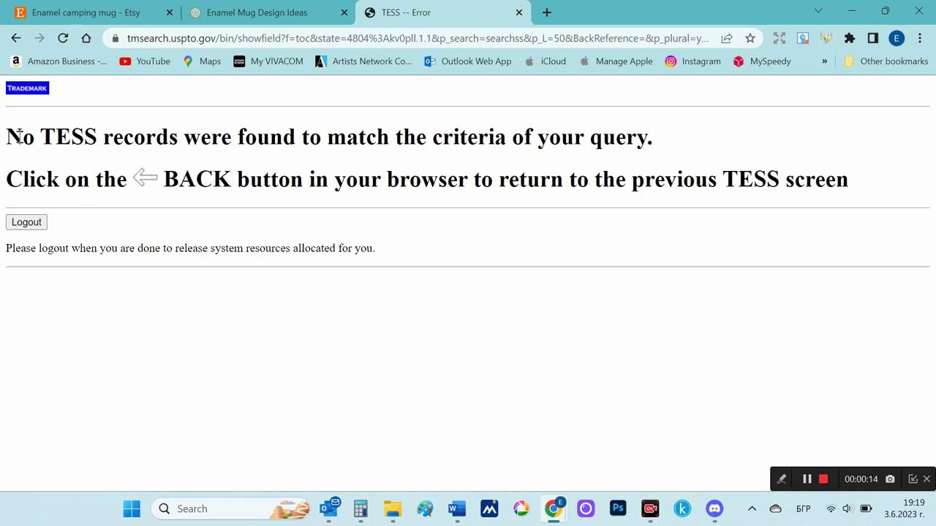
pyautogui.moveTo(22, 136); pyautogui.dragTo(264, 156)
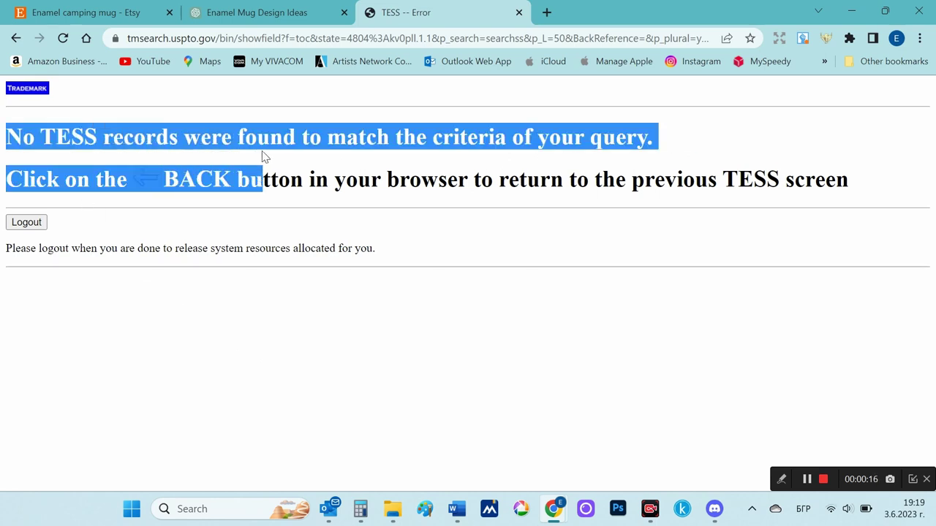
pyautogui.click(16, 38)
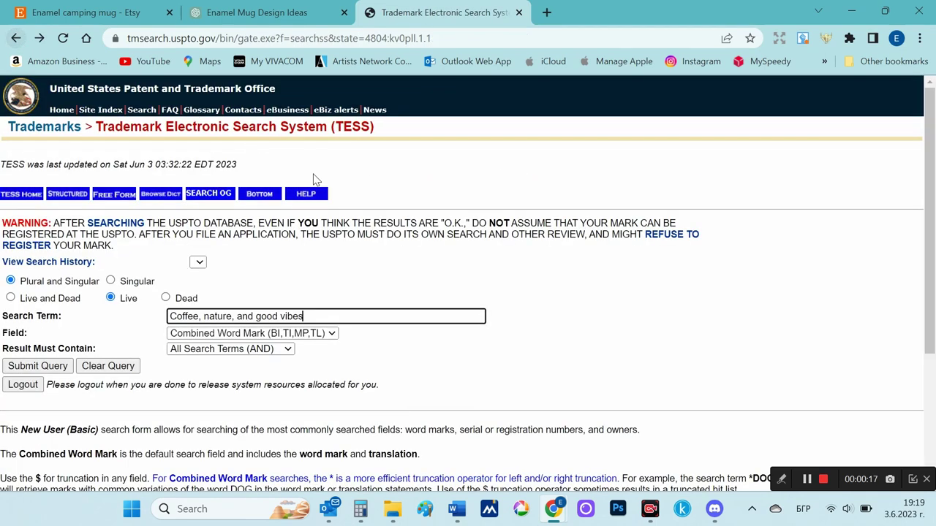
pyautogui.moveTo(351, 318); pyautogui.dragTo(160, 324)
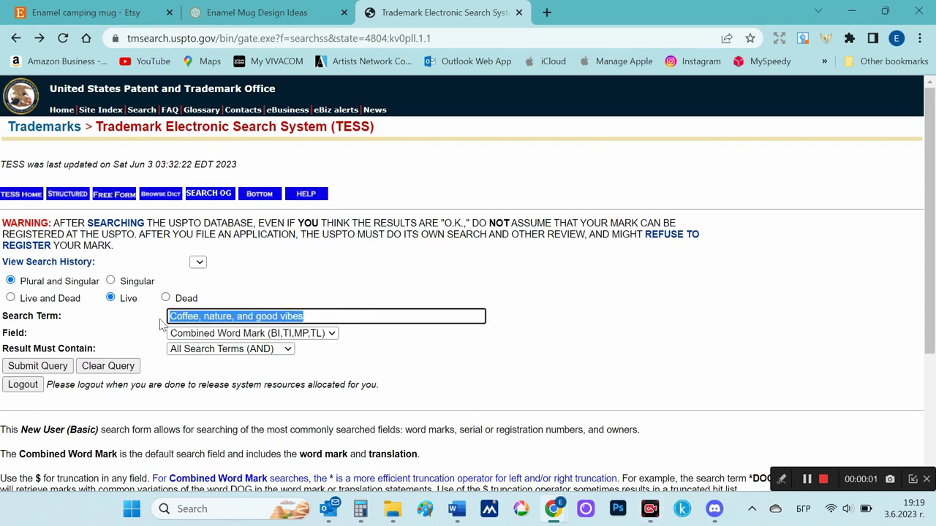
pyautogui.write('Caffeine and campfires: the perfect blend')
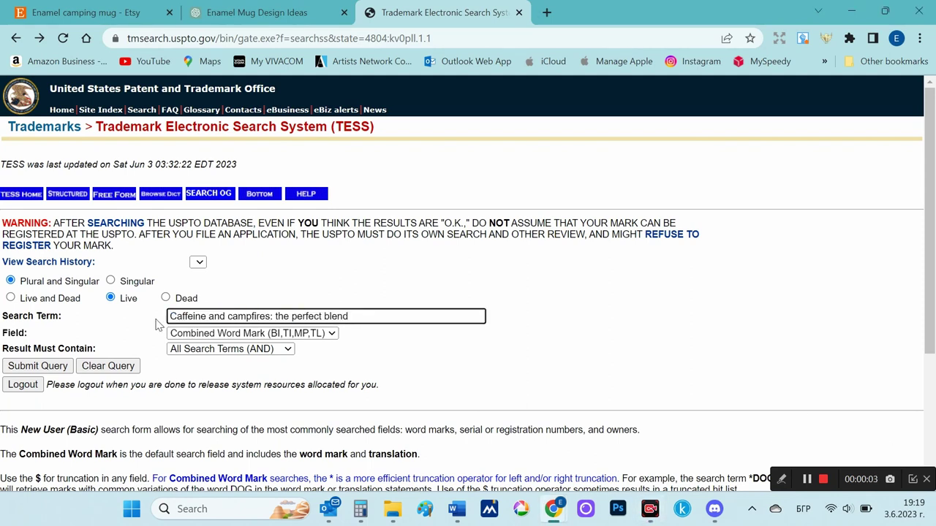
pyautogui.click(61, 369)
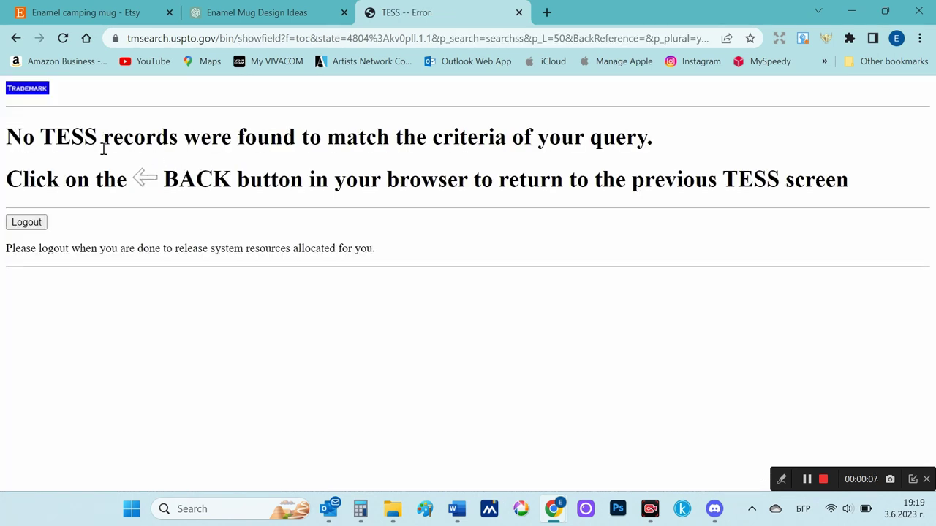
pyautogui.hotkey('alt', 'Left')
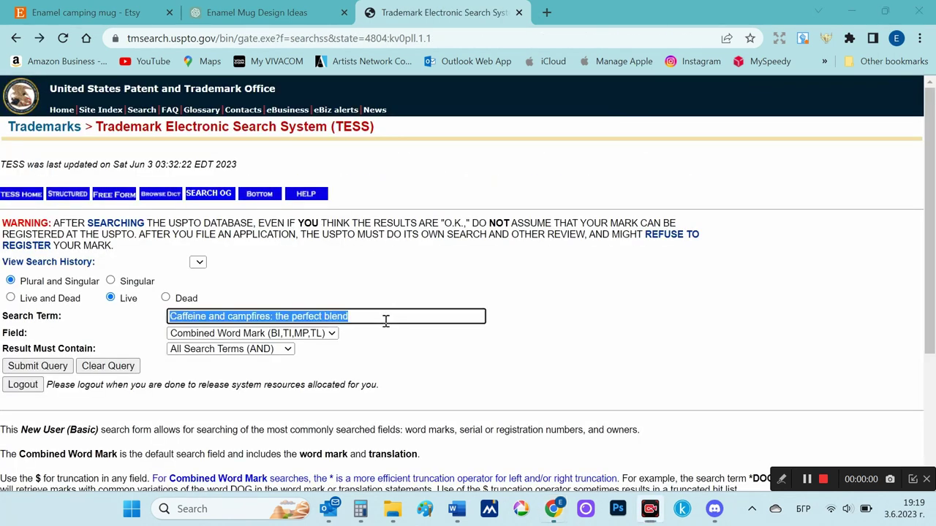
# Step: Search TESS for 'Camping is my therapy, coffee is my fuel' and 'Camp, sip, sleep, repeat'
pyautogui.click(385, 318)
pyautogui.hotkey('ctrl', 'a')
pyautogui.write('Camping is my therapy, coffee is my fuel')
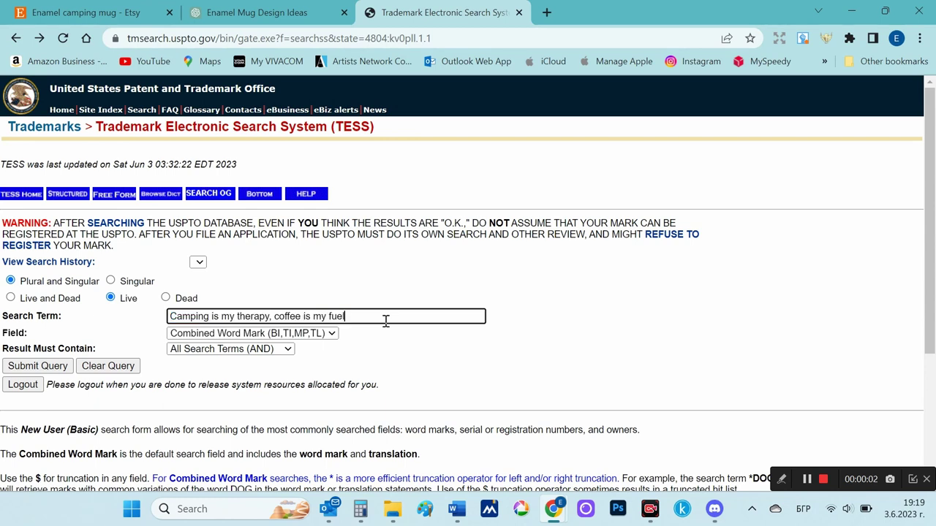
pyautogui.press('Return')
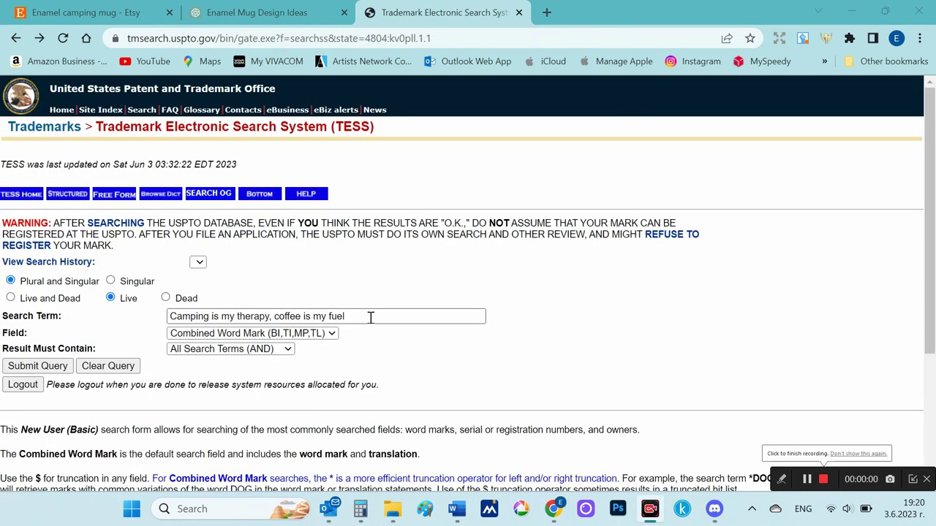
pyautogui.moveTo(296, 332); pyautogui.dragTo(148, 325)
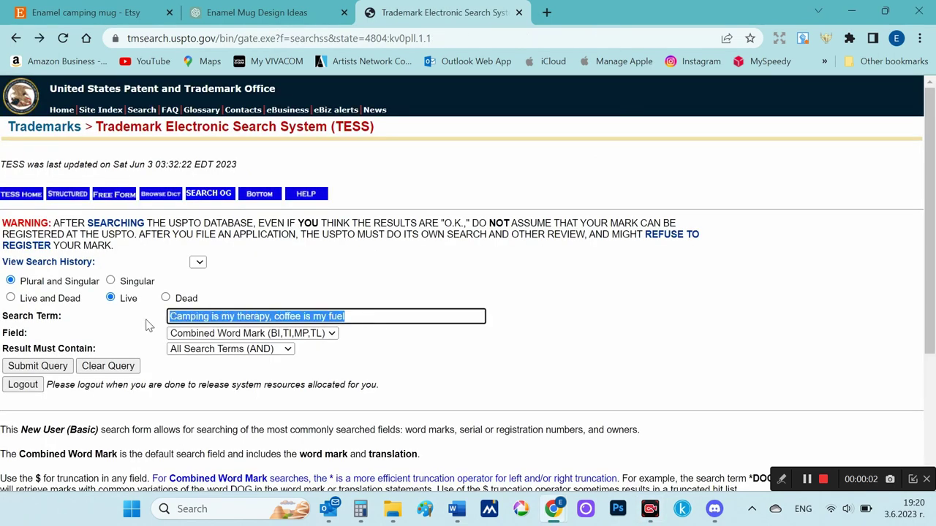
pyautogui.write('Camp, sip, sleep, repeat')
pyautogui.click(59, 372)
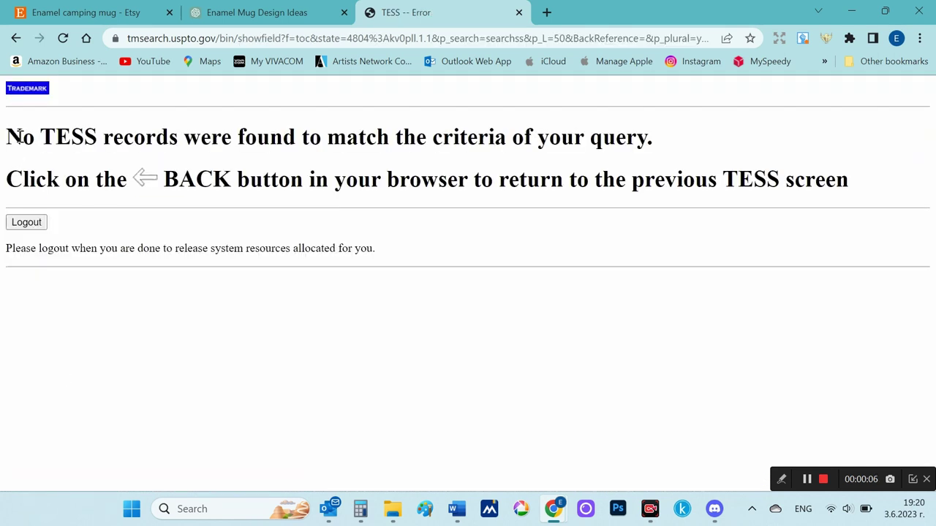
pyautogui.moveTo(10, 137); pyautogui.dragTo(98, 138)
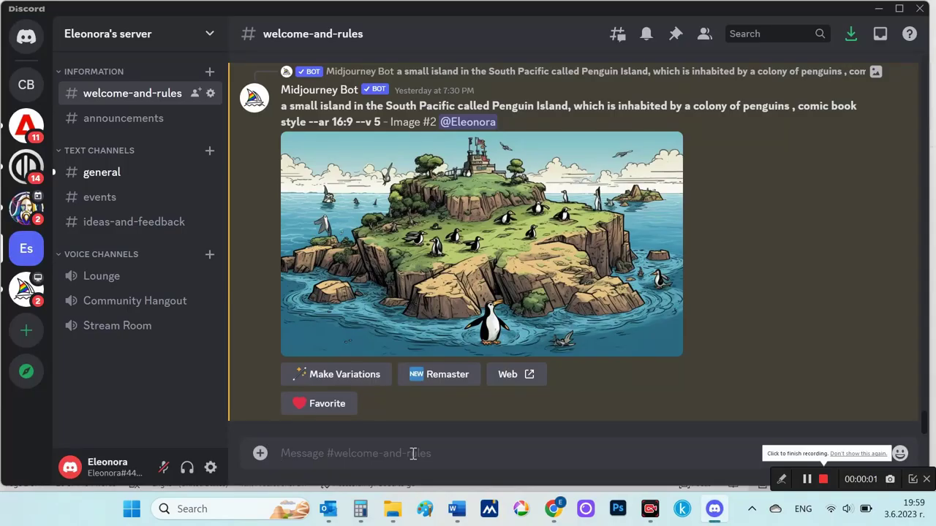
# Step: Run the /imagine mountain-ranges prompt, preview the grid, and upscale design #3 (U3)
pyautogui.write('/')
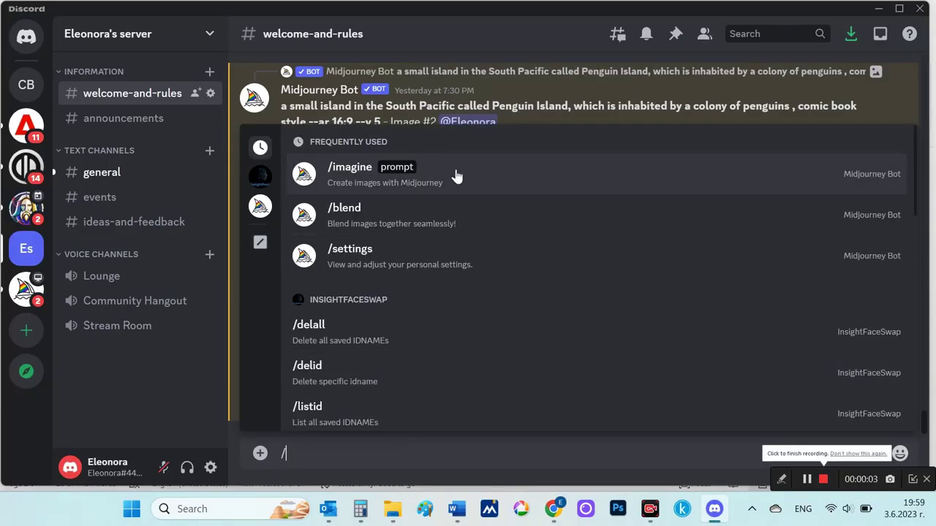
pyautogui.click(455, 175)
pyautogui.write('a design featuring mountain ranges, that evoke a sense of adventure and the great outdoors no background --ar 290:150')
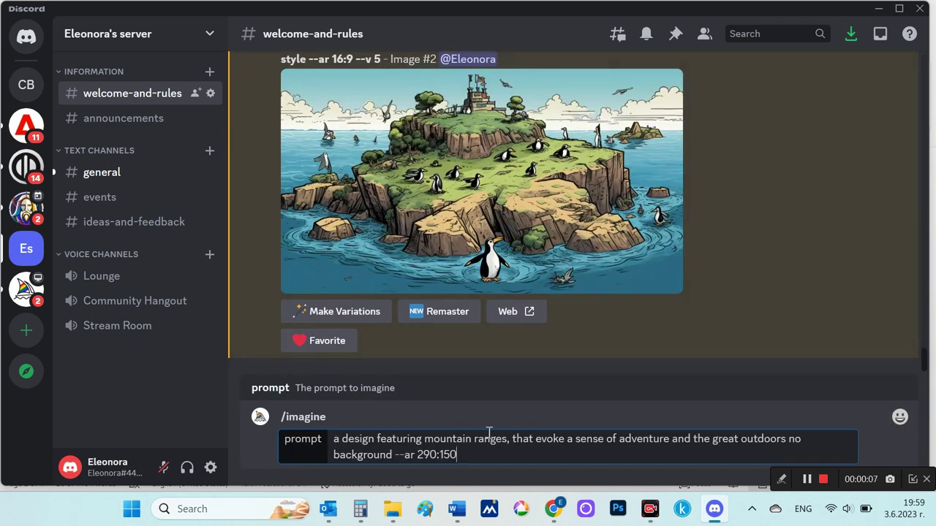
pyautogui.press('Return')
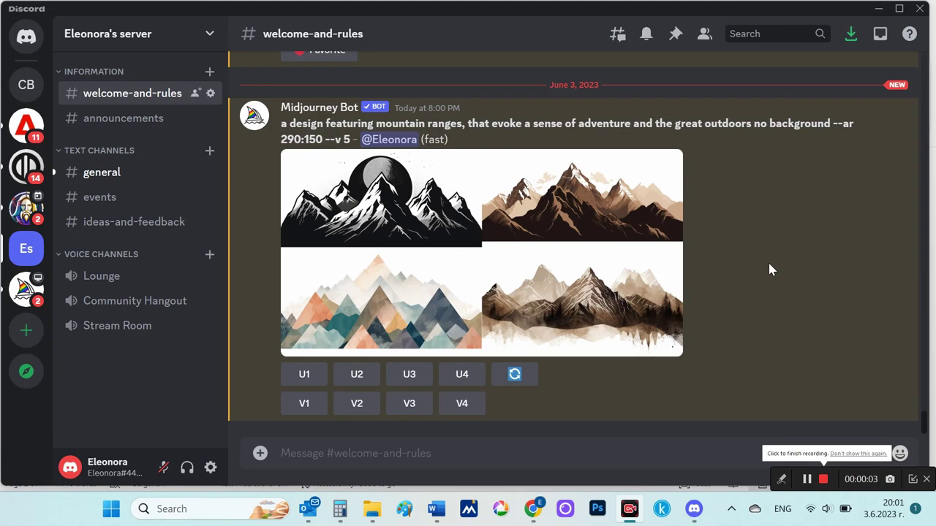
pyautogui.click(500, 282)
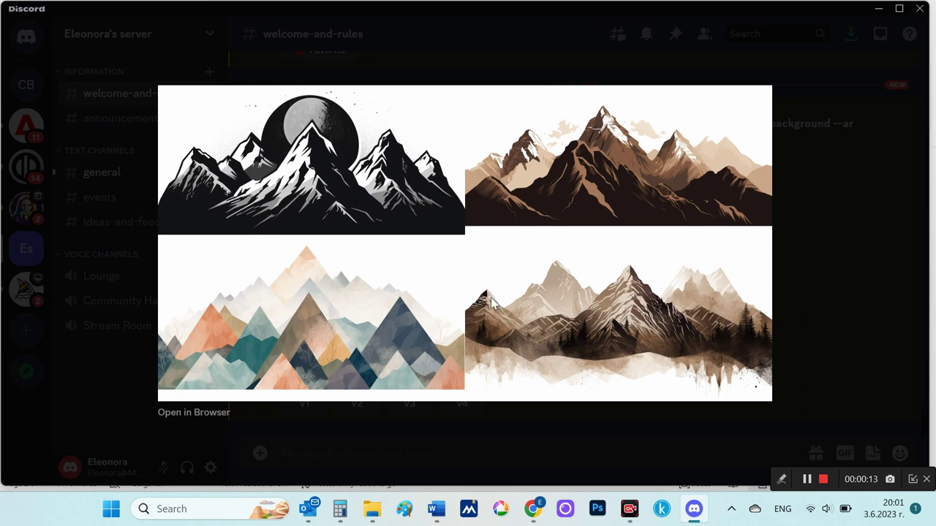
pyautogui.click(815, 272)
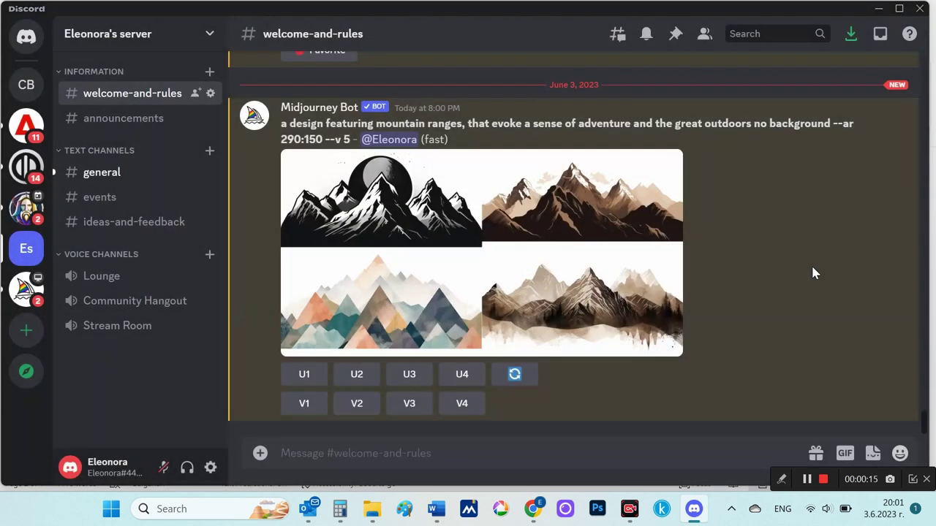
pyautogui.click(409, 374)
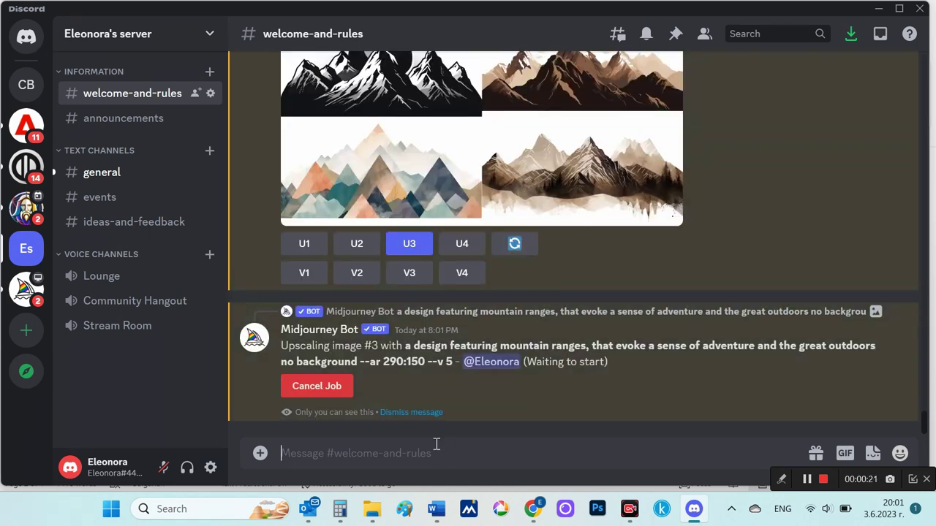
# Step: Submit an /imagine prompt for Kawaii-style, no-background tree designs
pyautogui.write('/')
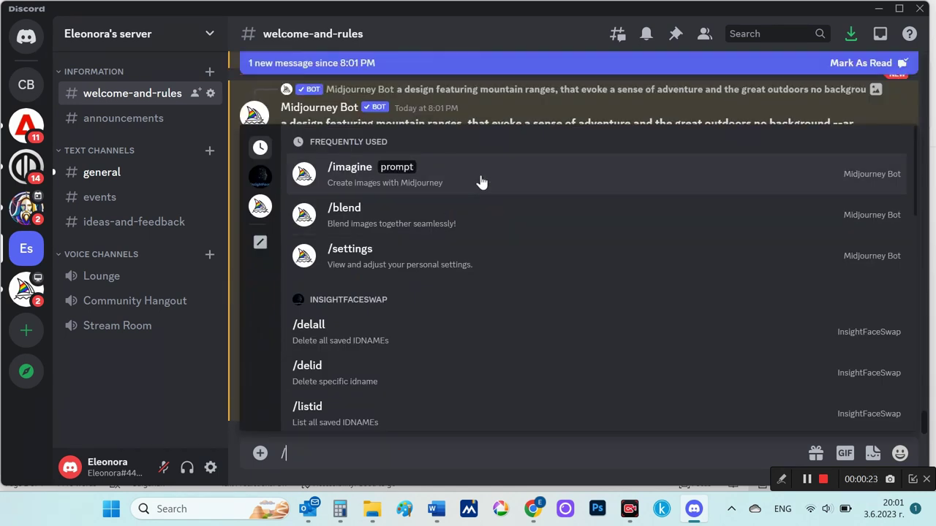
pyautogui.click(481, 182)
pyautogui.write('a design featuring trees, that evoke a sense of adventure and the great outdoors, style Kawaii, no background --ar 290:150')
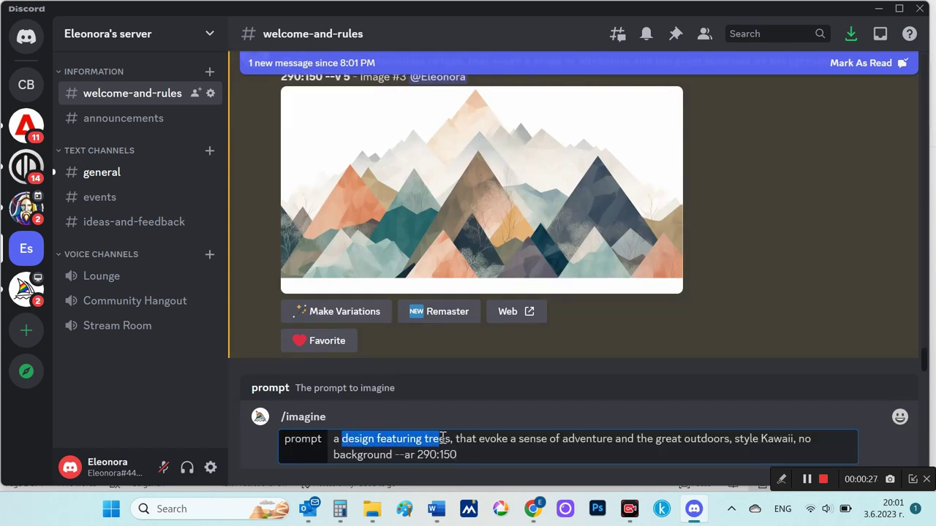
pyautogui.moveTo(355, 439); pyautogui.dragTo(459, 453)
pyautogui.click(459, 453)
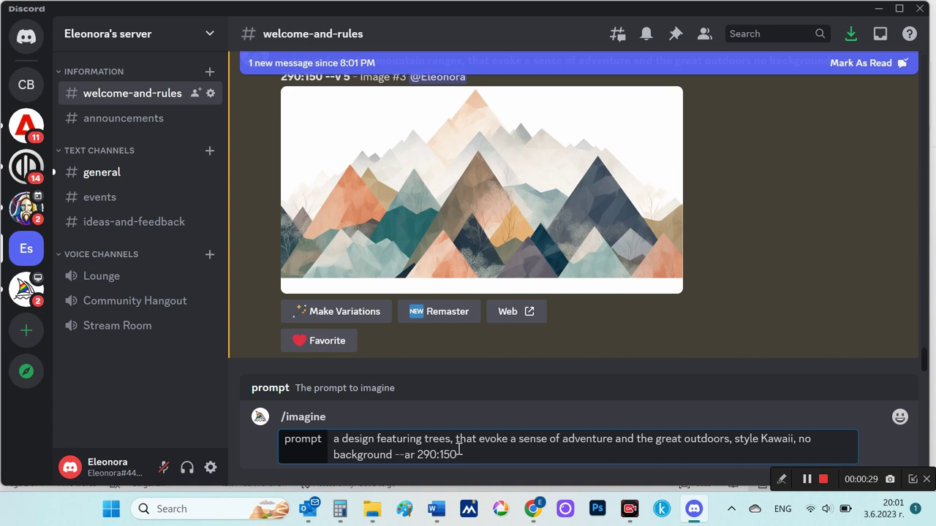
pyautogui.press('Return')
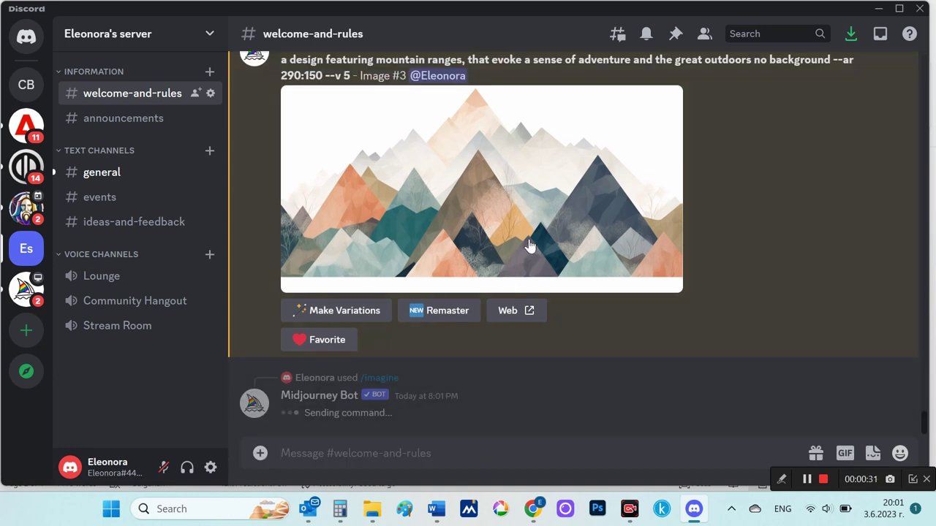
# Step: Open the upscaled mountain image #3 in the browser and save it
pyautogui.click(521, 212)
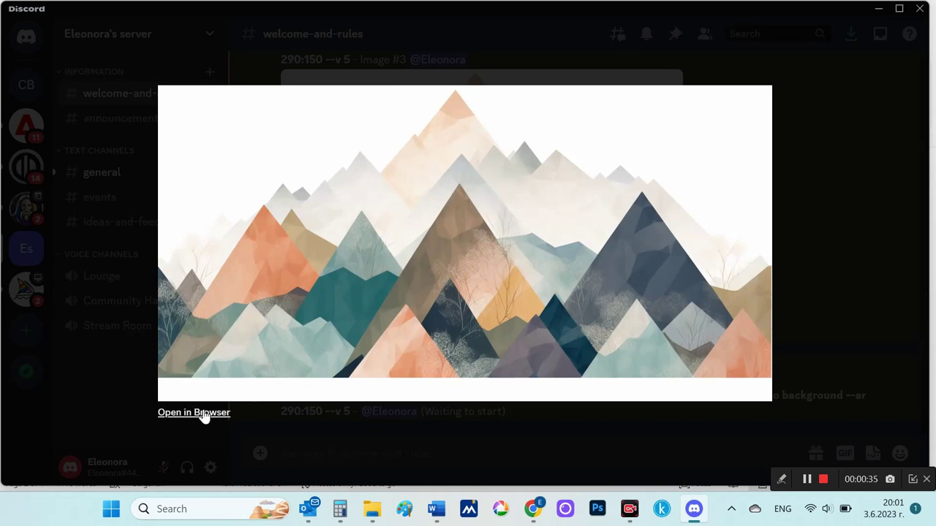
pyautogui.click(204, 414)
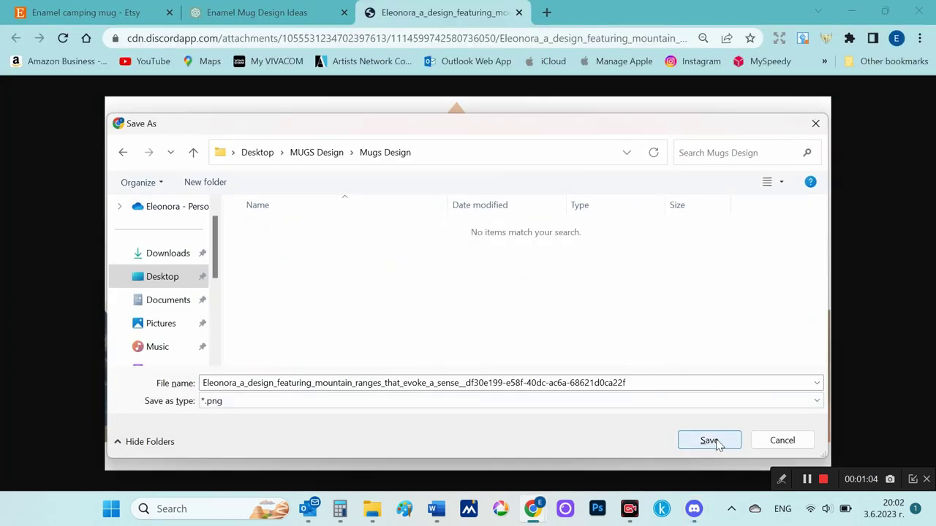
pyautogui.click(708, 439)
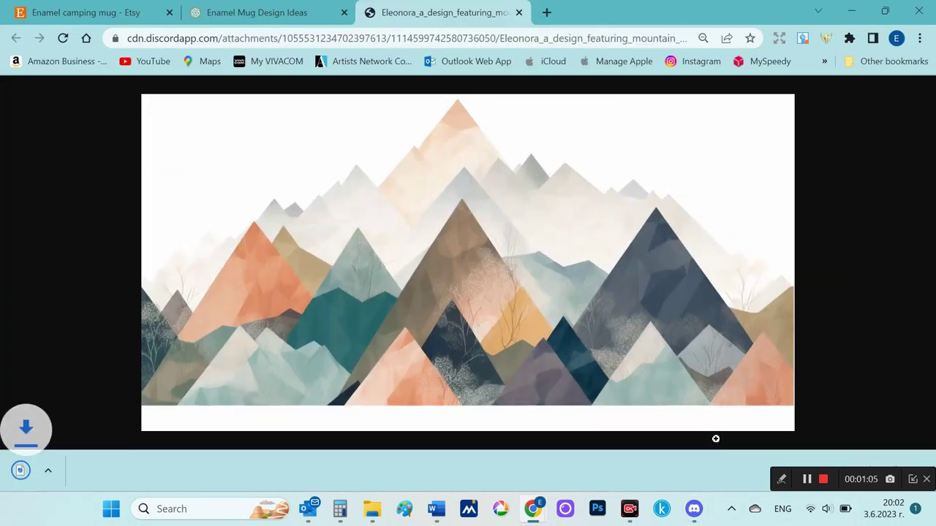
pyautogui.click(694, 509)
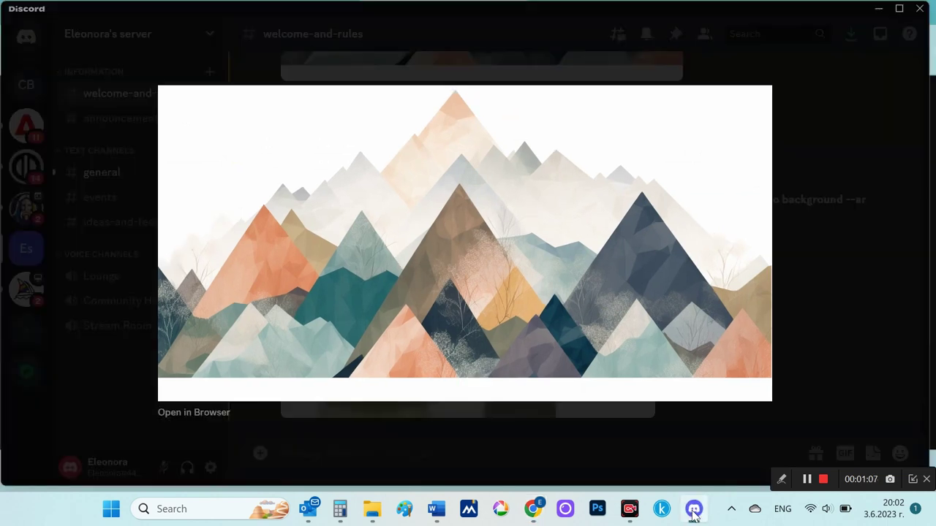
pyautogui.click(823, 331)
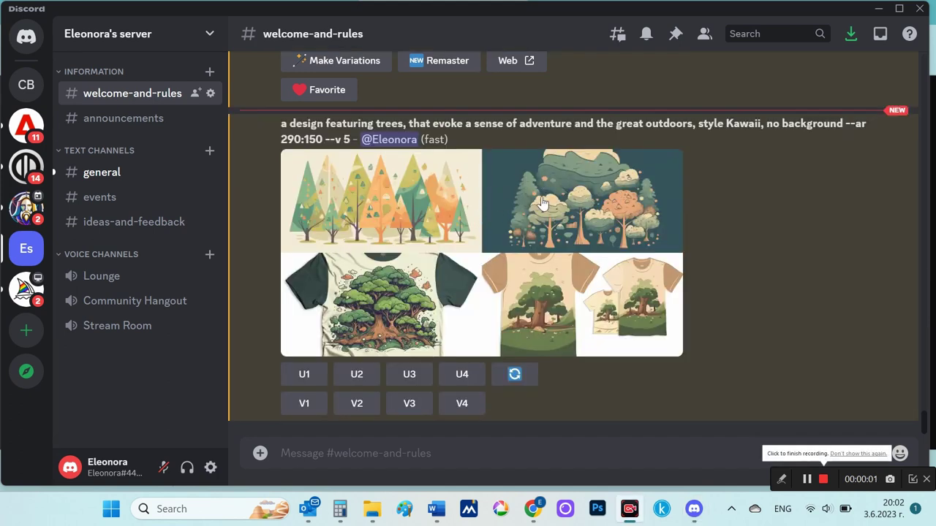
# Step: Upscale Kawaii tree design #1 (U1) and open the enlarged forest image in the browser
pyautogui.click(470, 230)
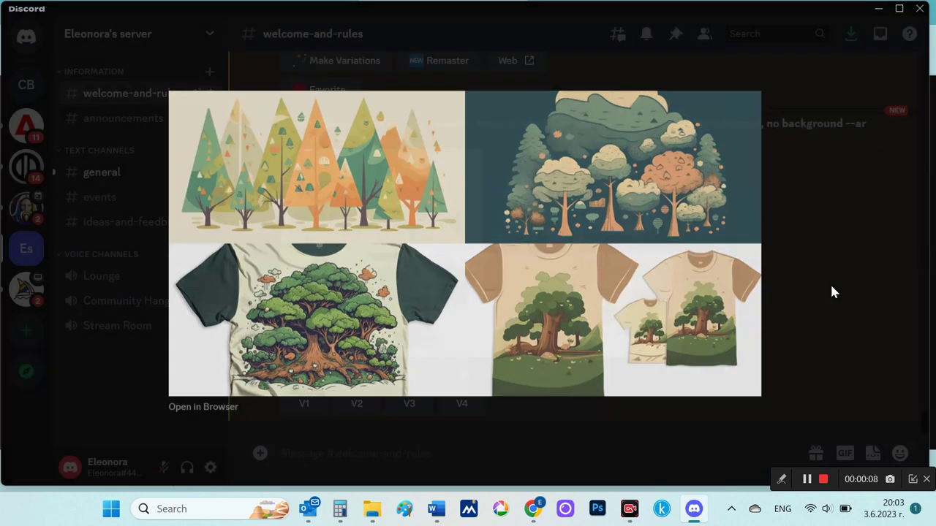
pyautogui.click(832, 286)
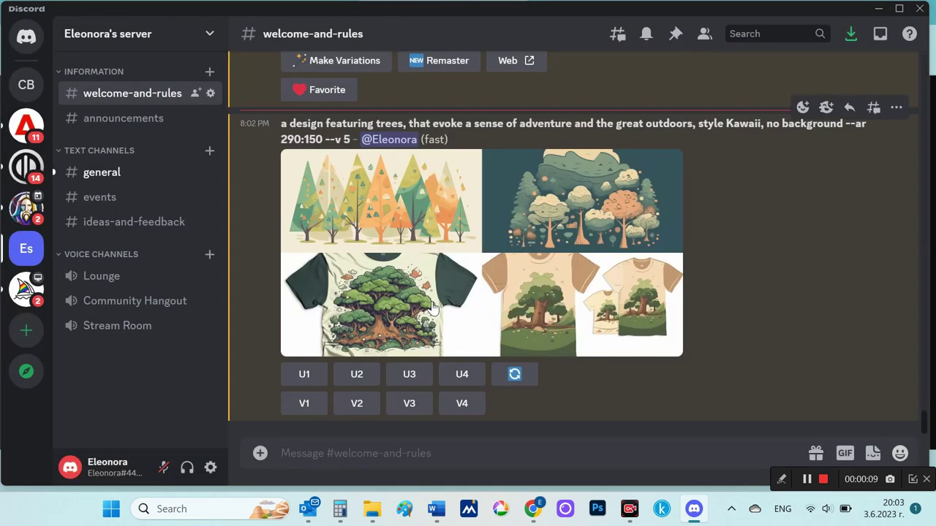
pyautogui.click(304, 374)
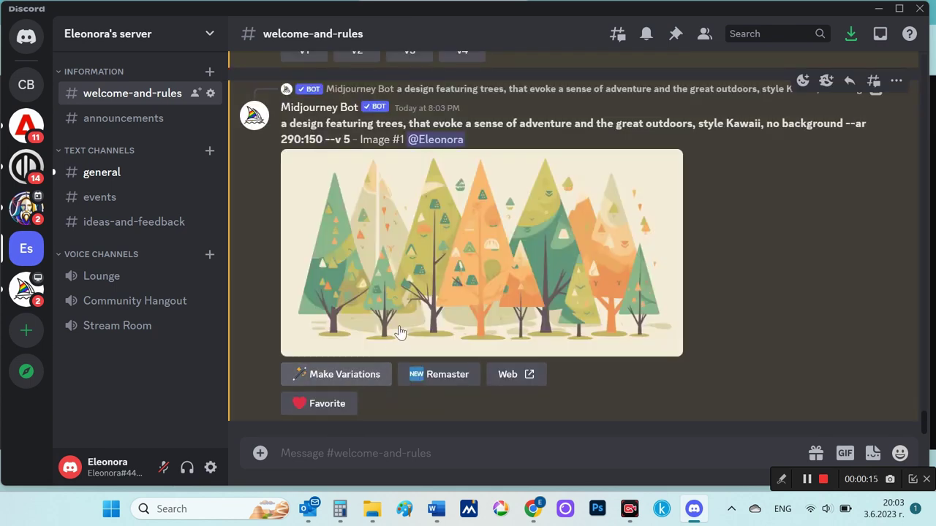
pyautogui.click(482, 260)
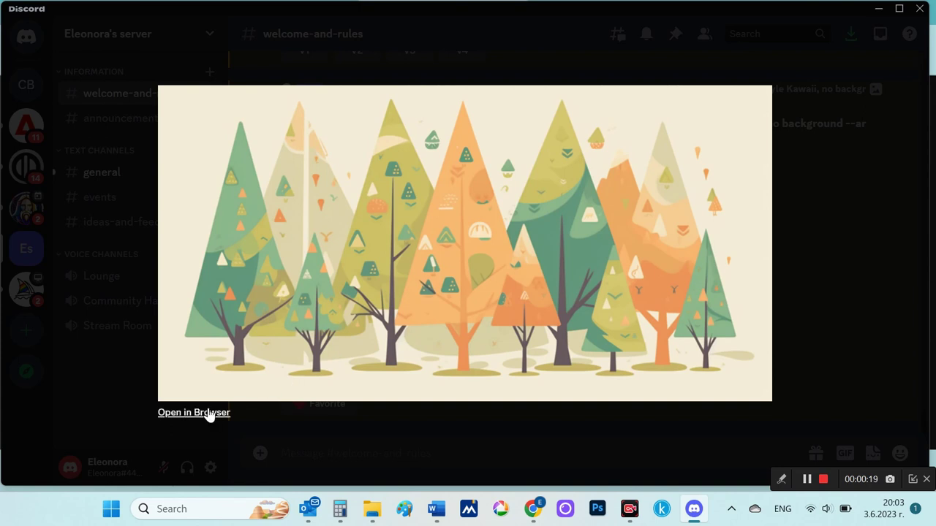
pyautogui.click(193, 413)
pyautogui.click(692, 512)
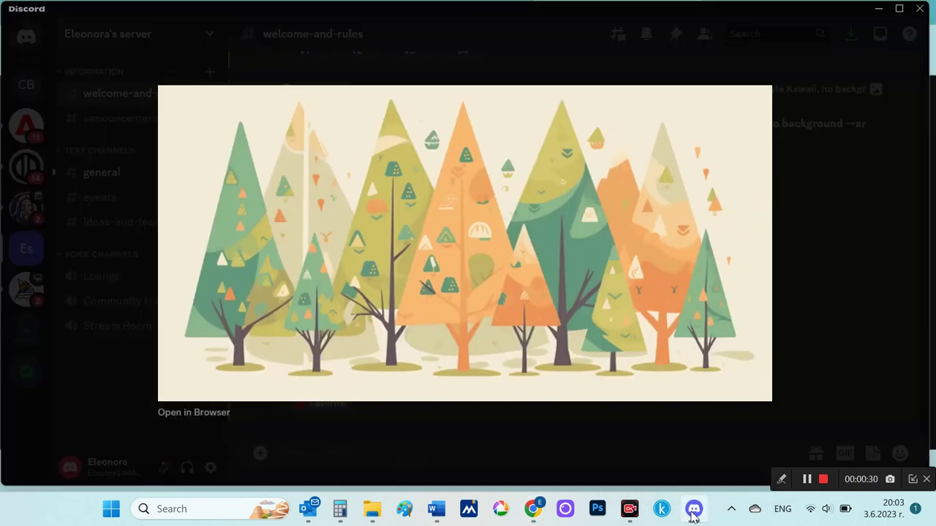
pyautogui.click(714, 426)
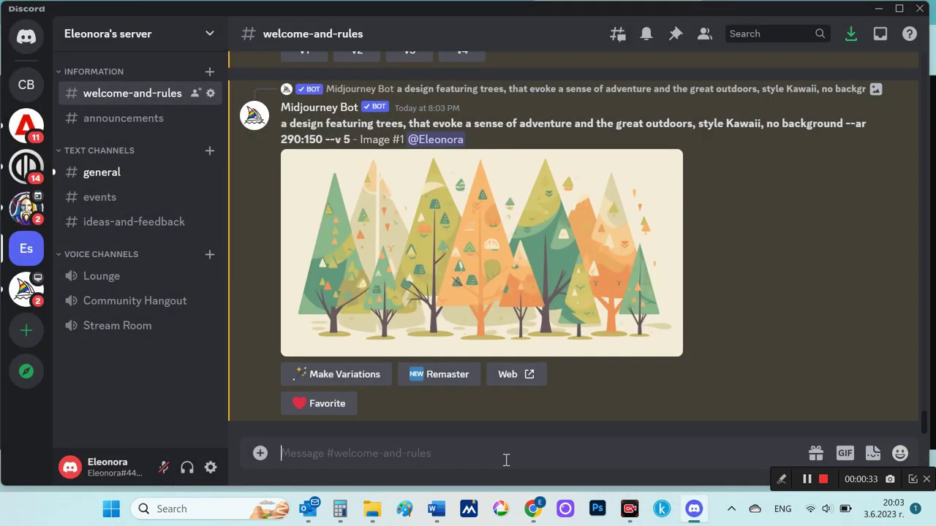
# Step: Submit the /imagine prompt edited to Kawaii stars and a campfire
pyautogui.write('/')
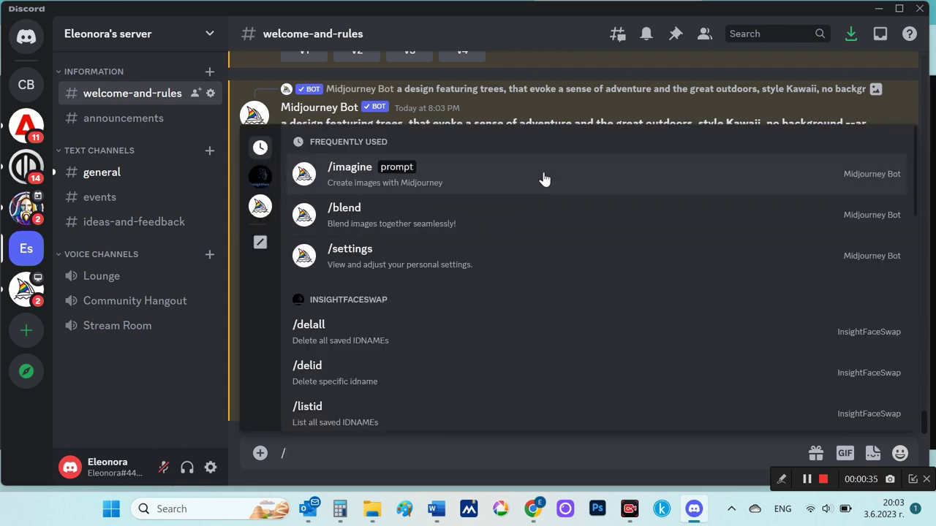
pyautogui.click(543, 175)
pyautogui.write('a design featuring stars and a campfire that evoke a sense of adventure and the great outdoors, style Kawaii, no background --ar 290:150')
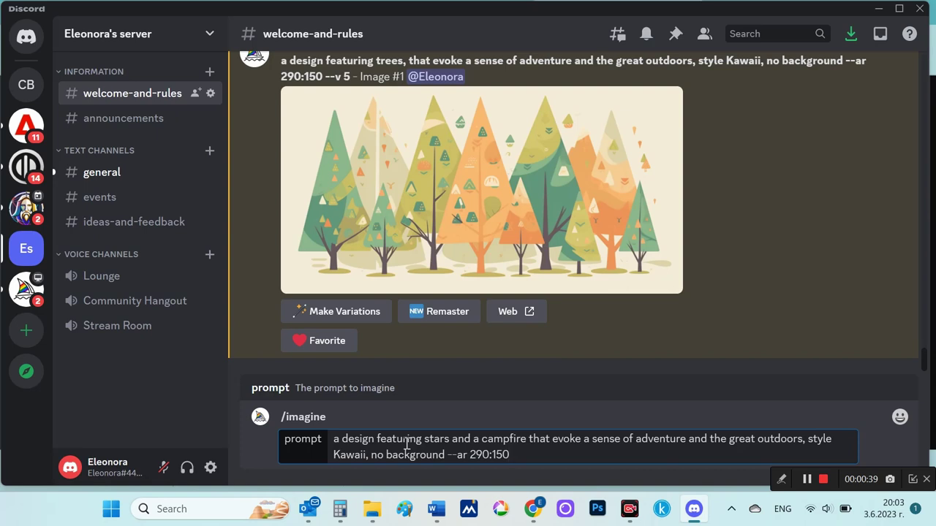
pyautogui.moveTo(385, 438); pyautogui.dragTo(546, 441)
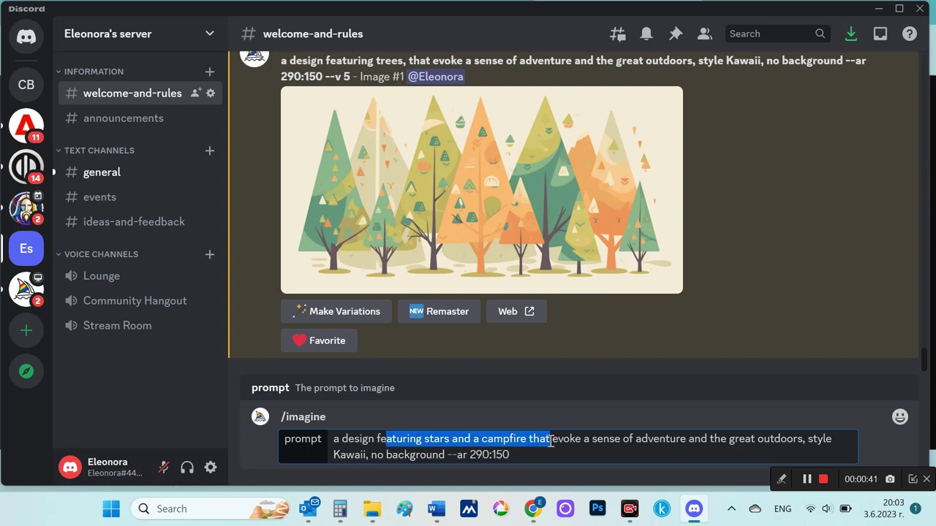
pyautogui.click(533, 453)
pyautogui.press('Return')
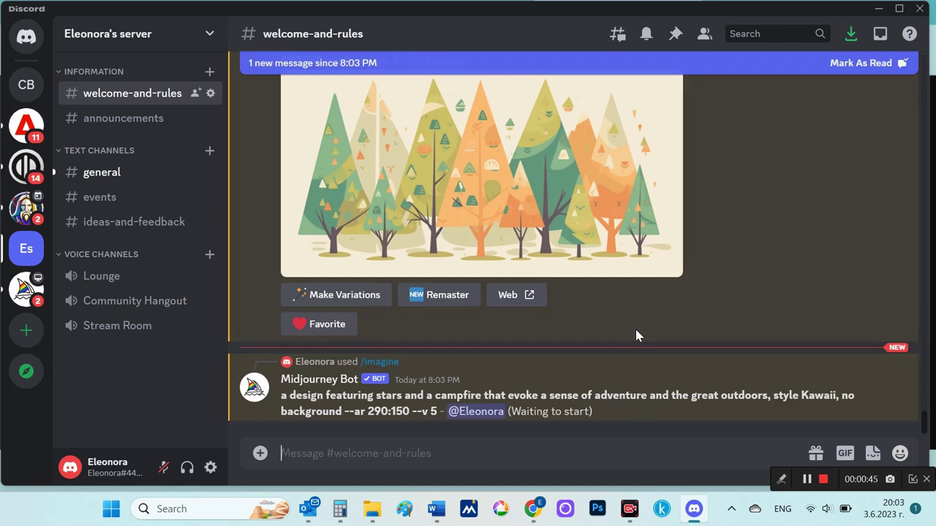
# Step: Preview the night-camping grid and upscale design #3, the tent beneath a glowing moon
pyautogui.scroll(5, 736, 355)
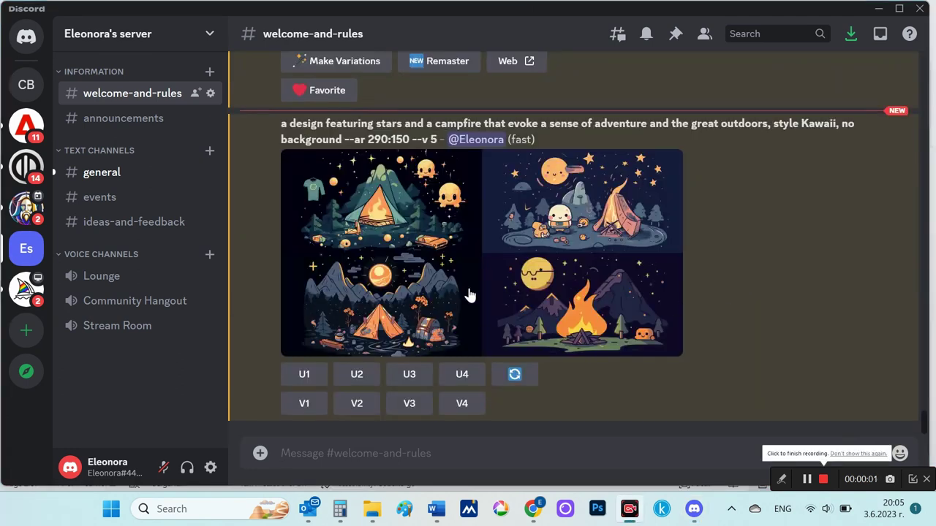
pyautogui.click(467, 295)
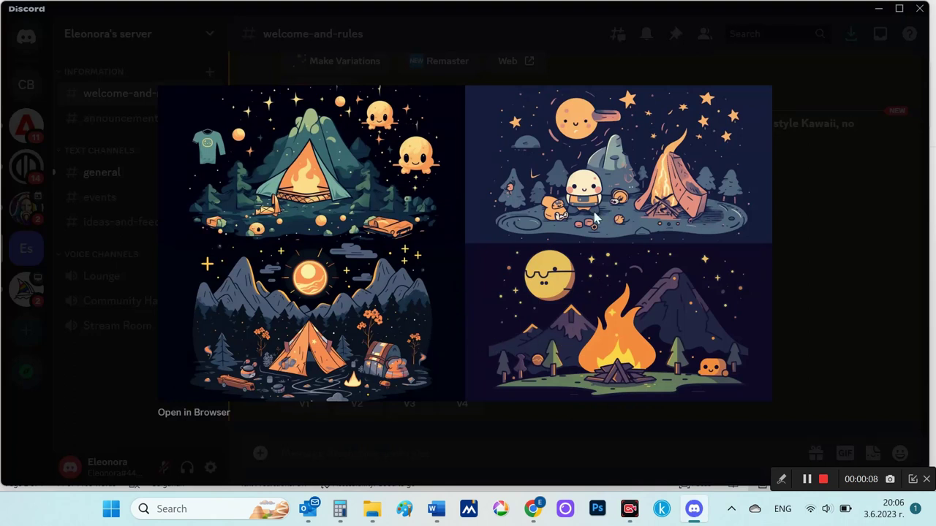
pyautogui.click(818, 330)
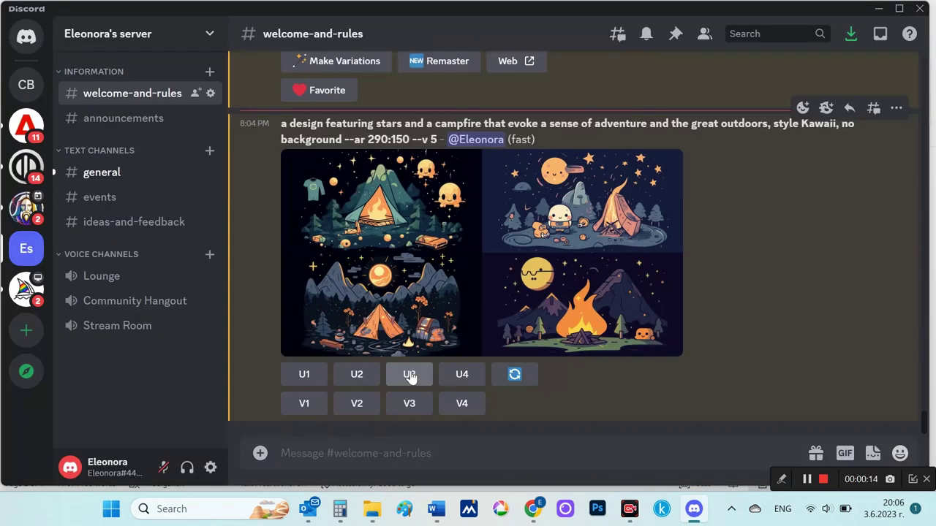
pyautogui.click(409, 374)
# Step: Resubmit the smiling caravan prompt to Midjourney with /imagine
pyautogui.write('/')
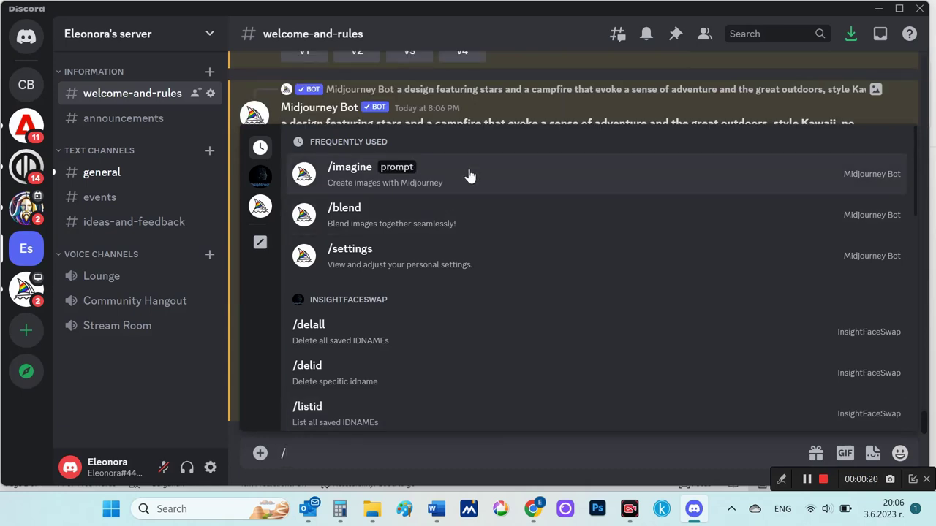
pyautogui.click(468, 174)
pyautogui.write('Retro design of a smiling caravan, no background --ar 290:150')
pyautogui.press('Return')
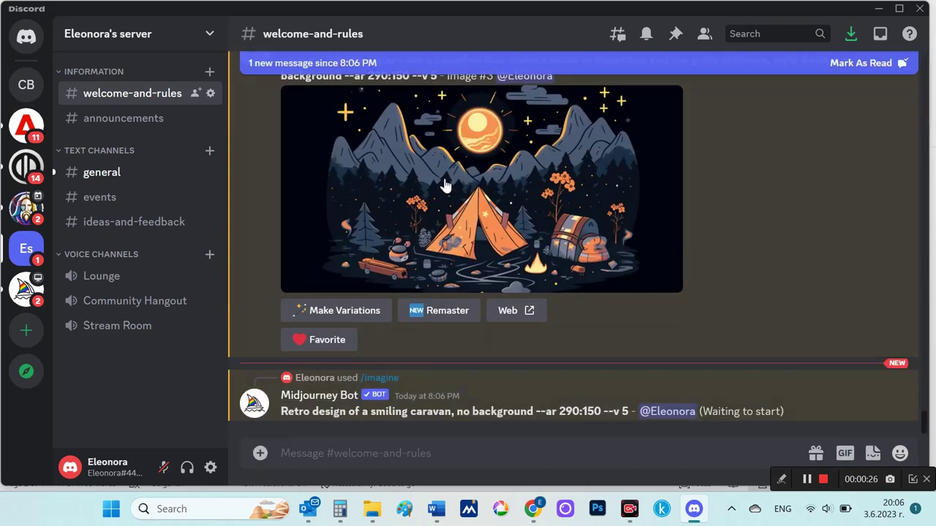
# Step: Open the upscaled tent-and-moon image in the browser and upscale the first caravan image
pyautogui.click(443, 182)
pyautogui.click(209, 422)
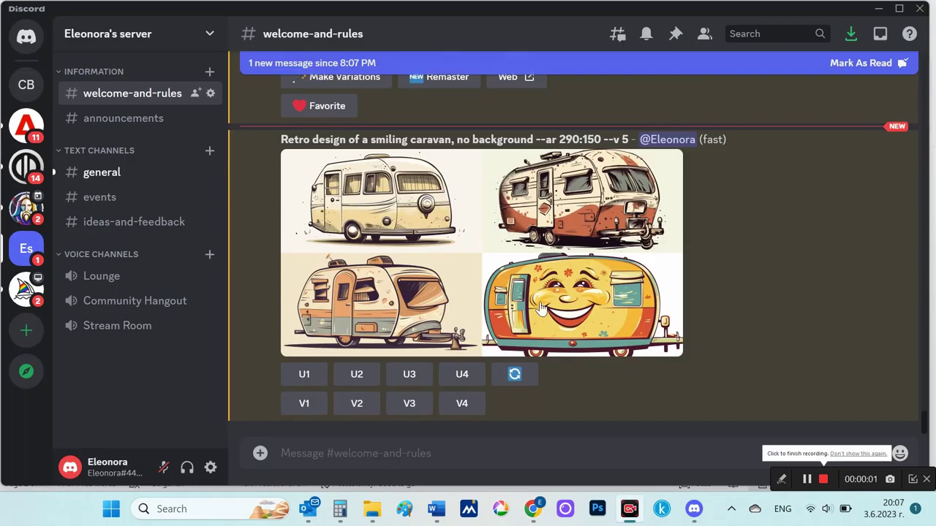
pyautogui.click(538, 299)
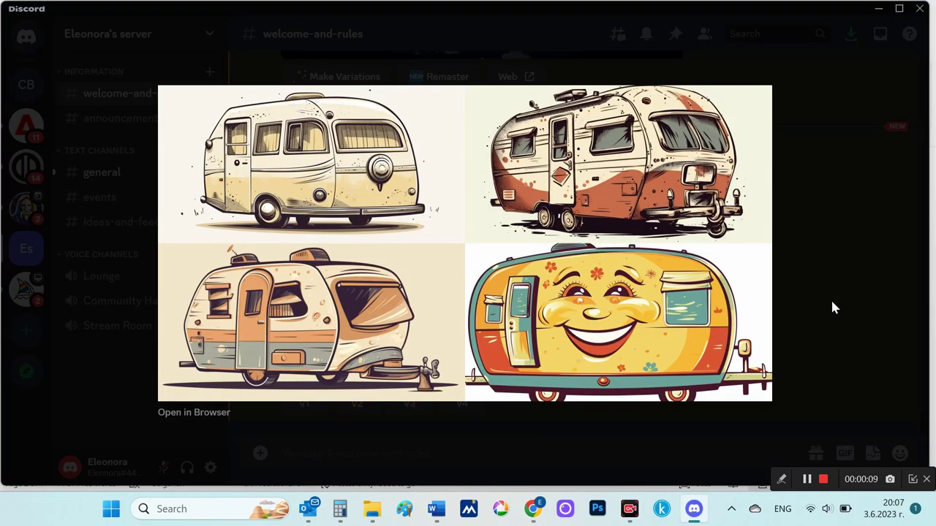
pyautogui.click(830, 299)
pyautogui.click(304, 376)
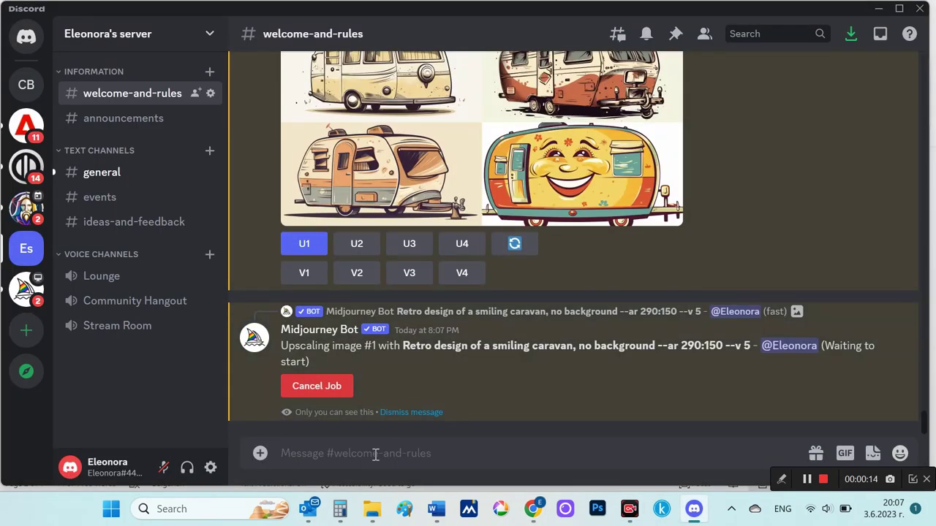
# Step: Send a new /imagine prompt for a jeep climbing a forest path
pyautogui.write('/')
pyautogui.click(475, 162)
pyautogui.write('Retro design of a jeep climbing a forest path, no background --ar 290:150')
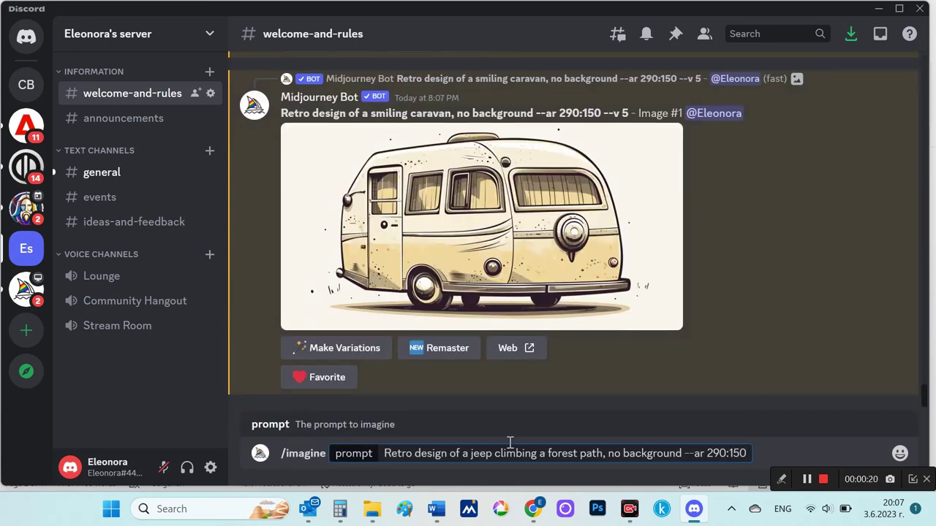
pyautogui.moveTo(459, 453); pyautogui.dragTo(598, 453)
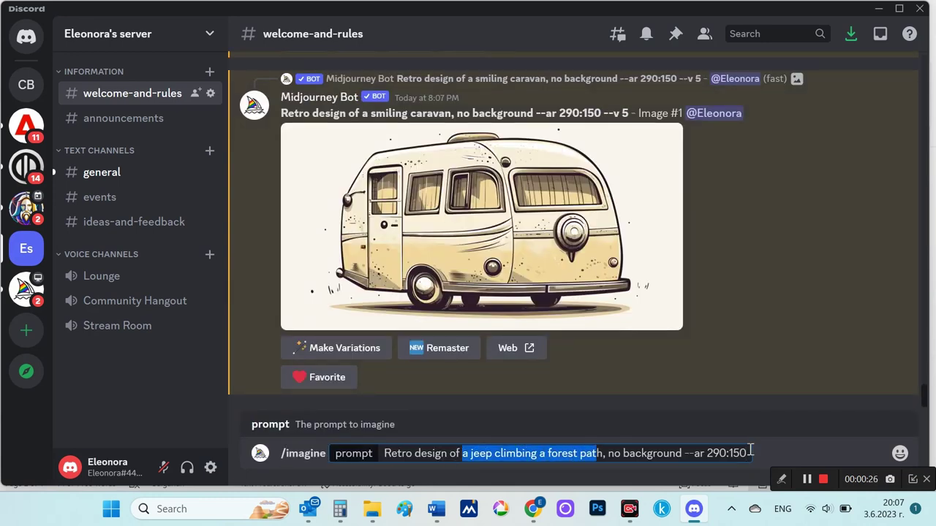
pyautogui.press('Return')
# Step: Save the upscaled caravan image as a PNG and upscale the second camping image
pyautogui.click(527, 205)
pyautogui.click(220, 414)
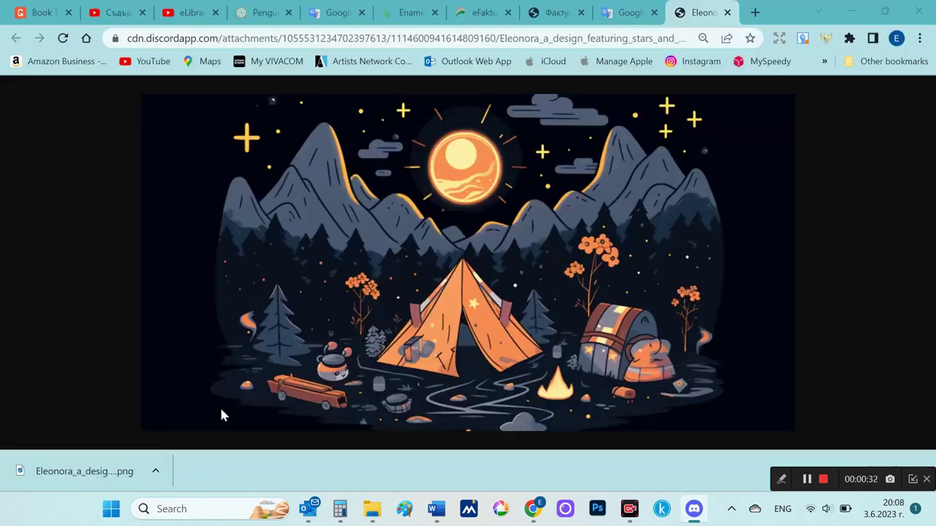
pyautogui.hotkey('ctrl', 's')
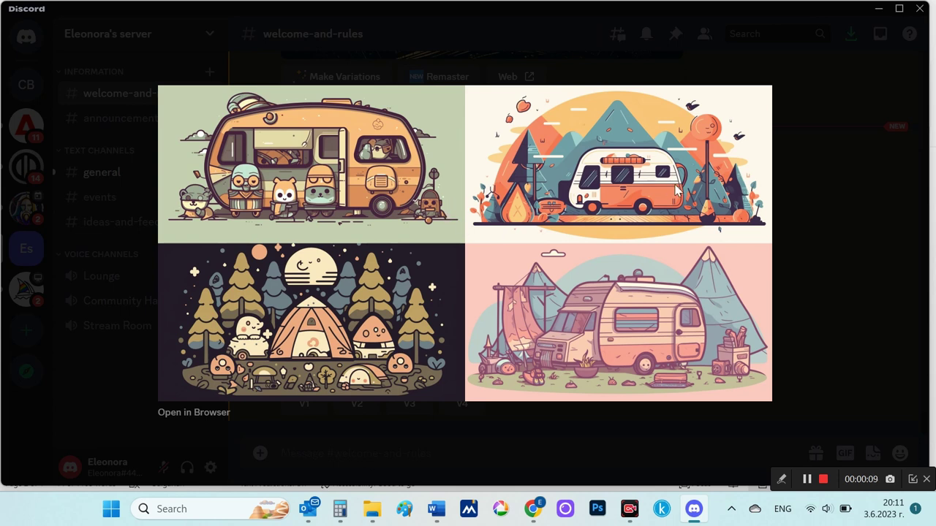
pyautogui.click(819, 304)
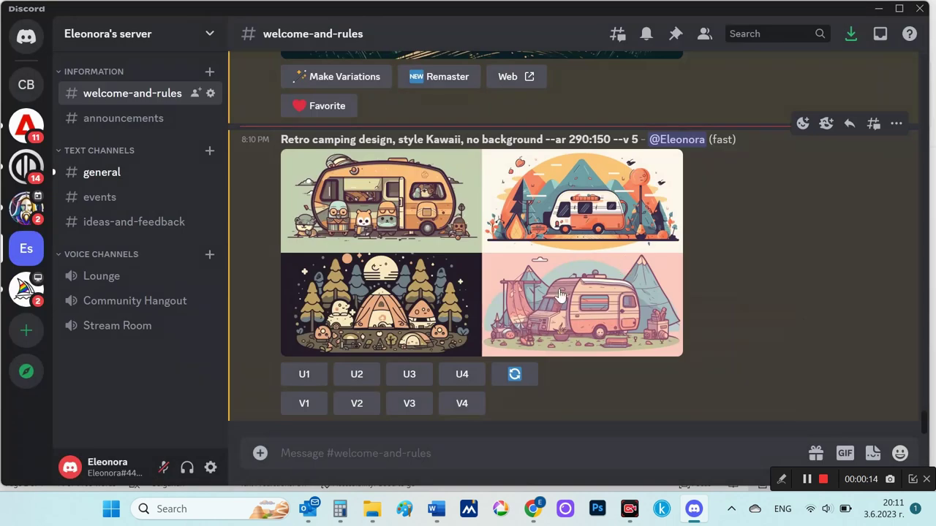
pyautogui.click(357, 375)
# Step: Send the watercolour campfire prompt with /imagine
pyautogui.write('/')
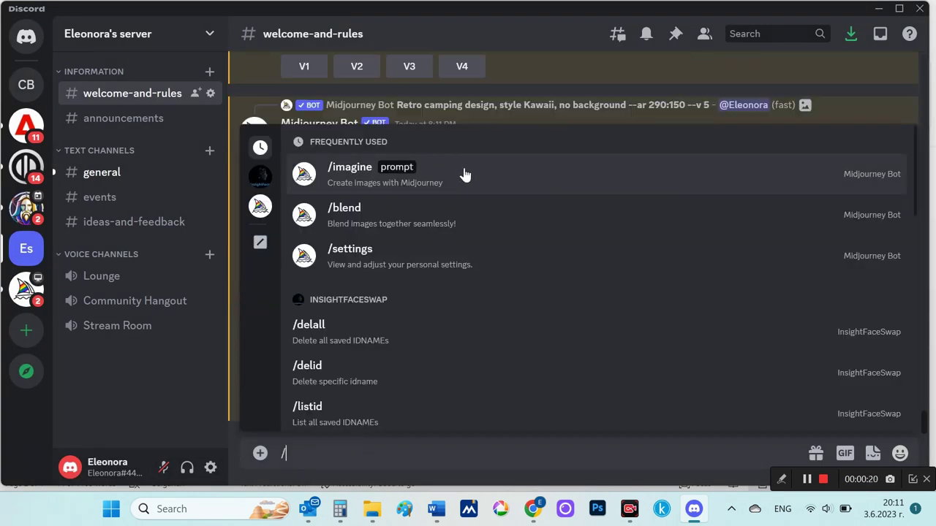
pyautogui.click(463, 173)
pyautogui.write('Retro campfire design, in the style of watercolor painting, no background --ar 290:150')
pyautogui.press('Return')
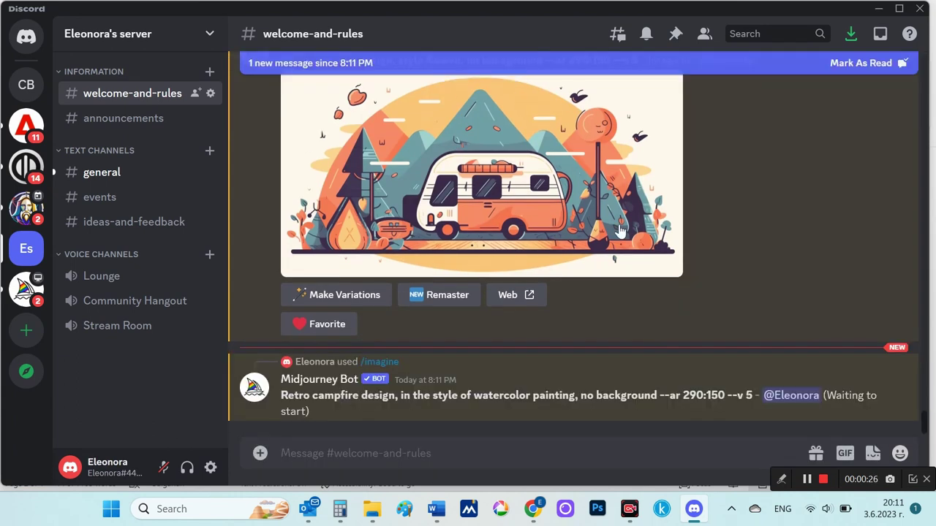
# Step: Upscale one pine-tree image and send the line-art tents prompt
pyautogui.click(665, 303)
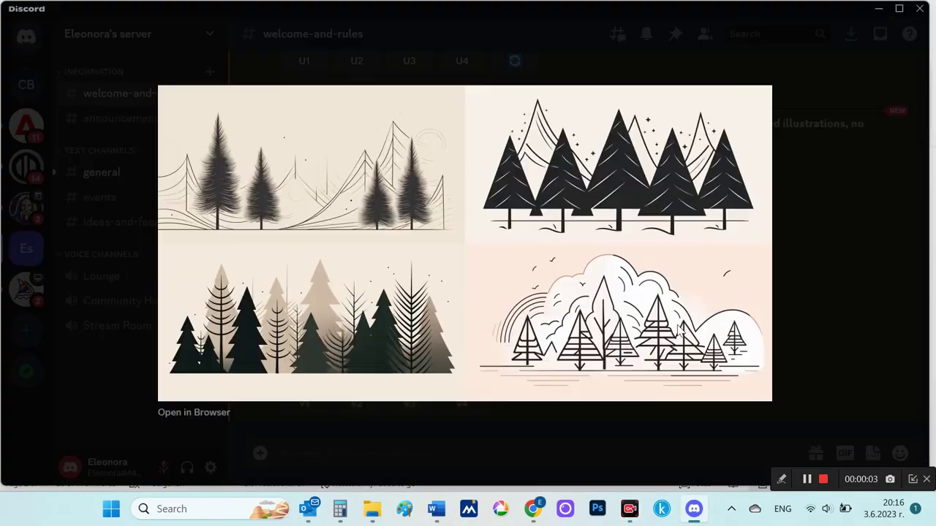
pyautogui.press('Escape')
pyautogui.click(410, 371)
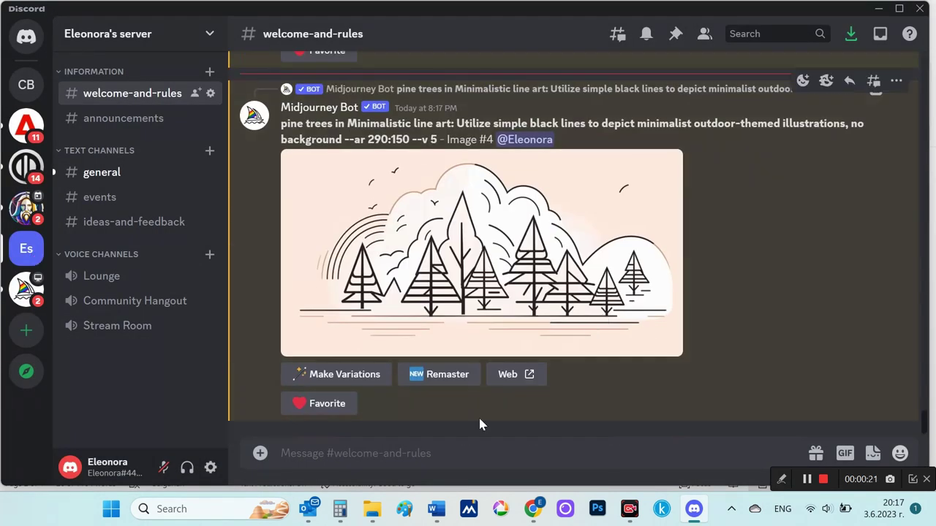
pyautogui.write('/imagine')
pyautogui.hotkey('ctrl', 'v')
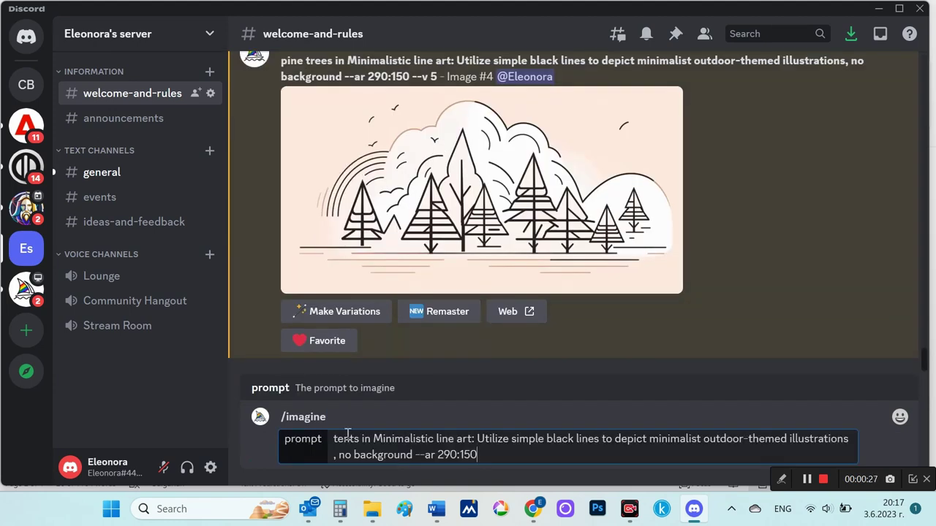
pyautogui.press('Return')
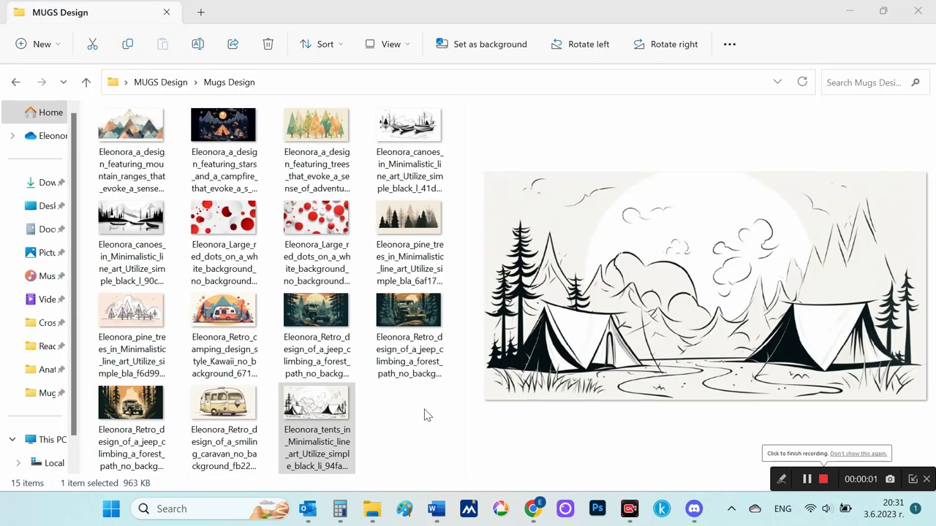
pyautogui.click(327, 421)
pyautogui.press('Left')
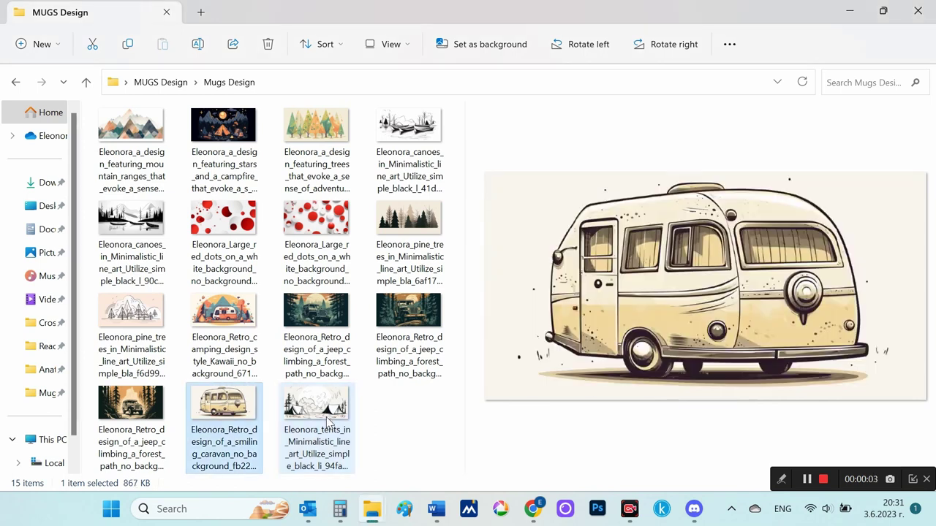
pyautogui.press('Left')
pyautogui.press('Left')
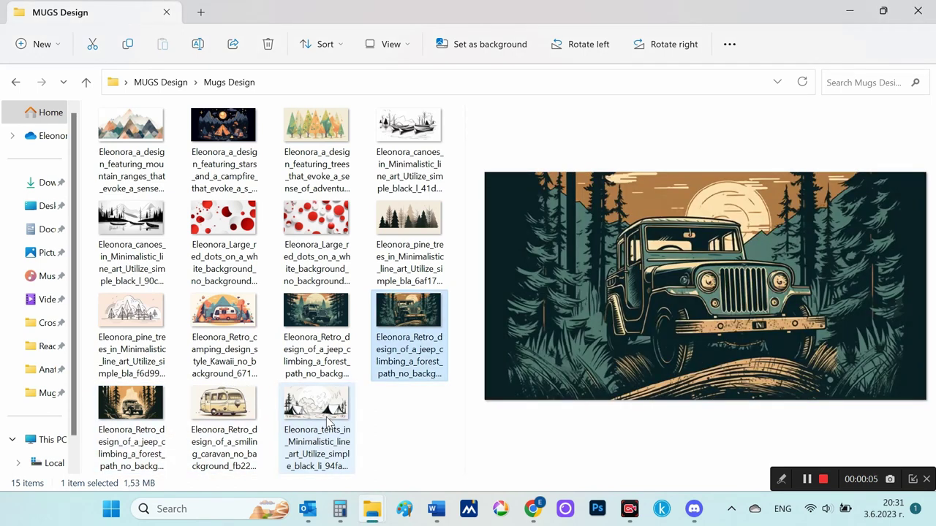
pyautogui.press('Left')
pyautogui.press('Left')
pyautogui.press('Left')
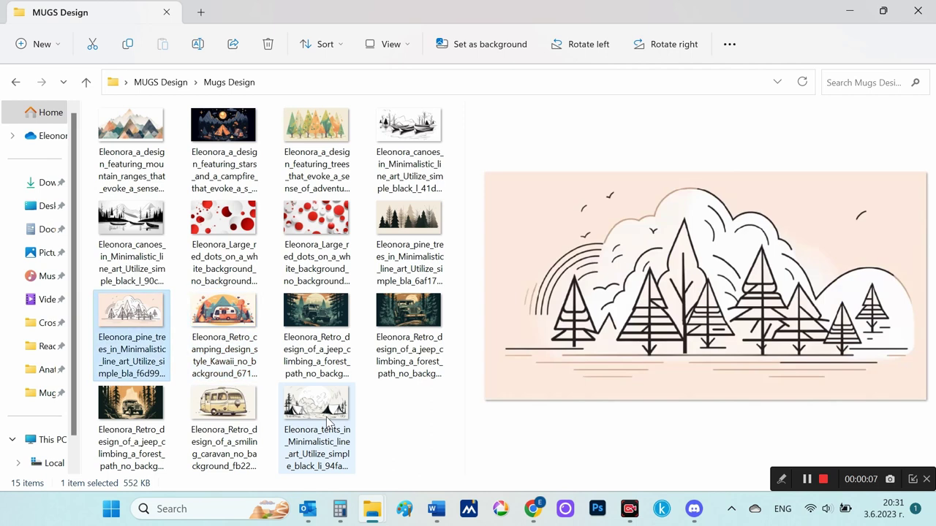
pyautogui.press('Left')
pyautogui.press('Up')
pyautogui.press('Left')
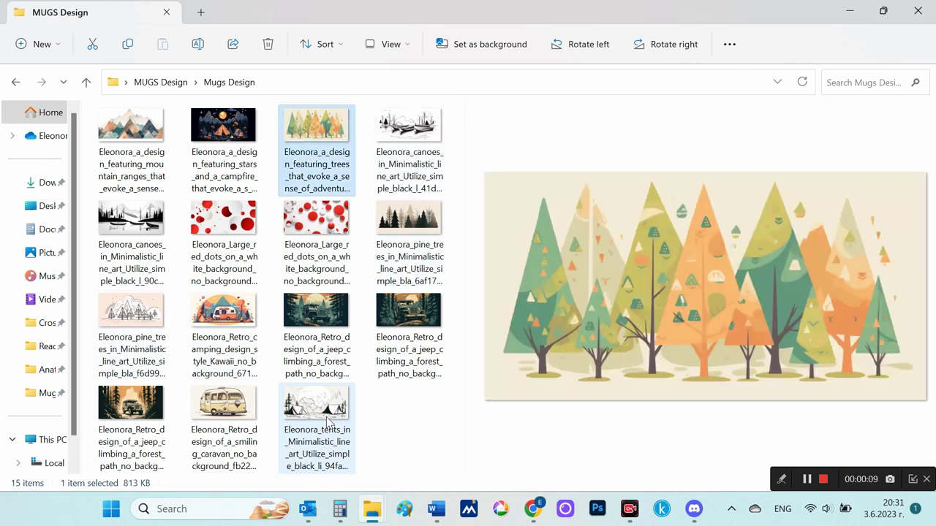
pyautogui.press('Left')
pyautogui.press('Left')
pyautogui.press('Down')
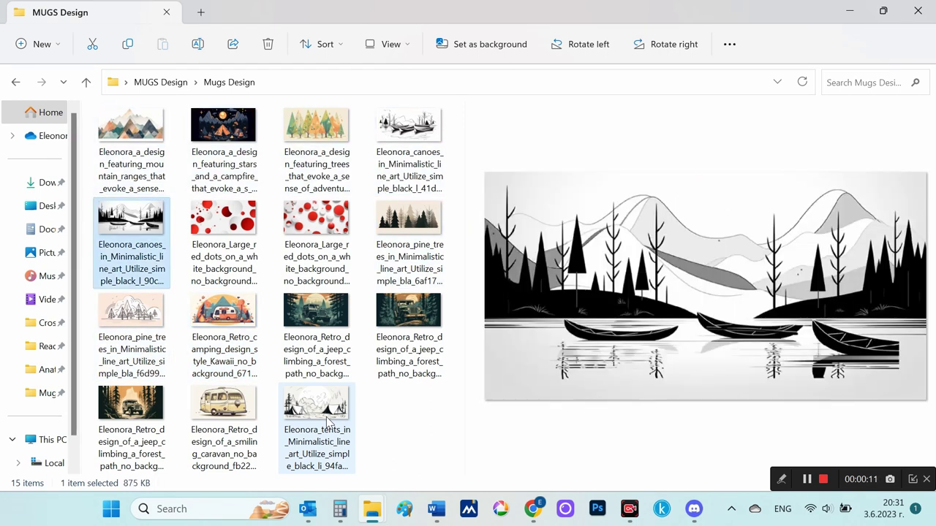
pyautogui.press('Right')
pyautogui.press('Right')
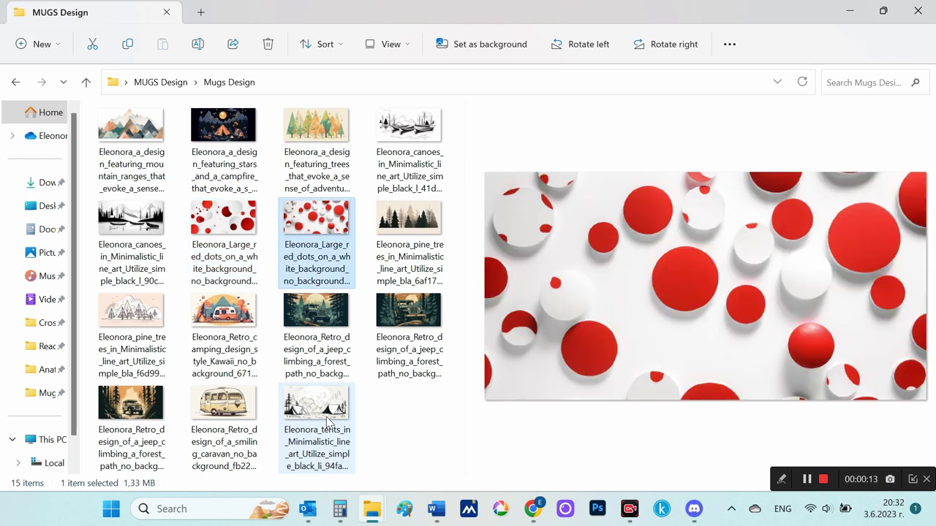
# Step: Open the Enamel Camping Mug product page from Printify's Mugs catalog
pyautogui.click(342, 415)
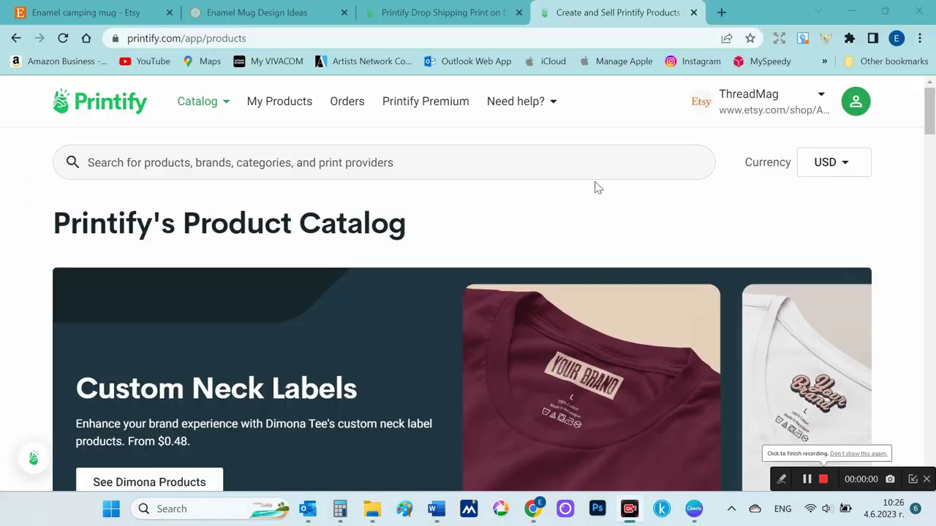
pyautogui.click(203, 109)
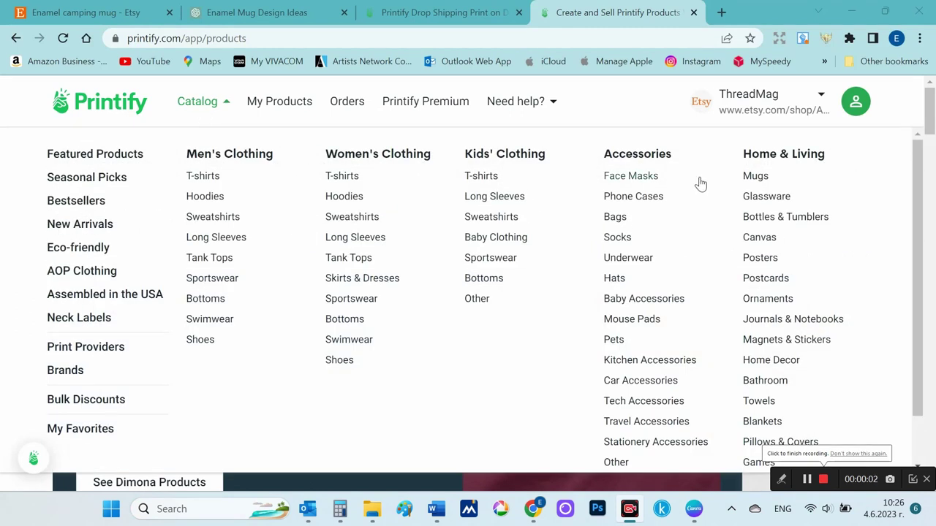
pyautogui.click(756, 178)
pyautogui.scroll(-2, 742, 212)
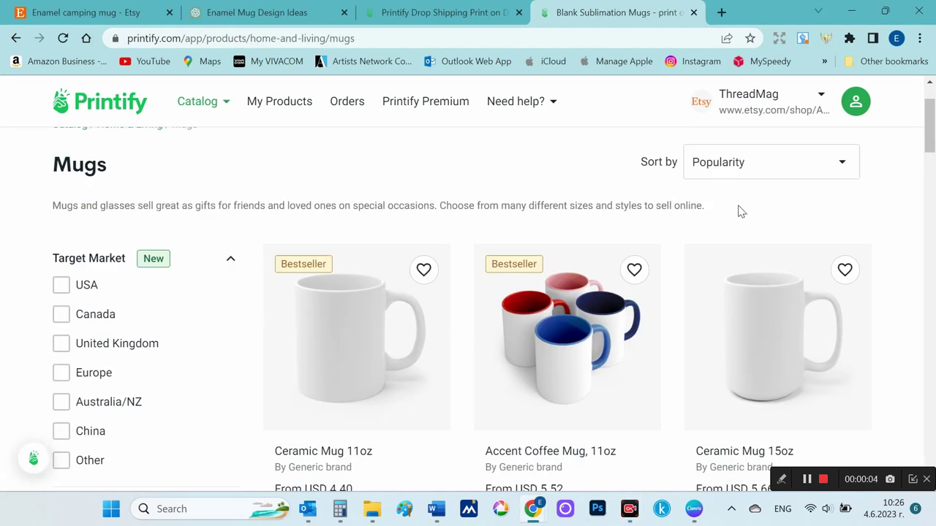
pyautogui.scroll(-3, 738, 211)
pyautogui.scroll(-3, 738, 212)
pyautogui.scroll(-3, 738, 211)
pyautogui.scroll(-2, 739, 211)
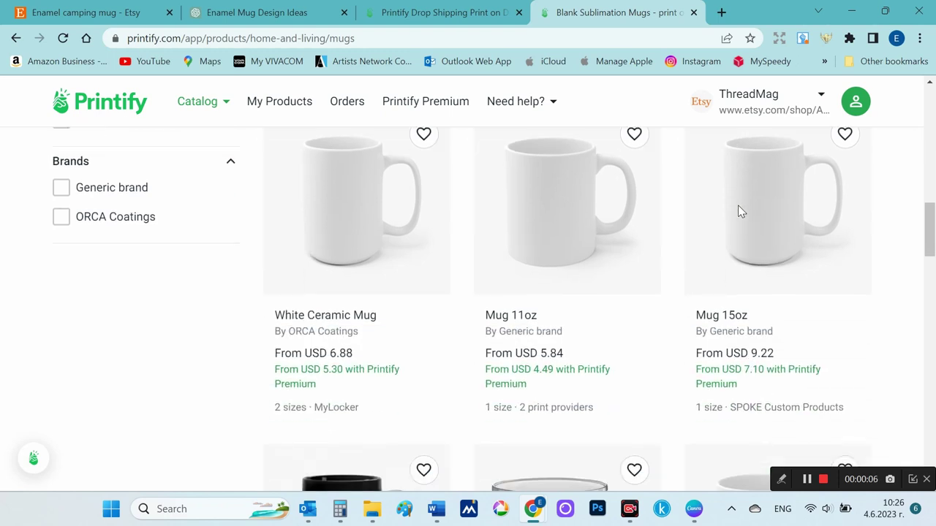
pyautogui.scroll(-3, 738, 211)
pyautogui.scroll(-2, 738, 212)
pyautogui.click(534, 209)
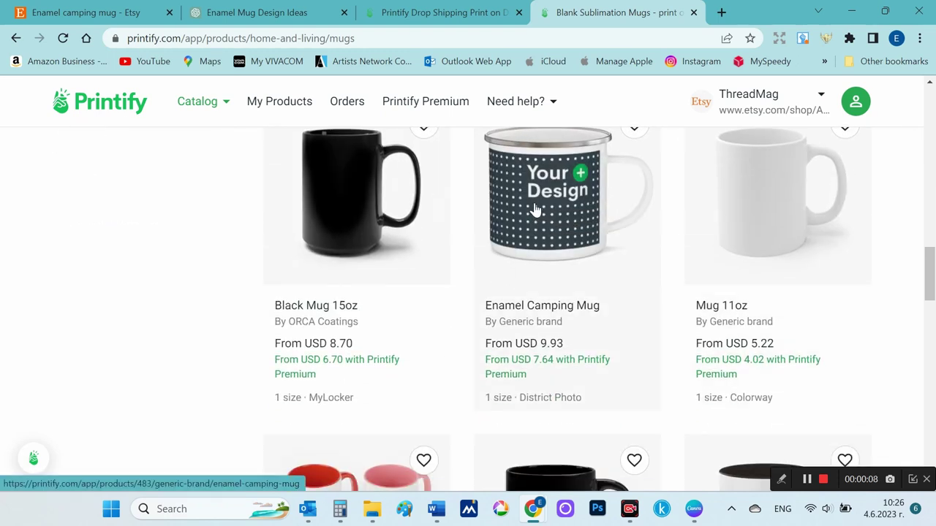
# Step: Start designing with District Photo and view the 2400 × 750 px print file requirements
pyautogui.scroll(-2, 601, 242)
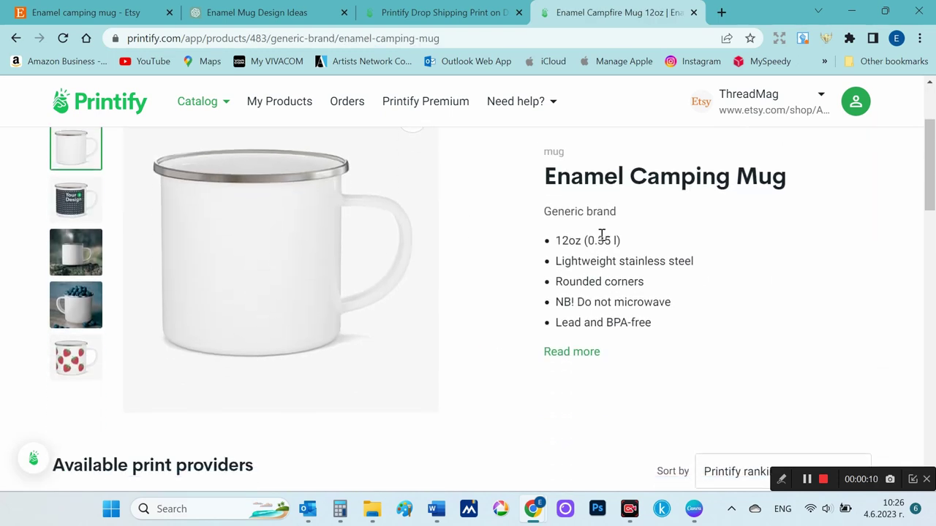
pyautogui.scroll(2, 601, 234)
pyautogui.scroll(-1, 601, 234)
pyautogui.scroll(-2, 601, 234)
pyautogui.scroll(-2, 601, 233)
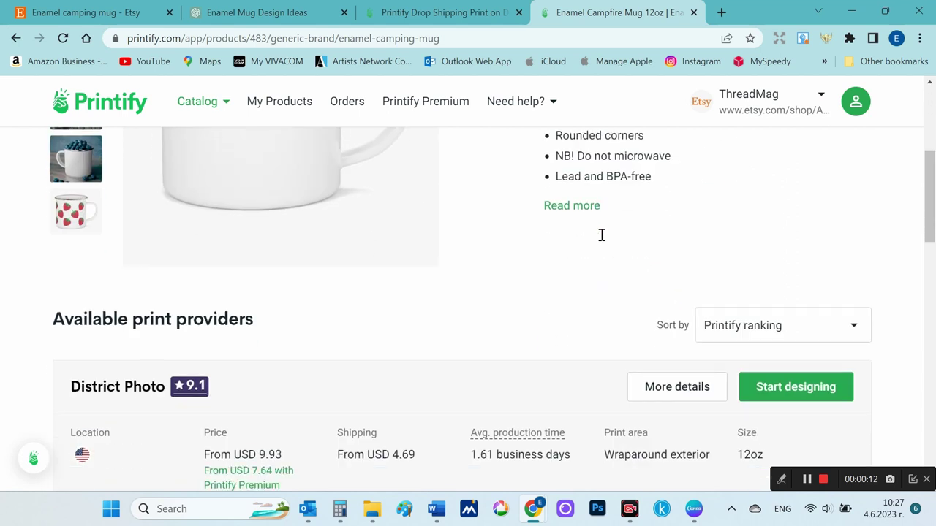
pyautogui.scroll(4, 601, 235)
pyautogui.scroll(-3, 844, 274)
pyautogui.scroll(-2, 844, 274)
pyautogui.scroll(-2, 845, 275)
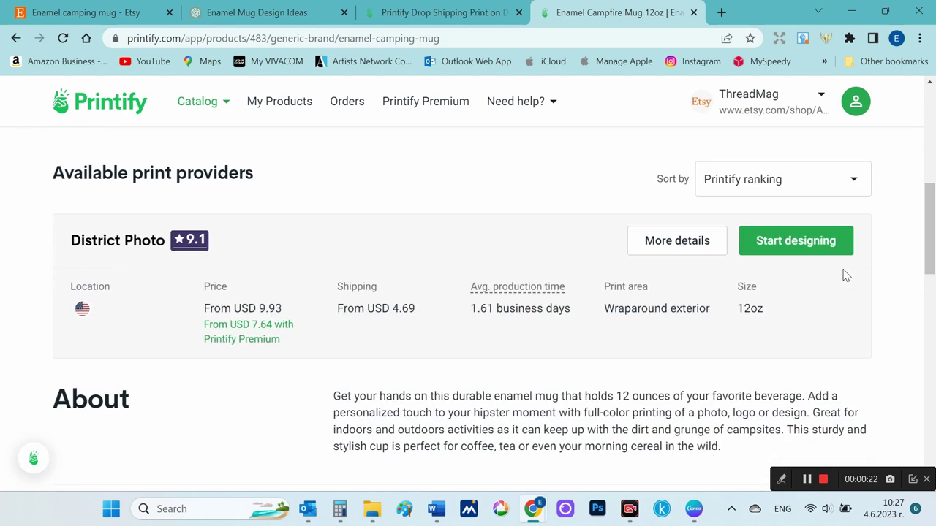
pyautogui.click(789, 248)
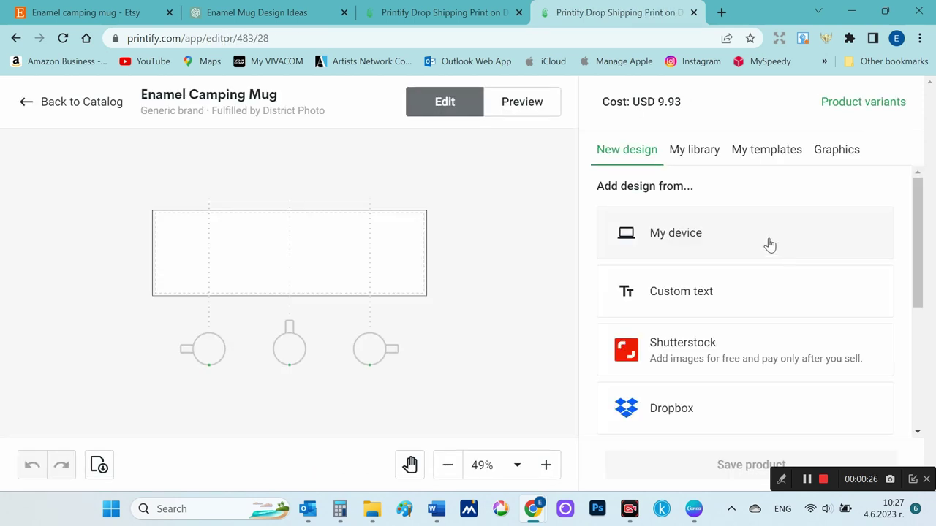
pyautogui.scroll(-2, 769, 245)
pyautogui.scroll(-2, 779, 253)
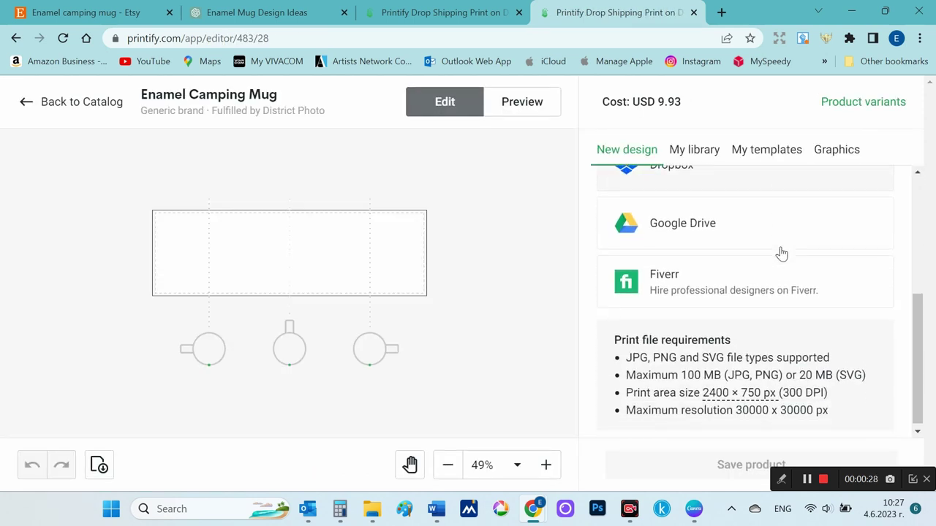
pyautogui.moveTo(739, 388)
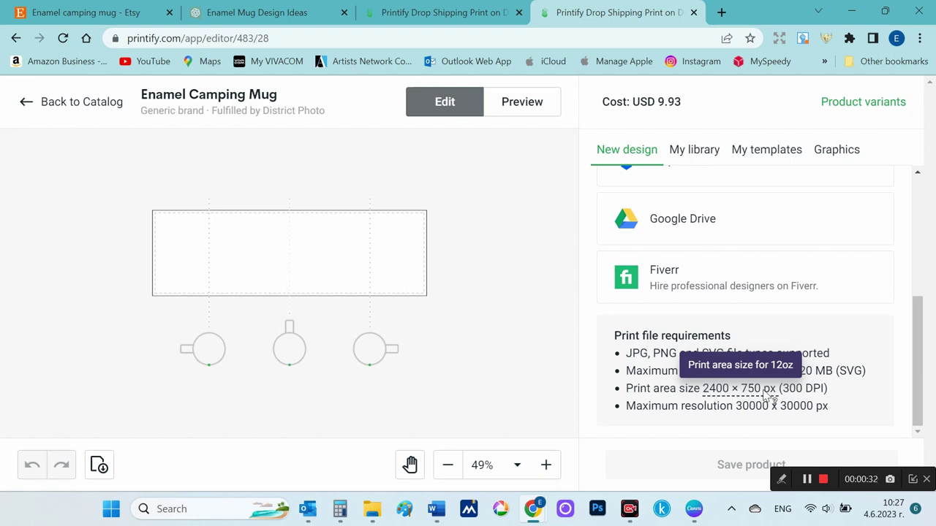
# Step: Create a custom-size 2400 × 750 px Canva design and show the Uploads panel
pyautogui.click(701, 500)
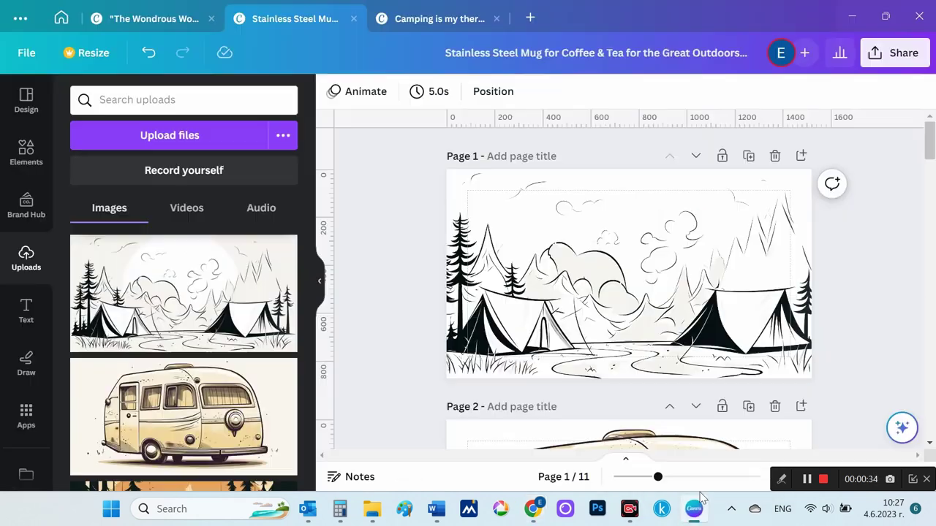
pyautogui.click(531, 20)
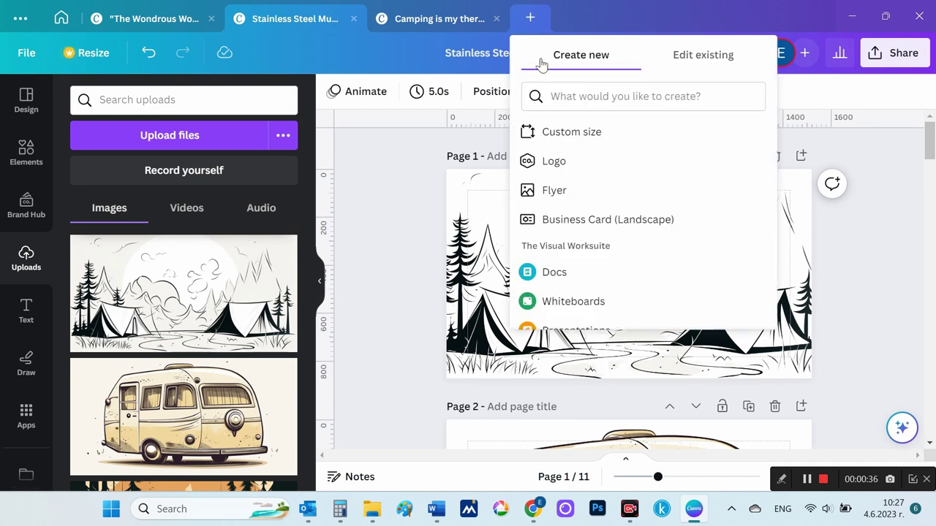
pyautogui.click(573, 132)
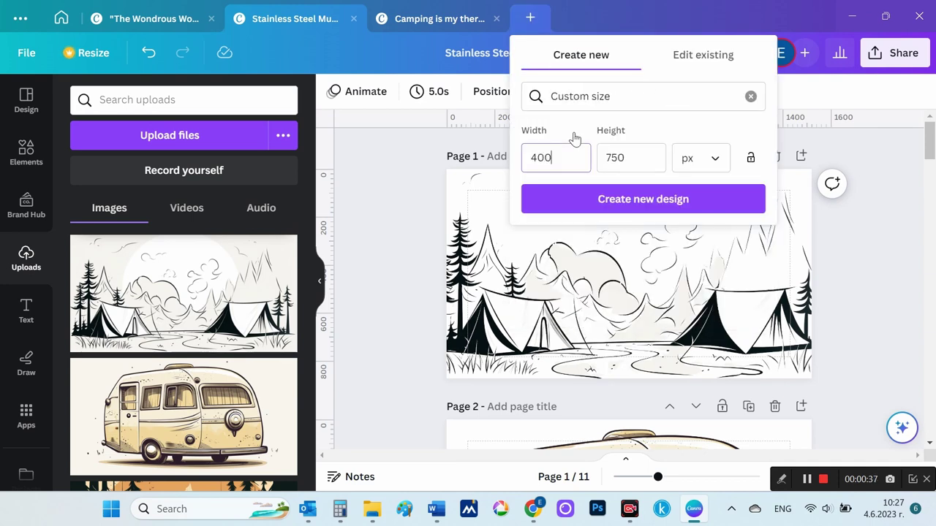
pyautogui.click(532, 157)
pyautogui.write('2')
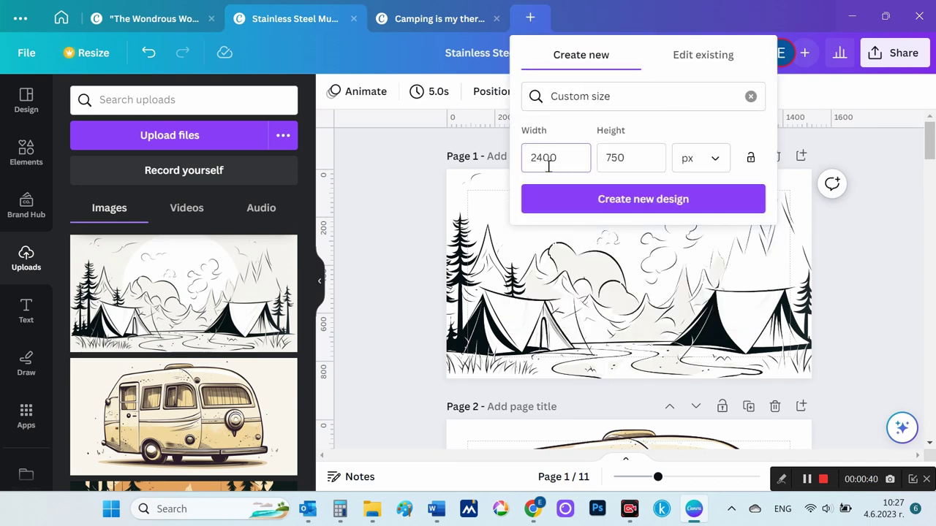
pyautogui.click(642, 210)
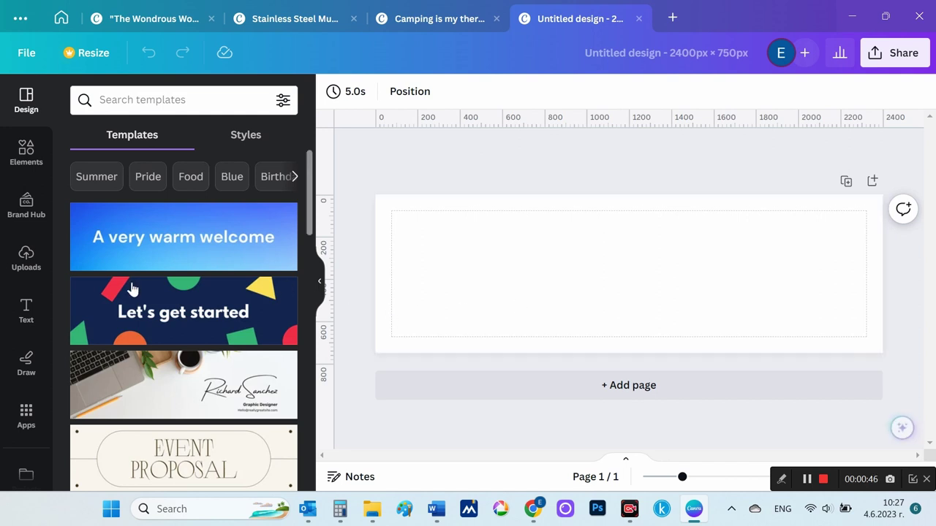
pyautogui.click(22, 269)
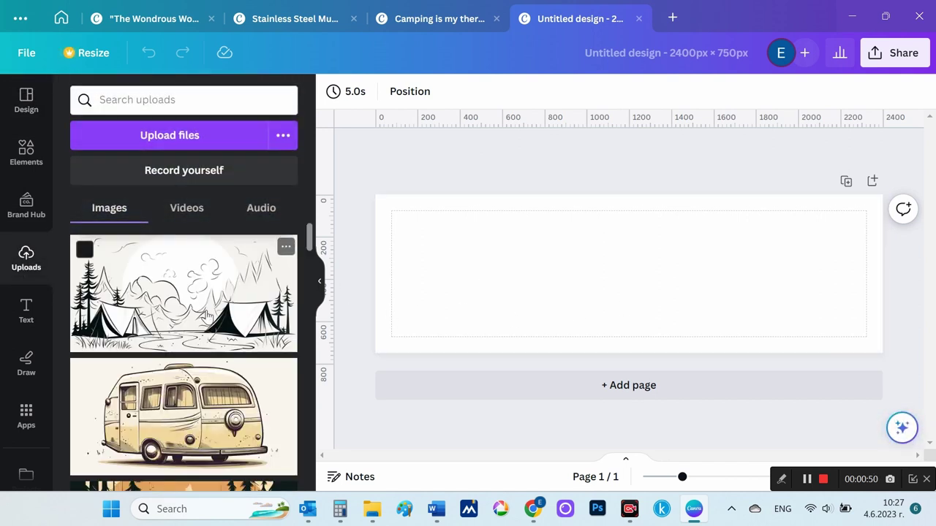
# Step: Add the camper van image and enlarge it across the centre of page 1
pyautogui.click(235, 421)
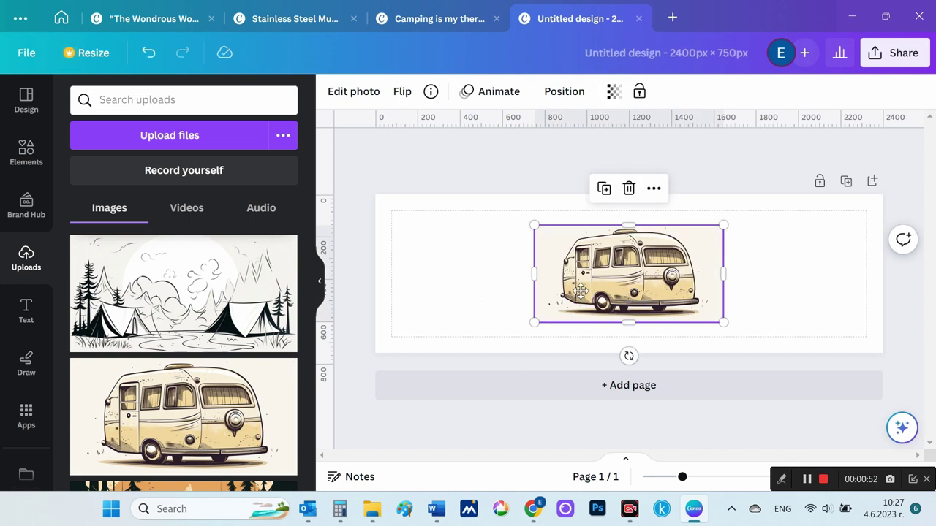
pyautogui.moveTo(630, 301); pyautogui.dragTo(513, 285)
pyautogui.moveTo(606, 313)
pyautogui.mouseDown()
pyautogui.moveTo(777, 317)
pyautogui.moveTo(768, 307)
pyautogui.mouseUp()
pyautogui.moveTo(641, 304); pyautogui.dragTo(680, 285)
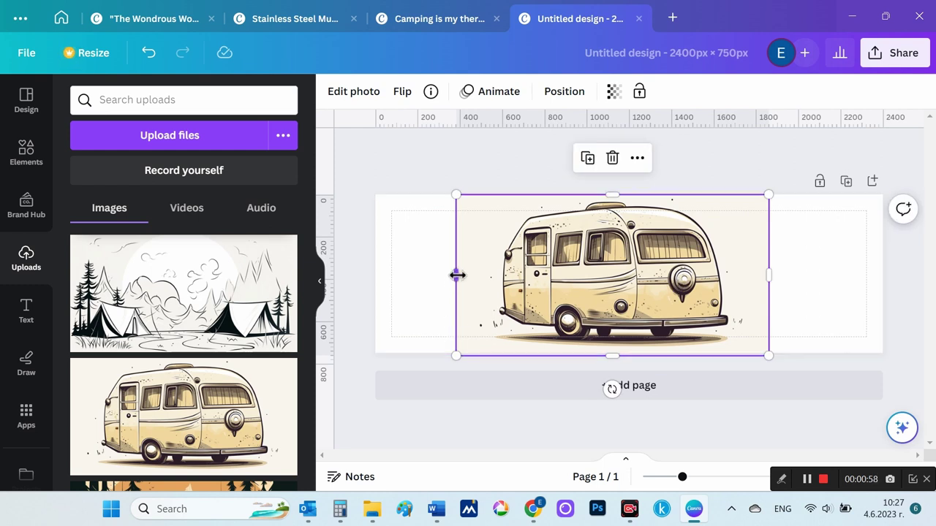
pyautogui.moveTo(456, 275); pyautogui.dragTo(442, 275)
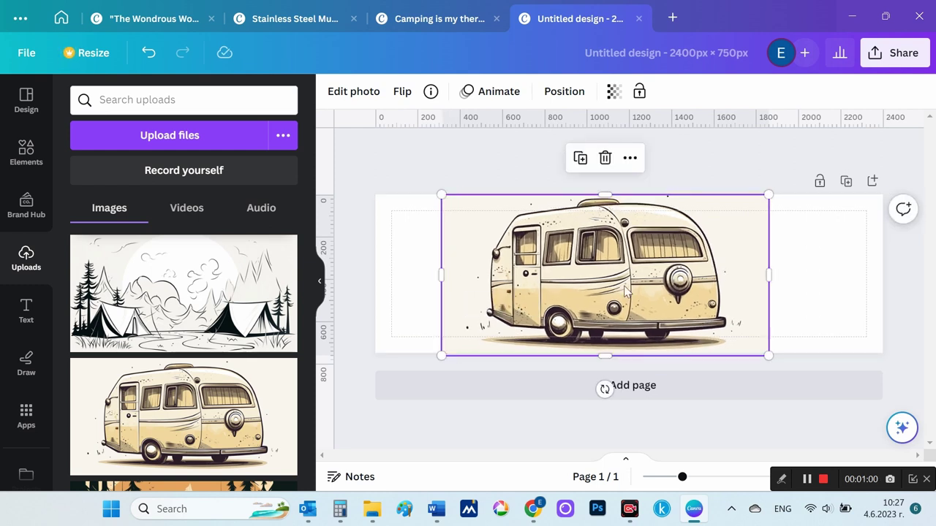
pyautogui.moveTo(625, 287); pyautogui.dragTo(635, 287)
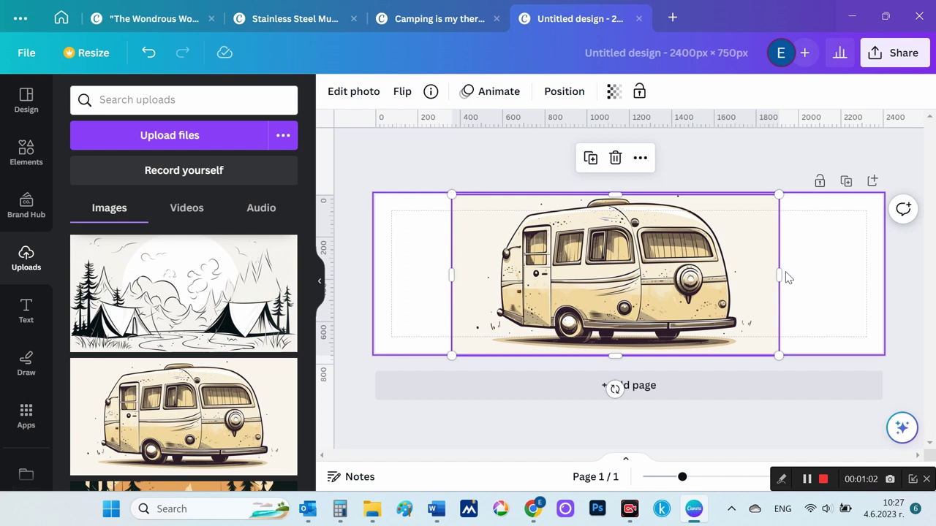
pyautogui.moveTo(782, 276); pyautogui.dragTo(793, 275)
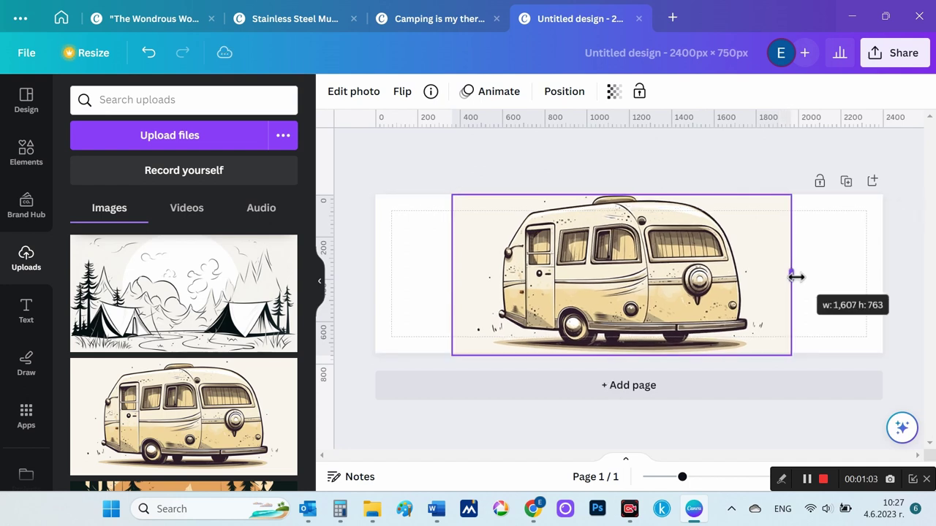
# Step: Remove the camper van's cream background with BG Remover
pyautogui.click(708, 280)
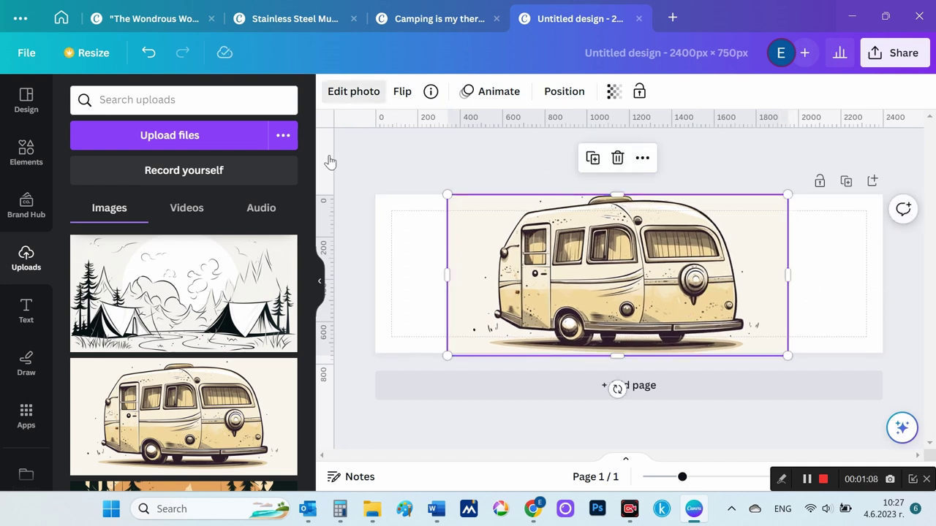
pyautogui.click(915, 328)
pyautogui.scroll(-5, 289, 370)
pyautogui.scroll(-2, 285, 370)
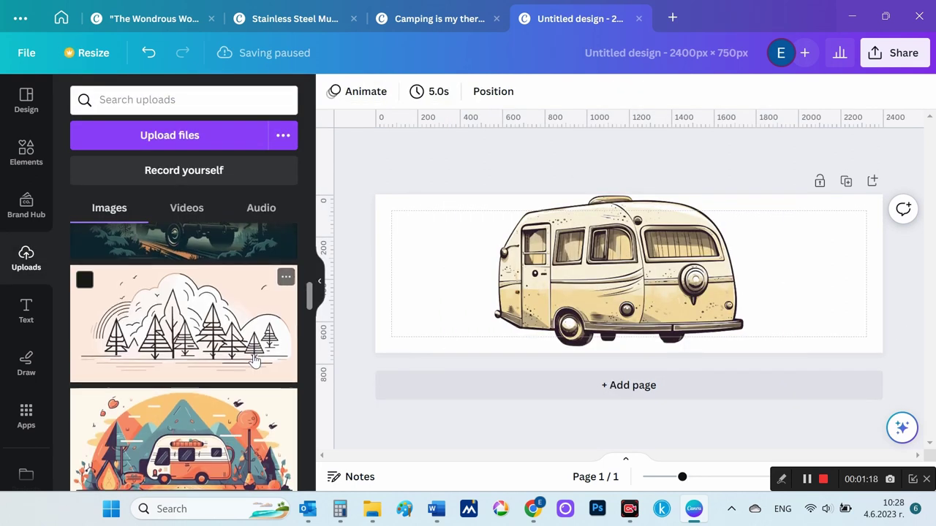
pyautogui.scroll(1, 278, 369)
pyautogui.scroll(-3, 276, 369)
pyautogui.scroll(-3, 277, 370)
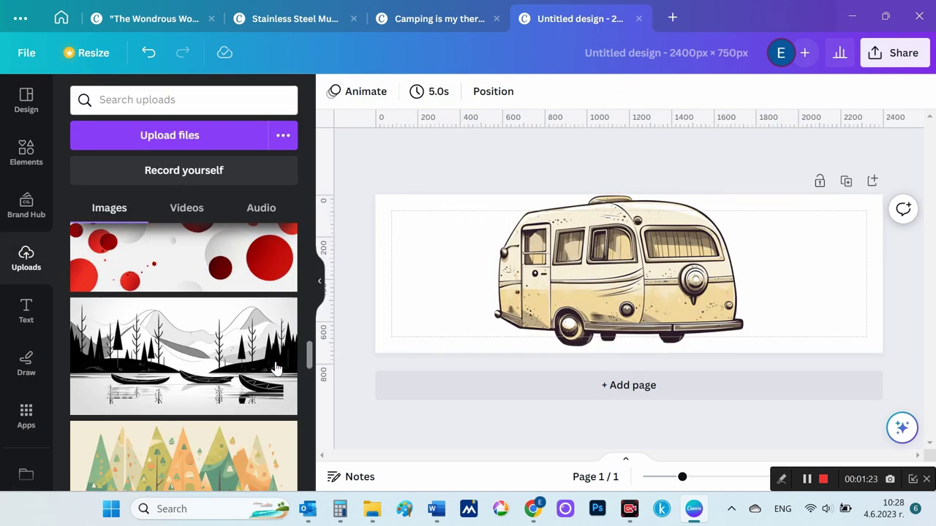
# Step: Add page 2 with the autumn trees image at page height, background removed
pyautogui.click(628, 384)
pyautogui.click(182, 406)
pyautogui.moveTo(626, 372); pyautogui.dragTo(471, 343)
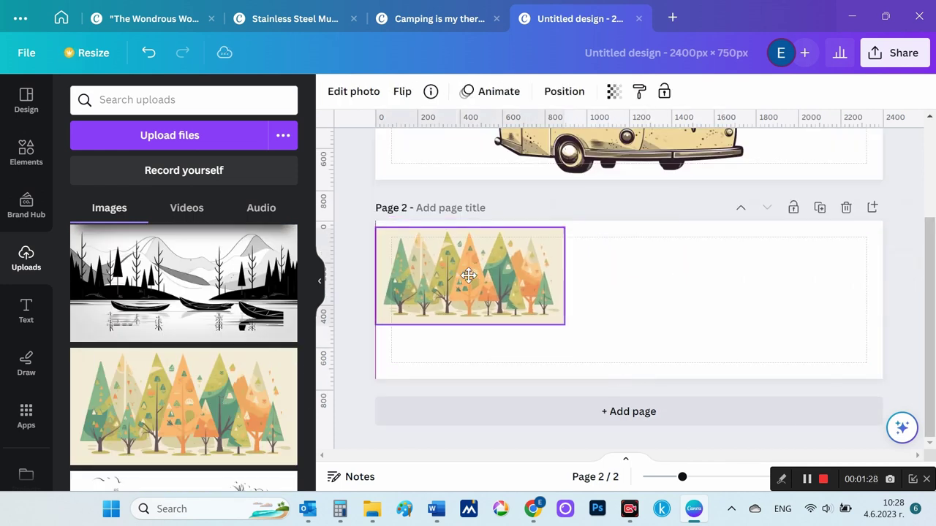
pyautogui.moveTo(563, 317)
pyautogui.mouseDown()
pyautogui.moveTo(633, 391)
pyautogui.moveTo(669, 409)
pyautogui.mouseUp()
pyautogui.moveTo(577, 342); pyautogui.dragTo(568, 341)
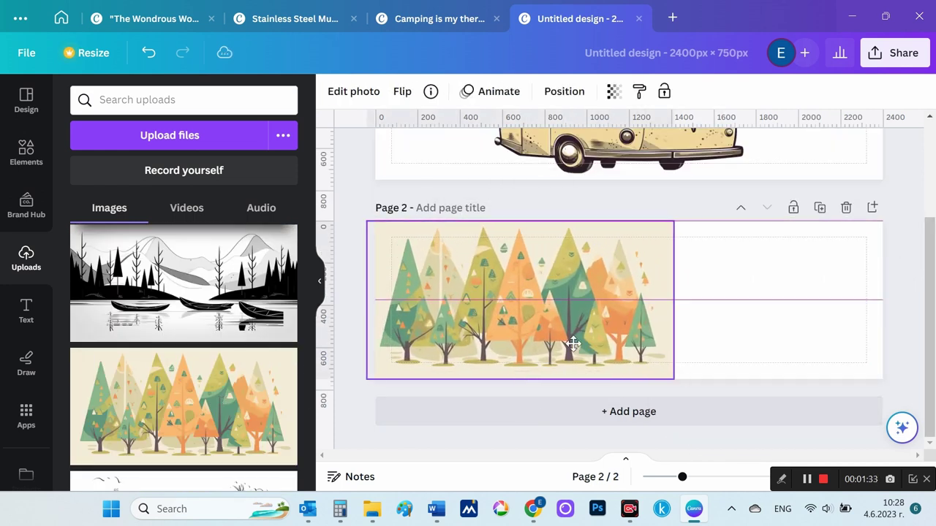
pyautogui.click(354, 91)
pyautogui.click(132, 179)
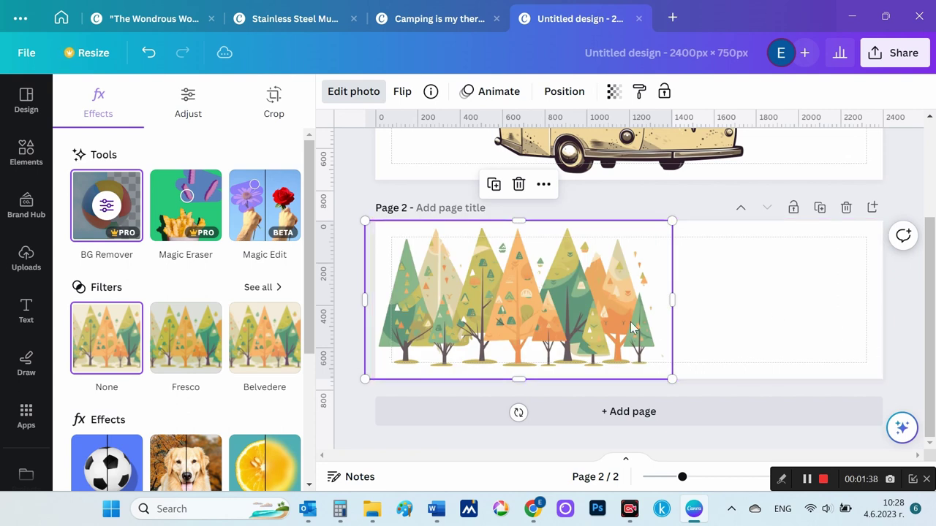
# Step: Duplicate the trees image and align both copies side by side across the page
pyautogui.hotkey('ctrl', 'd')
pyautogui.moveTo(633, 327); pyautogui.dragTo(859, 318)
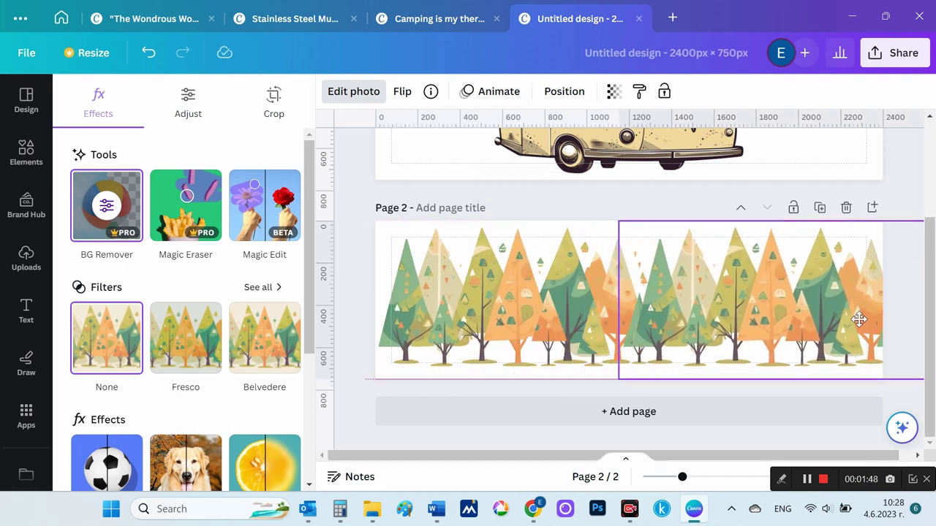
pyautogui.moveTo(859, 319); pyautogui.dragTo(848, 319)
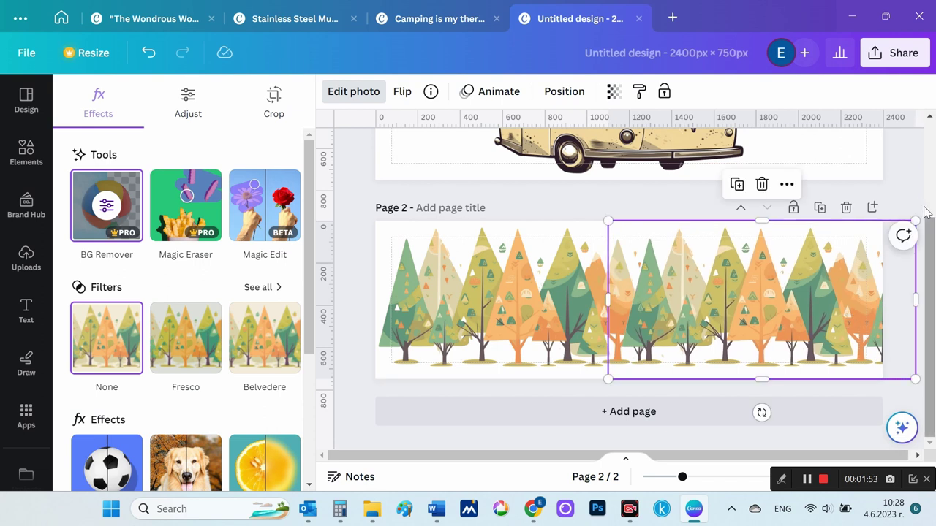
pyautogui.click(920, 201)
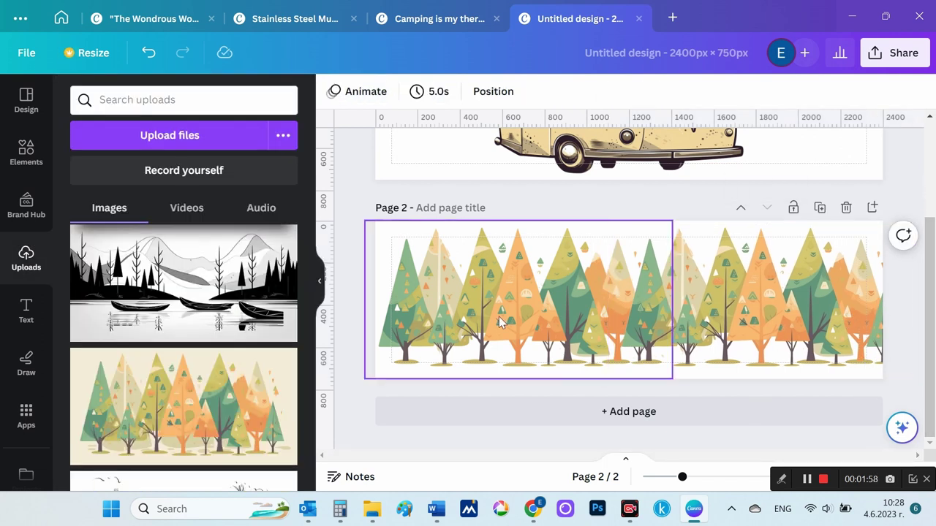
pyautogui.moveTo(509, 319); pyautogui.dragTo(495, 316)
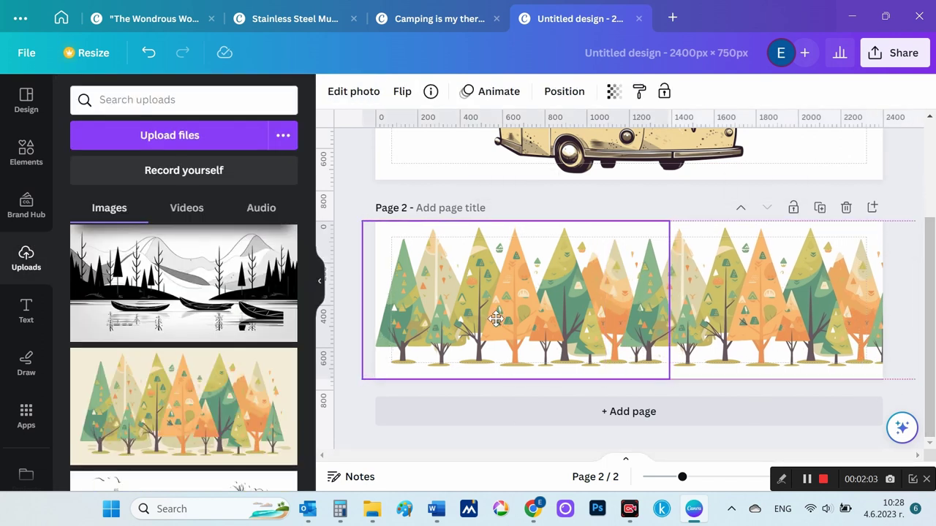
pyautogui.moveTo(756, 305); pyautogui.dragTo(740, 300)
pyautogui.click(886, 240)
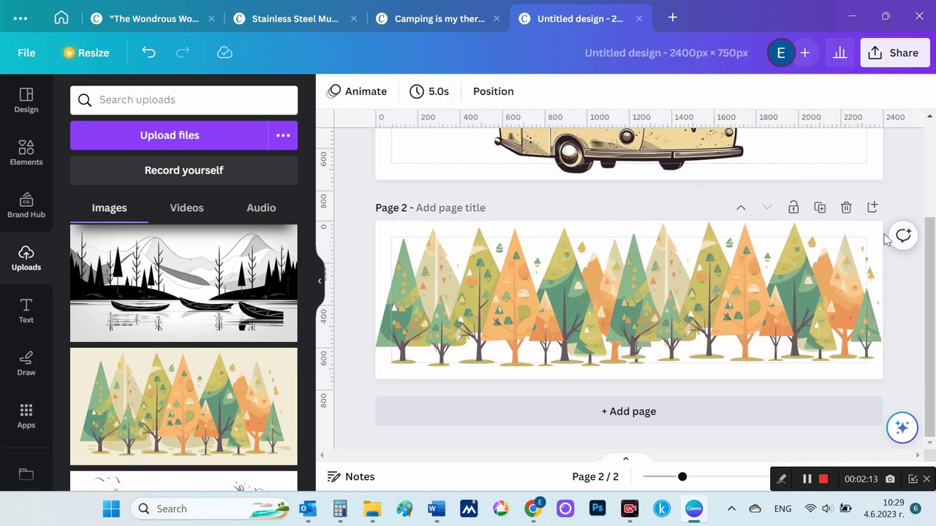
# Step: Place the tent-under-the-moon image on new page 3 at full height, background removed, centred
pyautogui.click(629, 411)
pyautogui.scroll(-2, 251, 369)
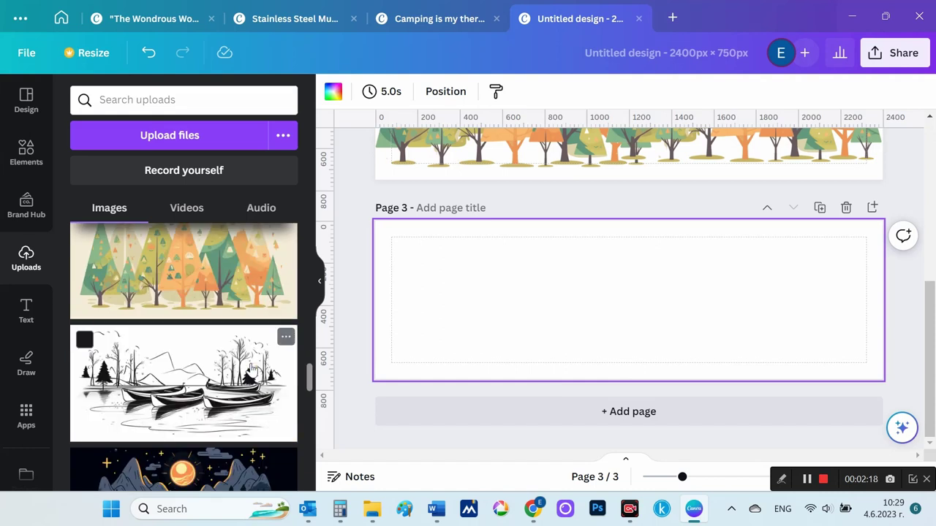
pyautogui.scroll(-2, 251, 370)
pyautogui.scroll(-2, 249, 370)
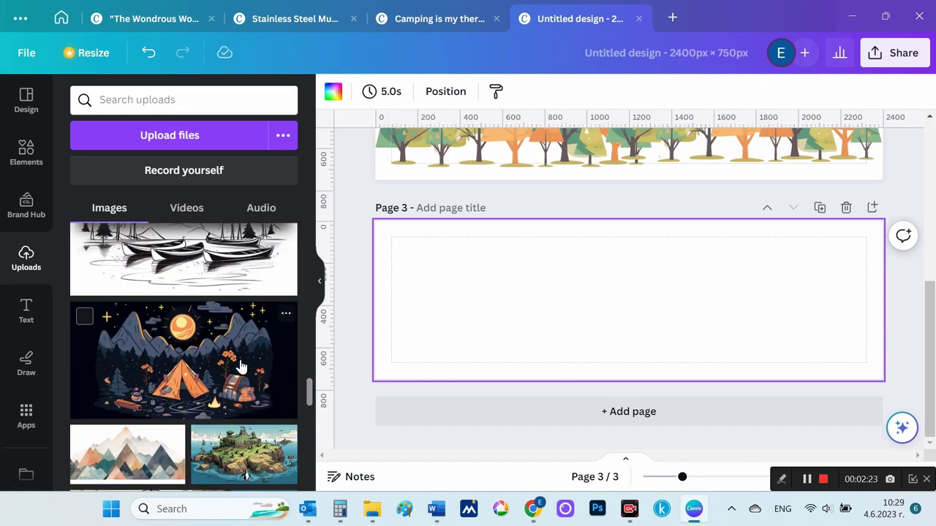
pyautogui.click(242, 365)
pyautogui.moveTo(697, 315); pyautogui.dragTo(538, 284)
pyautogui.moveTo(564, 318); pyautogui.dragTo(685, 395)
pyautogui.click(343, 94)
pyautogui.click(106, 204)
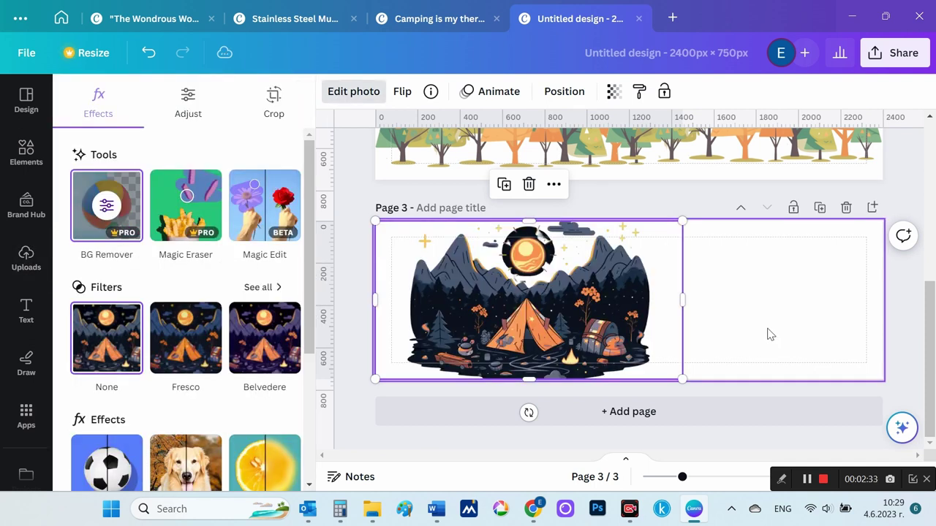
pyautogui.moveTo(660, 326); pyautogui.dragTo(682, 319)
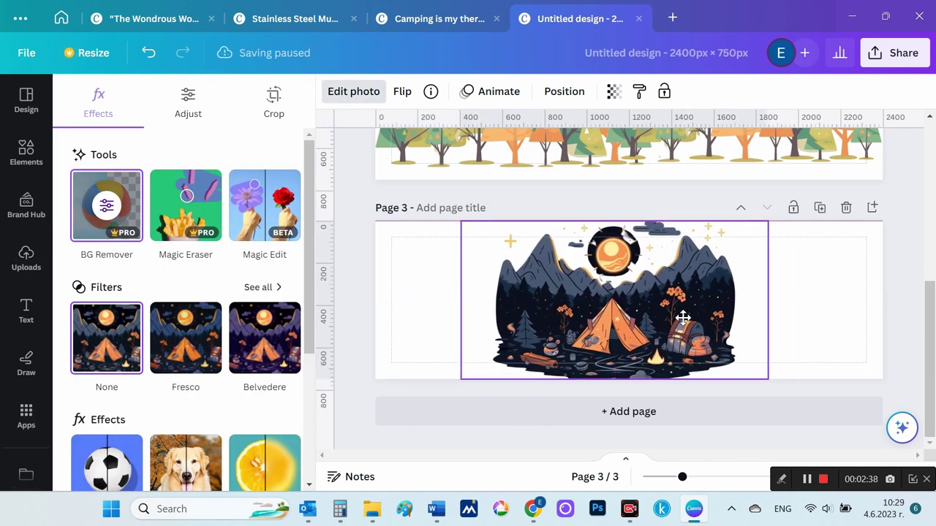
# Step: Add COFFEE PLEASE styled text at left and replace it with the caffeine and campfires title
pyautogui.click(26, 307)
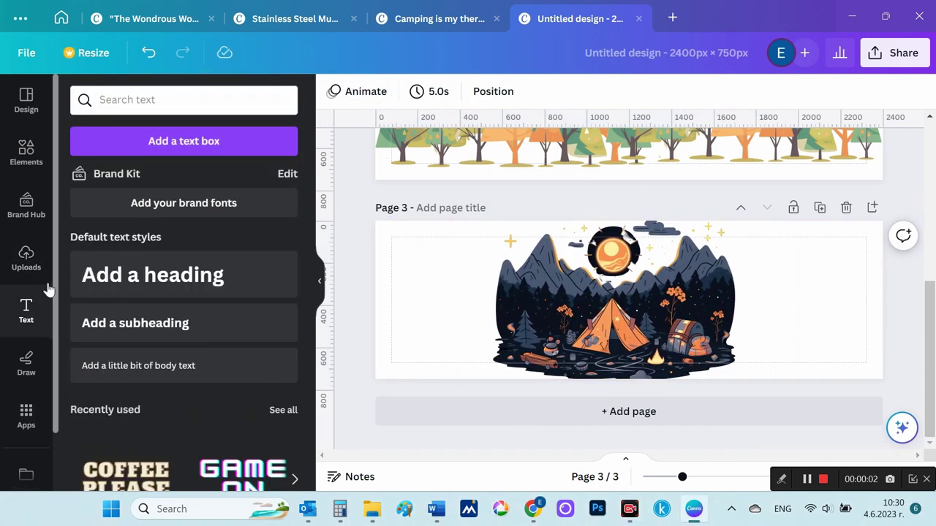
pyautogui.scroll(-2, 160, 293)
pyautogui.scroll(-2, 164, 327)
pyautogui.scroll(-1, 165, 344)
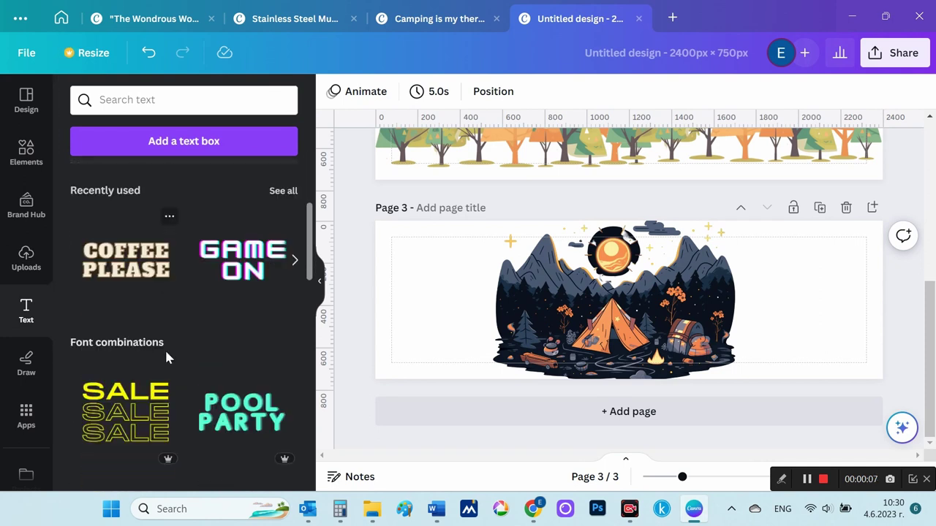
pyautogui.click(149, 277)
pyautogui.moveTo(618, 302); pyautogui.dragTo(476, 309)
pyautogui.click(476, 309)
pyautogui.hotkey('ctrl', 'a')
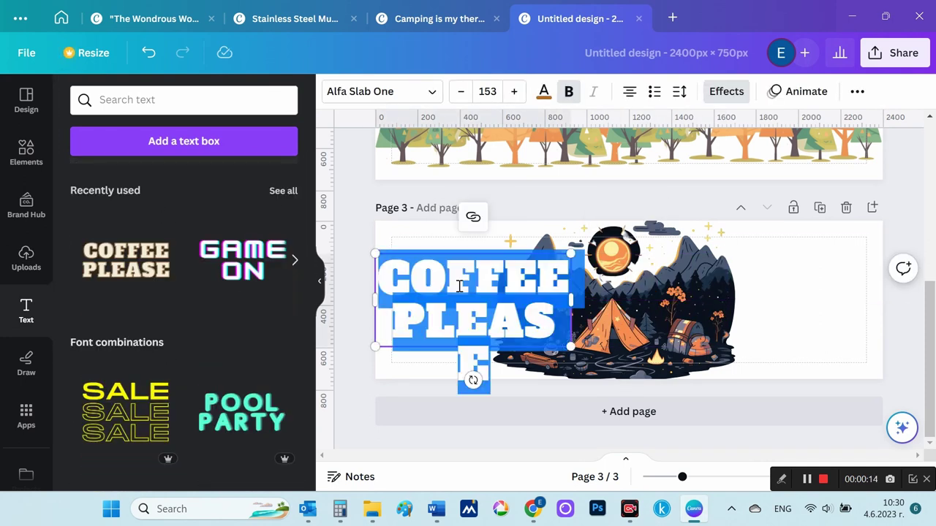
pyautogui.hotkey('ctrl', 'v')
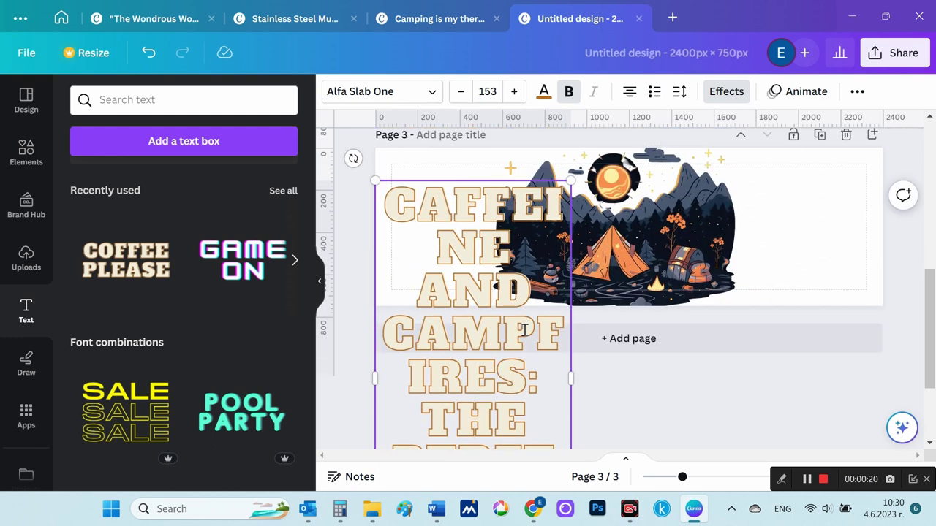
# Step: Cut THE PERFECT BLEND from the heading and paste it as separate text
pyautogui.scroll(-1, 524, 329)
pyautogui.moveTo(420, 273); pyautogui.dragTo(556, 415)
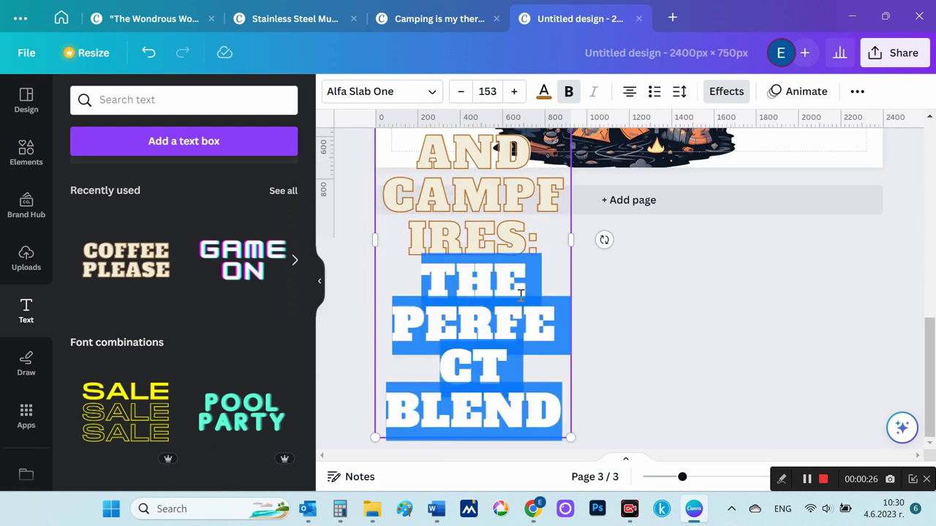
pyautogui.hotkey('ctrl', 'x')
pyautogui.click(794, 226)
pyautogui.hotkey('ctrl', 'v')
# Step: Move the CAFFEINE heading higher and shrink it to about half size
pyautogui.click(802, 307)
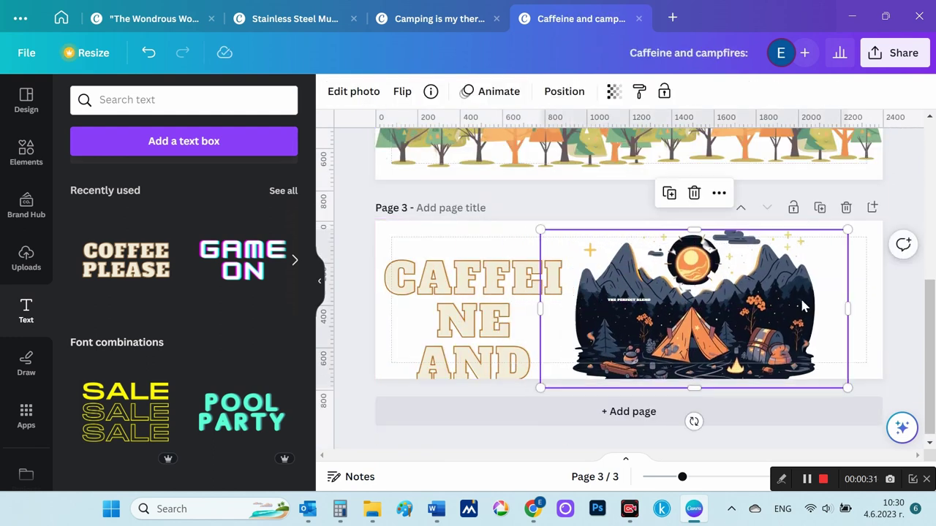
pyautogui.click(468, 321)
pyautogui.moveTo(468, 322)
pyautogui.mouseDown()
pyautogui.moveTo(564, 464)
pyautogui.moveTo(498, 342)
pyautogui.mouseUp()
pyautogui.moveTo(380, 365)
pyautogui.mouseDown()
pyautogui.moveTo(418, 352)
pyautogui.moveTo(401, 354)
pyautogui.mouseUp()
# Step: Resize THE PERFECT BLEND, move it right of the scene, and wrap it onto three lines
pyautogui.click(614, 322)
pyautogui.moveTo(651, 305); pyautogui.dragTo(760, 315)
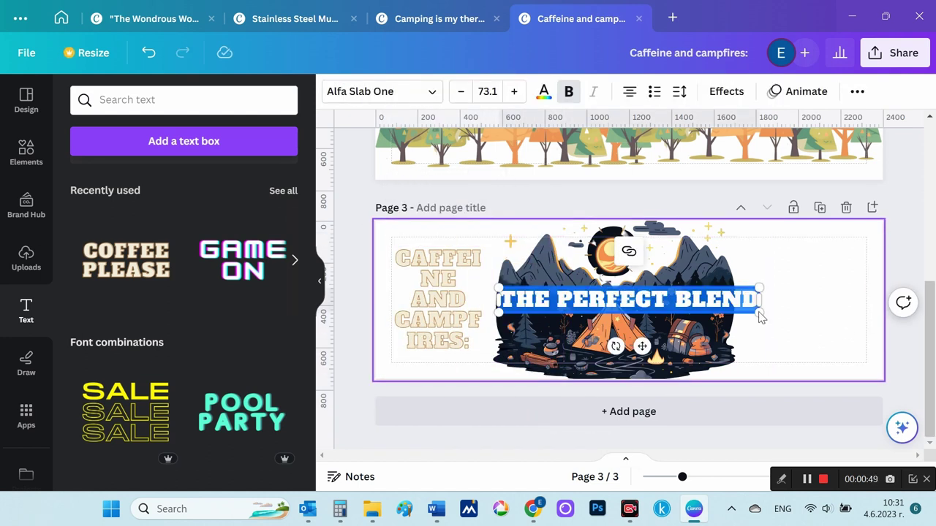
pyautogui.moveTo(498, 314); pyautogui.dragTo(520, 312)
pyautogui.moveTo(699, 288); pyautogui.dragTo(822, 252)
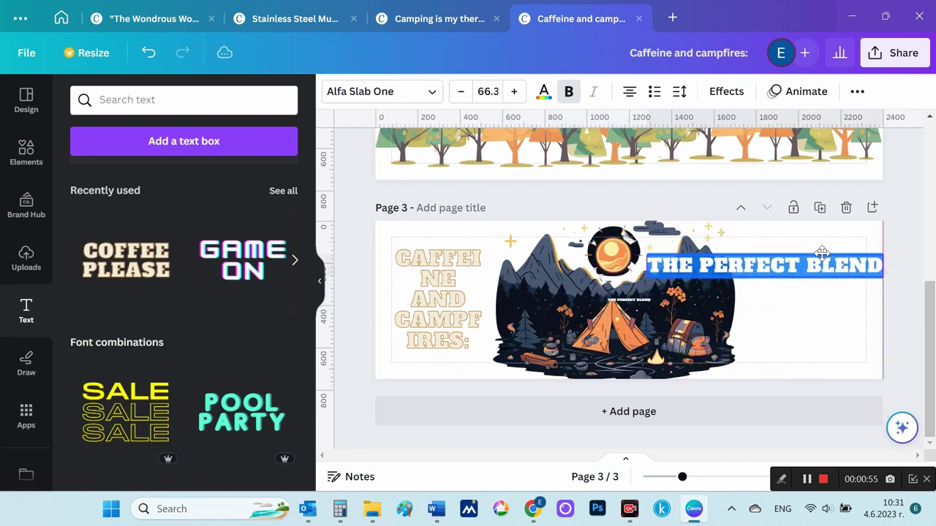
pyautogui.click(822, 252)
pyautogui.click(698, 271)
pyautogui.click(836, 307)
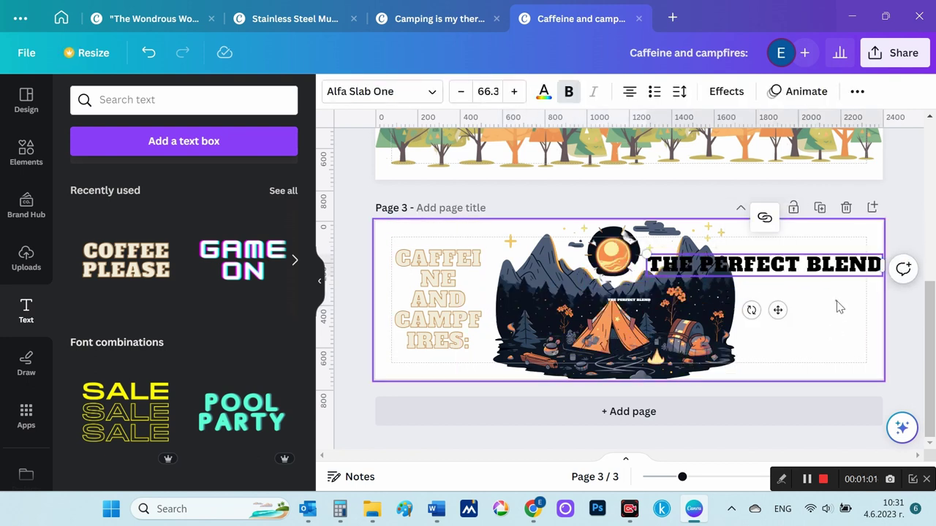
pyautogui.click(866, 265)
pyautogui.moveTo(883, 264)
pyautogui.mouseDown()
pyautogui.moveTo(776, 284)
pyautogui.moveTo(838, 271)
pyautogui.mouseUp()
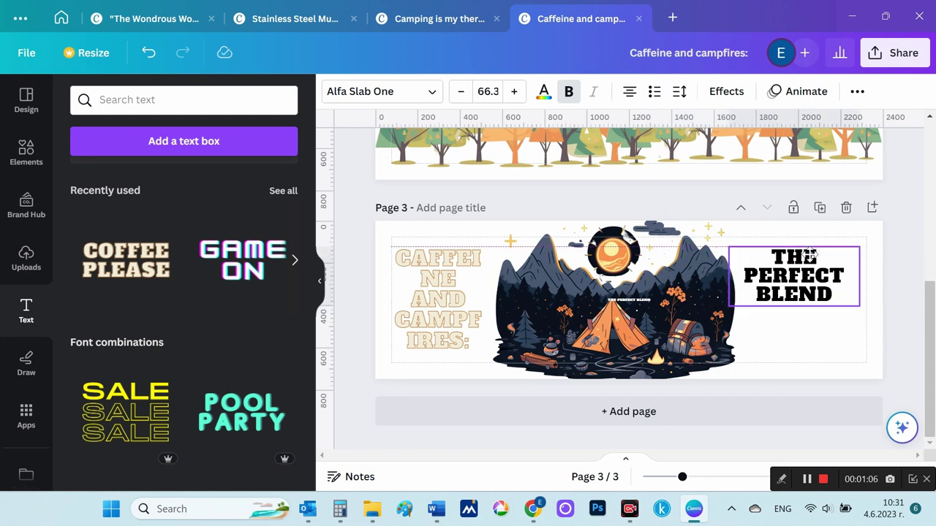
pyautogui.moveTo(811, 310); pyautogui.dragTo(818, 334)
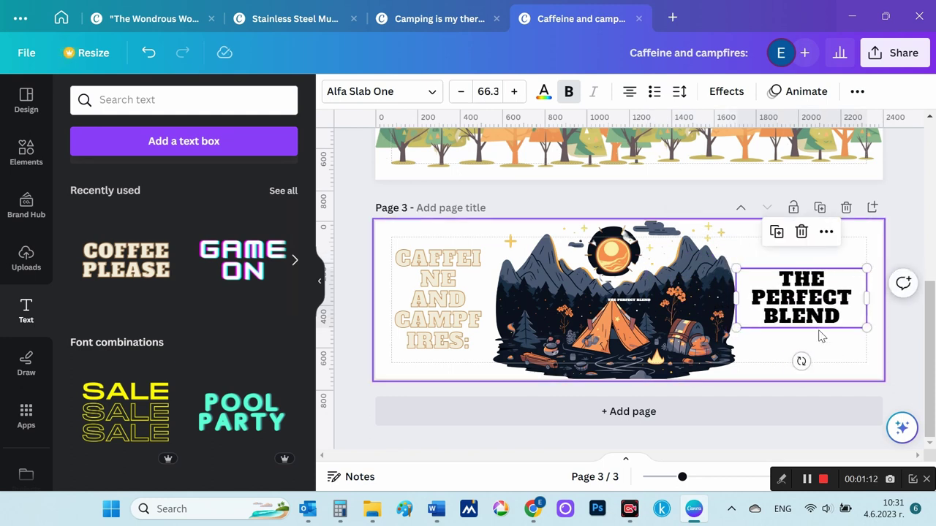
# Step: Apply the Hollow text effect to THE PERFECT BLEND
pyautogui.click(726, 91)
pyautogui.click(191, 284)
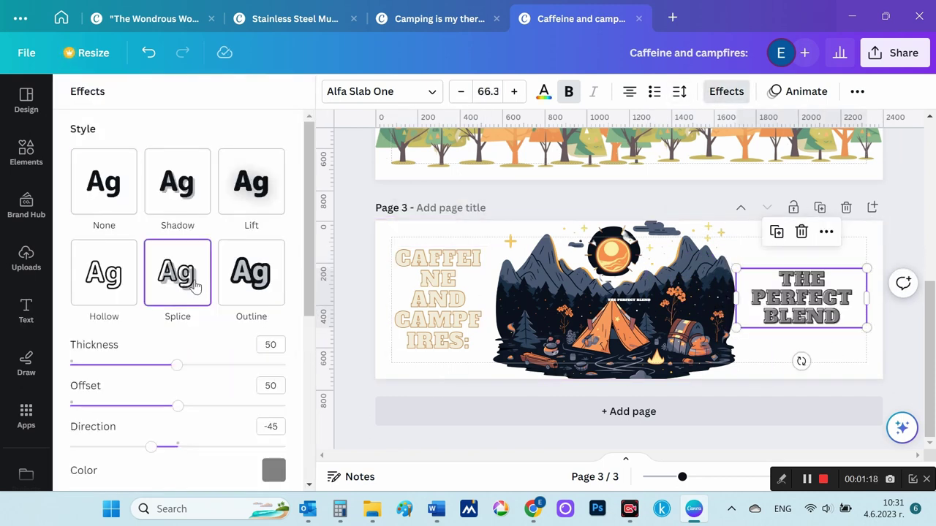
pyautogui.click(134, 284)
# Step: Resize the CAFFEINE AND CAMPFIRES heading box and reduce its font size to 63.4
pyautogui.click(439, 320)
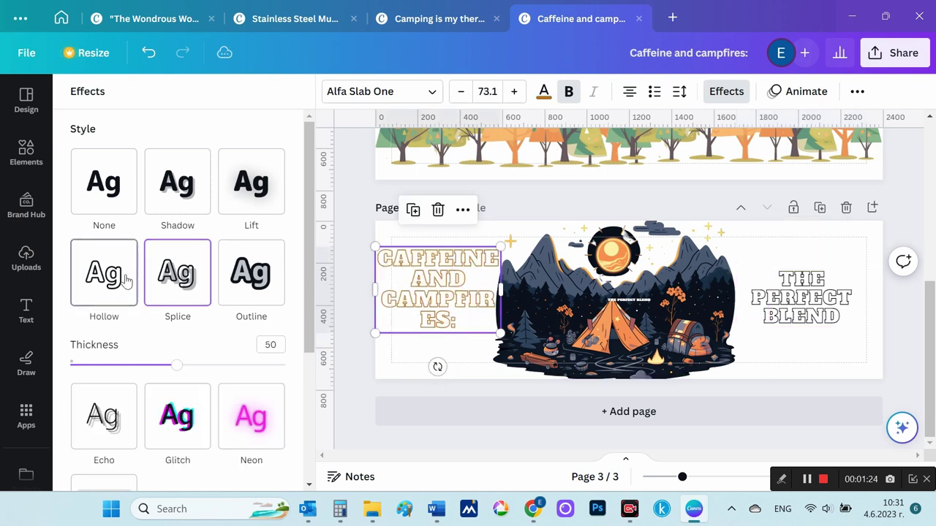
pyautogui.moveTo(375, 333); pyautogui.dragTo(392, 333)
pyautogui.moveTo(498, 296); pyautogui.dragTo(482, 299)
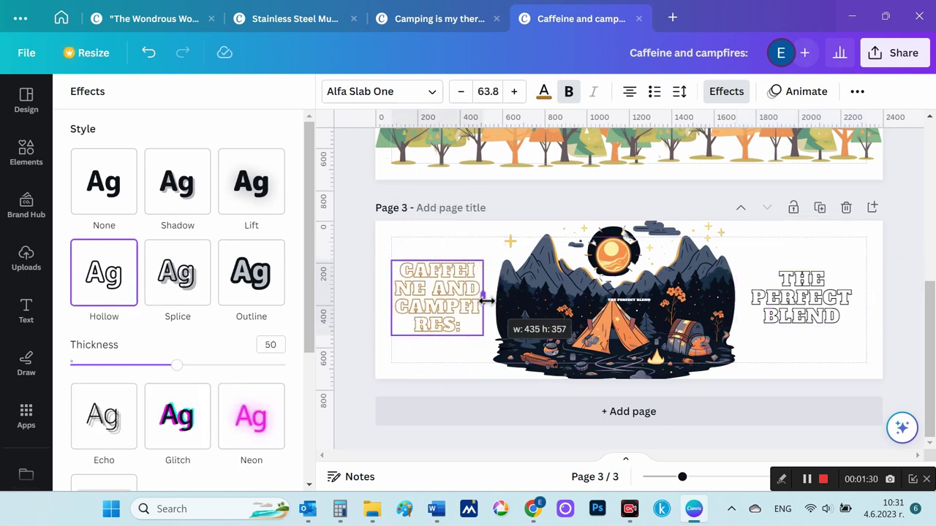
pyautogui.moveTo(484, 261); pyautogui.dragTo(502, 252)
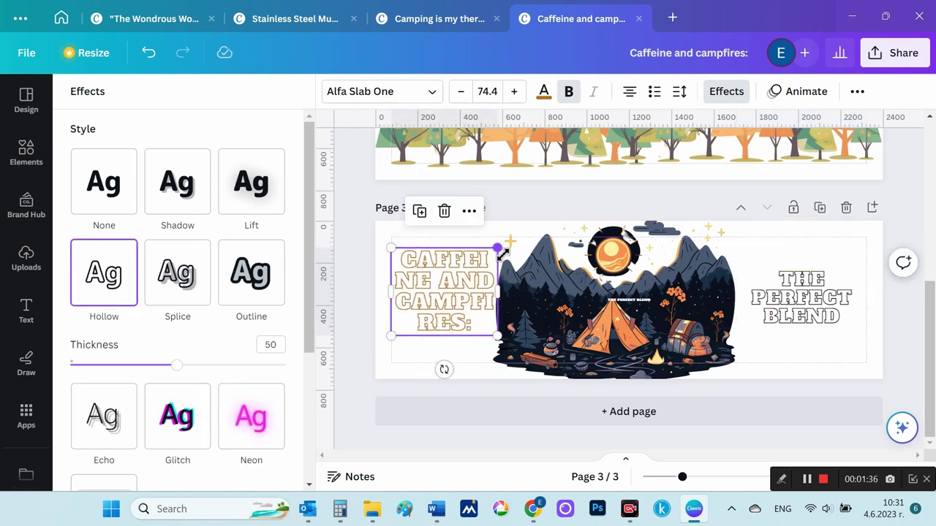
pyautogui.click(461, 93)
pyautogui.click(461, 93)
pyautogui.click(461, 93)
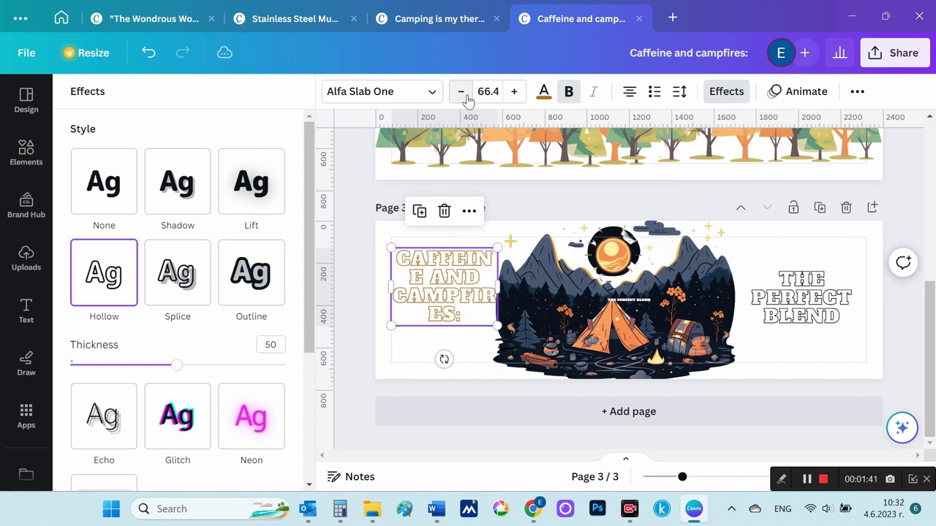
pyautogui.click(462, 93)
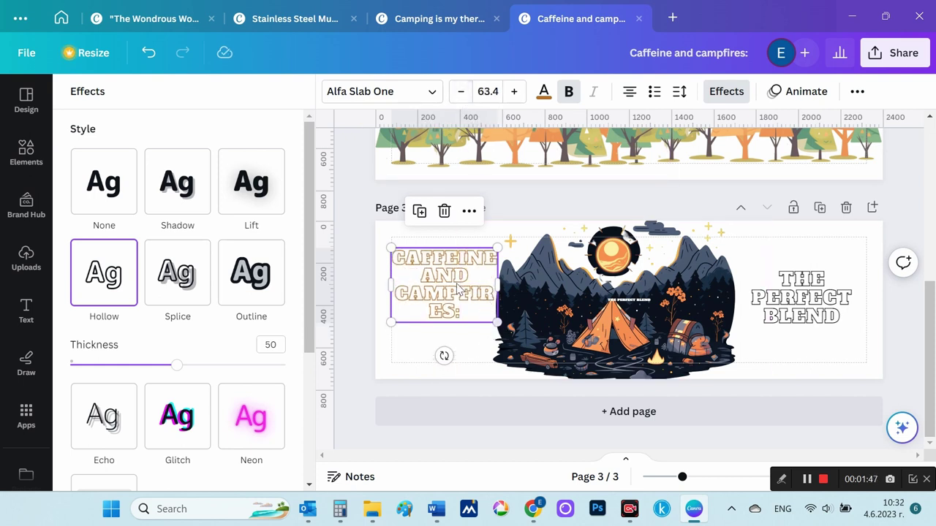
pyautogui.moveTo(459, 289); pyautogui.dragTo(459, 301)
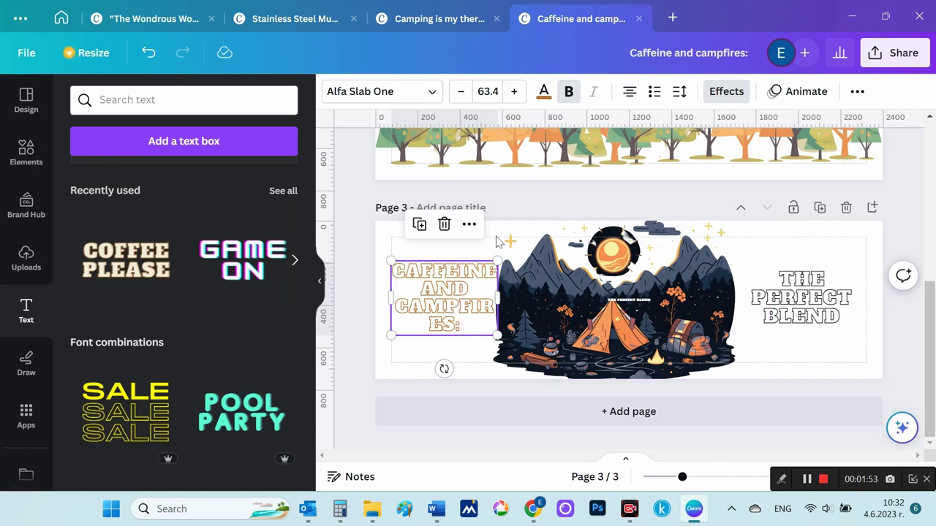
pyautogui.click(543, 93)
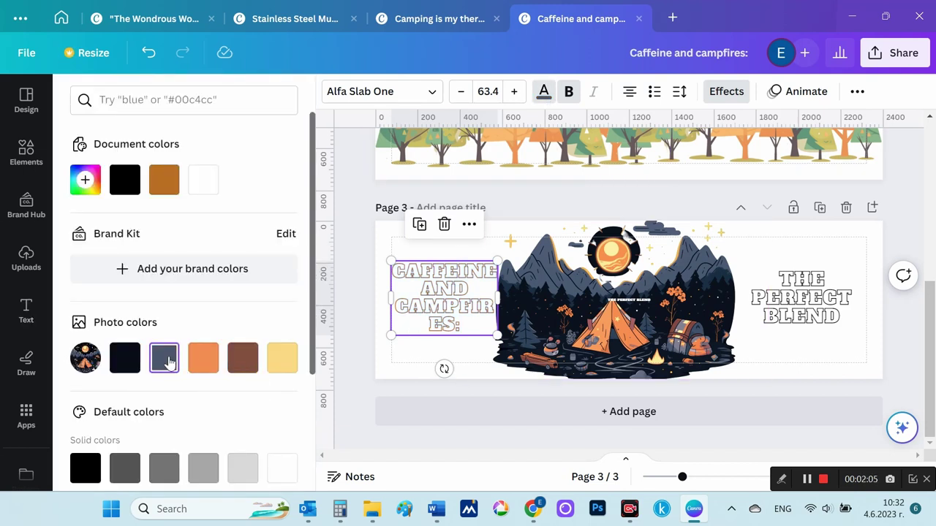
# Step: Apply the Lift text effect to the CAFFEINE AND CAMPFIRES heading
pyautogui.click(830, 311)
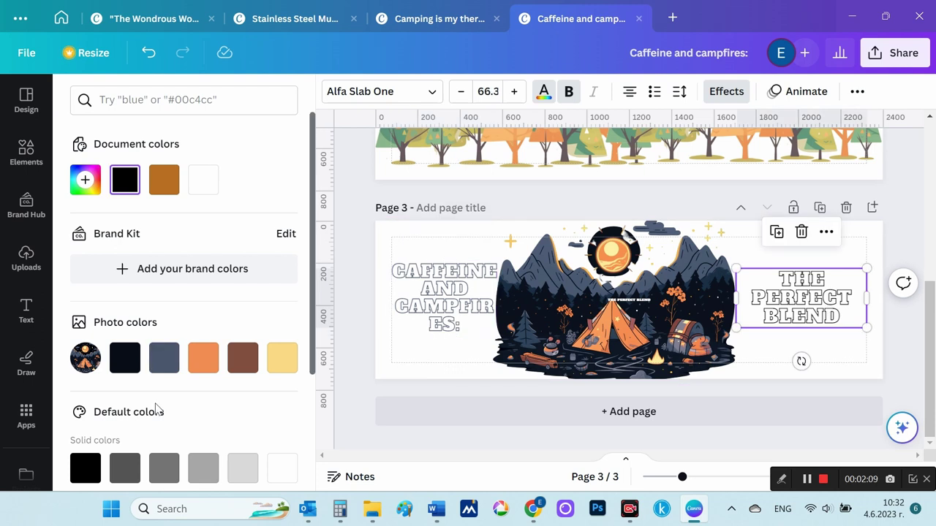
pyautogui.click(407, 331)
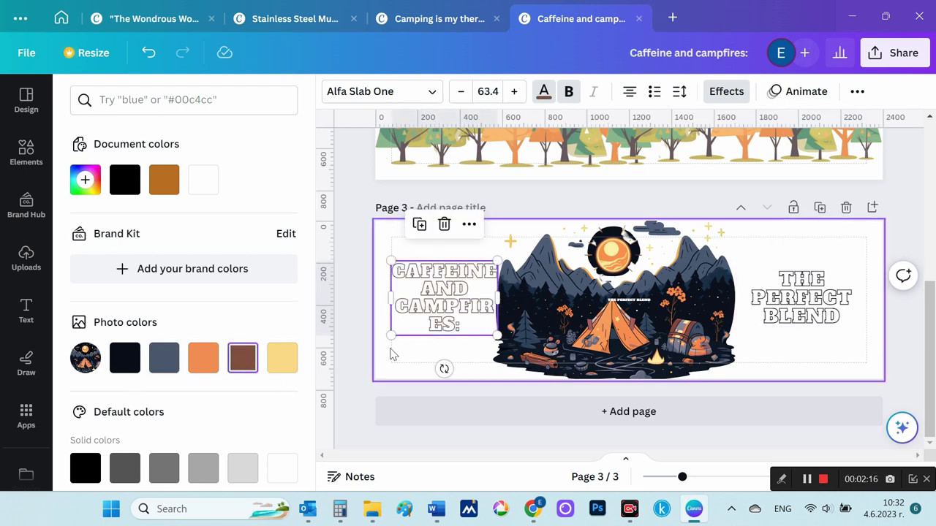
pyautogui.click(724, 94)
pyautogui.scroll(-3, 236, 414)
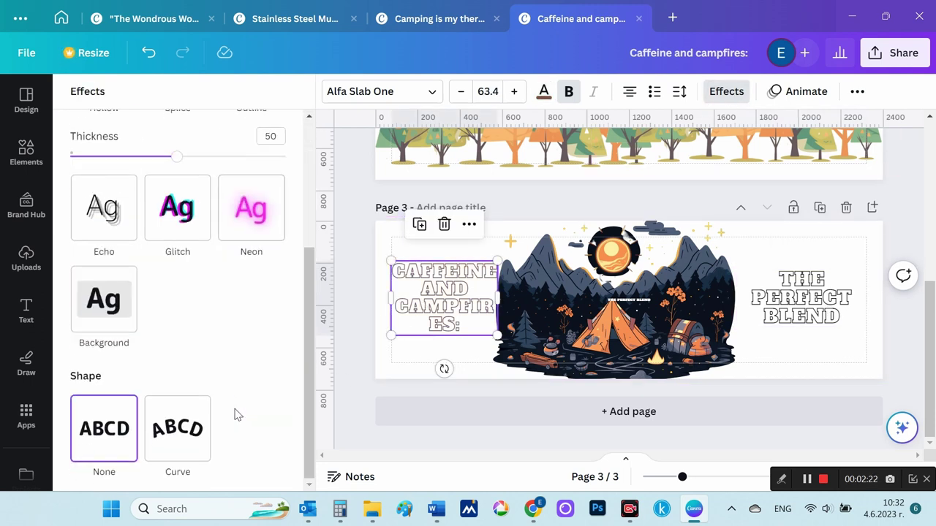
pyautogui.scroll(3, 231, 350)
pyautogui.click(245, 187)
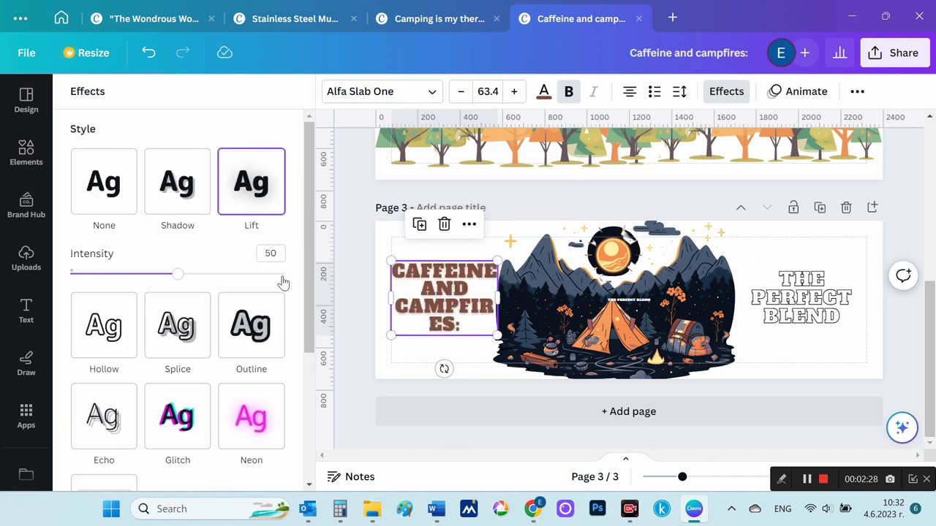
# Step: Give THE PERFECT BLEND the Lift effect and a slate grey text colour
pyautogui.click(803, 304)
pyautogui.click(276, 177)
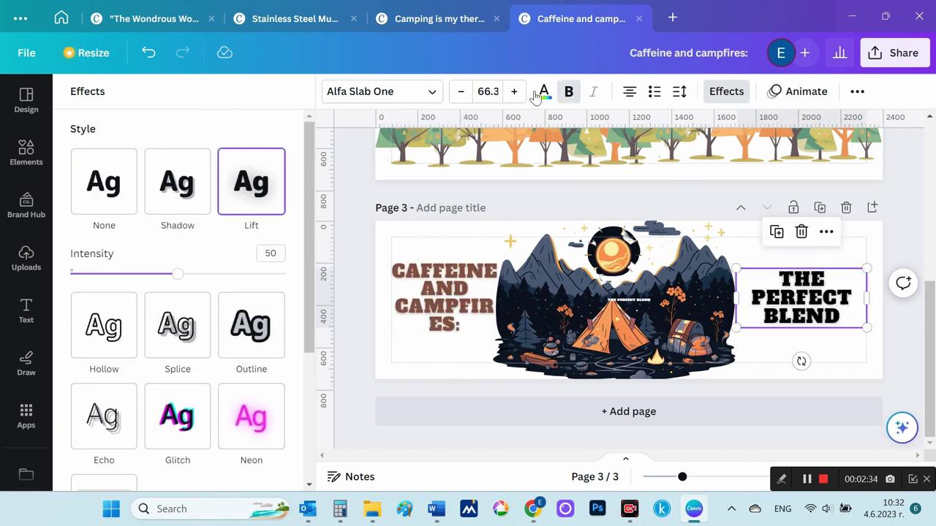
pyautogui.click(535, 91)
pyautogui.click(172, 361)
pyautogui.click(845, 354)
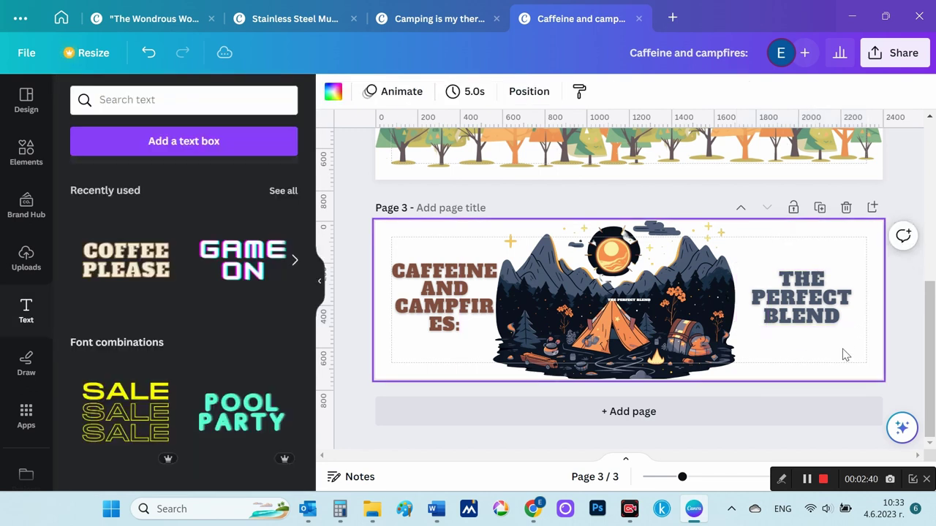
# Step: Nudge the camp illustration and THE PERFECT BLEND slightly to the right
pyautogui.moveTo(665, 316); pyautogui.dragTo(674, 316)
pyautogui.click(449, 307)
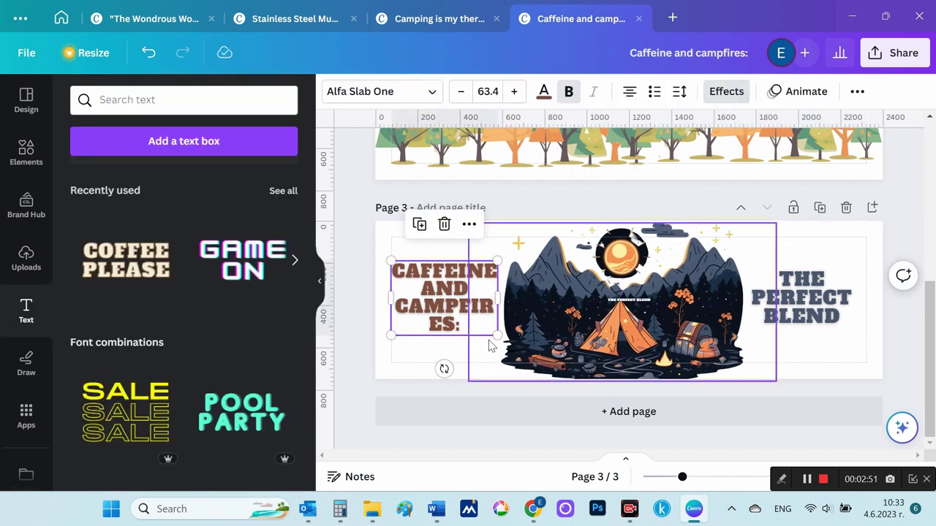
pyautogui.click(834, 311)
pyautogui.moveTo(829, 307); pyautogui.dragTo(834, 307)
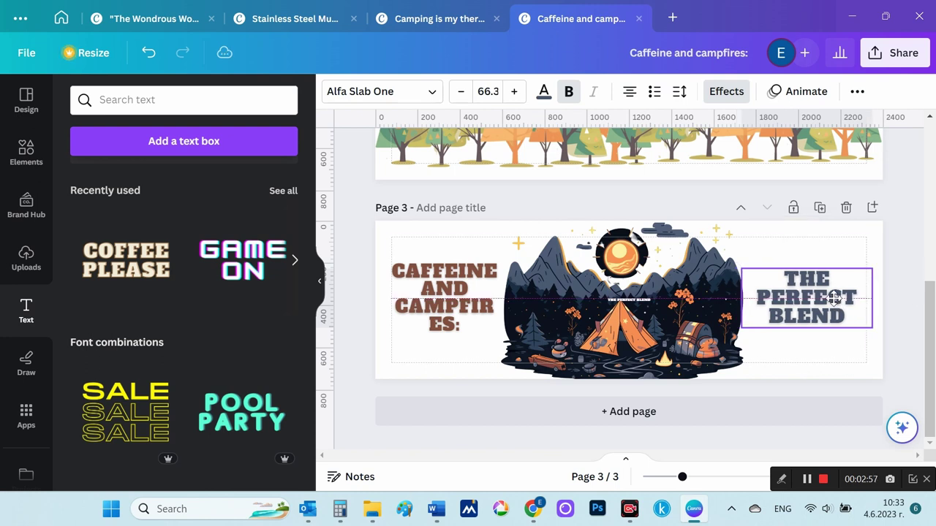
pyautogui.click(712, 365)
# Step: Shrink both headings, THE PERFECT BLEND to 55.3, and drop the heading's trailing colon
pyautogui.press('Tab')
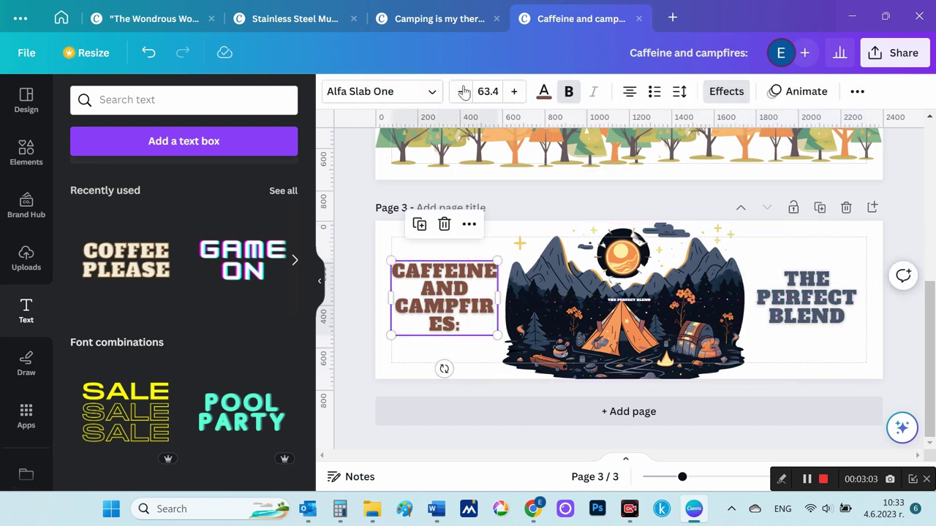
pyautogui.click(463, 91)
pyautogui.click(463, 90)
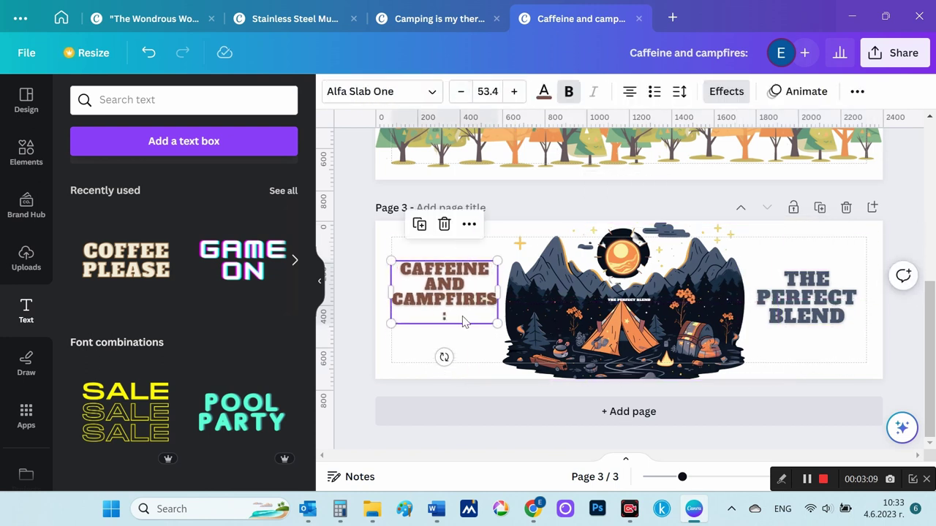
pyautogui.press('BackSpace')
pyautogui.click(807, 327)
pyautogui.click(462, 92)
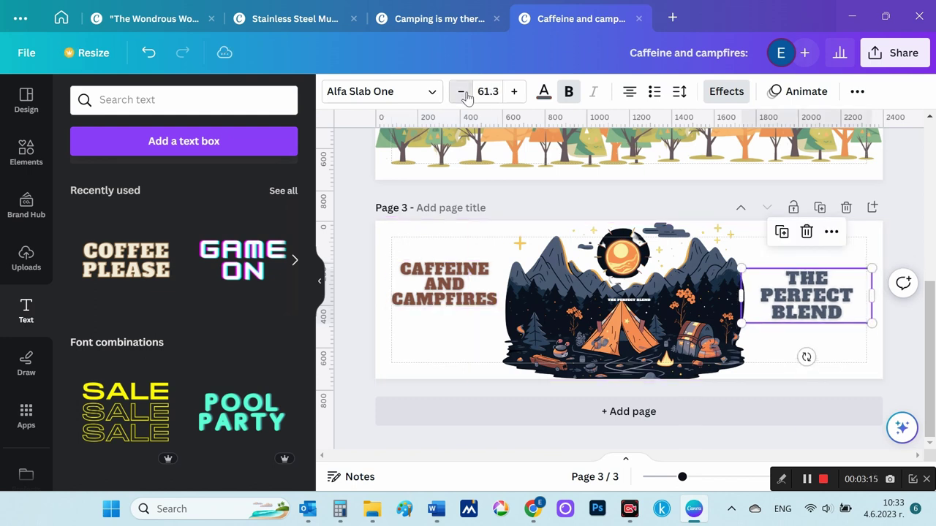
pyautogui.click(463, 92)
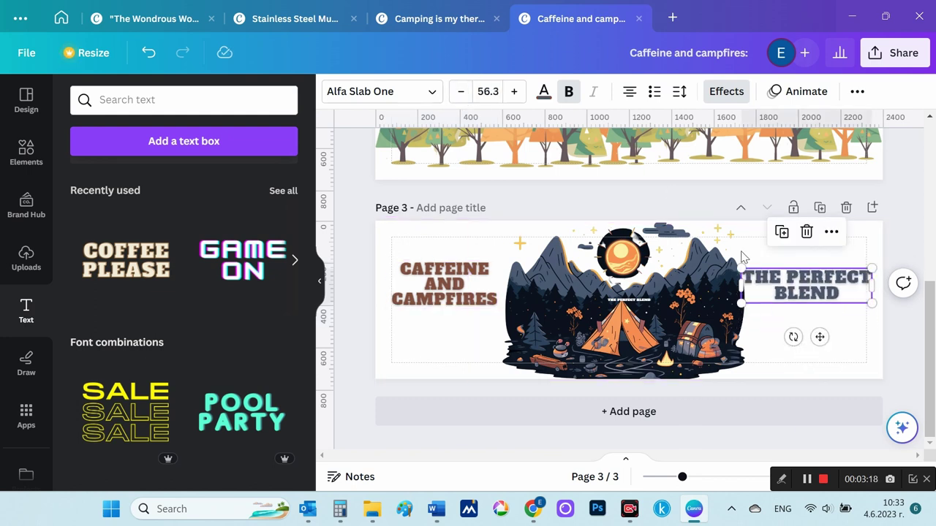
pyautogui.click(462, 92)
# Step: Increase the line spacing of THE PERFECT BLEND and CAFFEINE AND CAMPFIRES
pyautogui.doubleClick(785, 271)
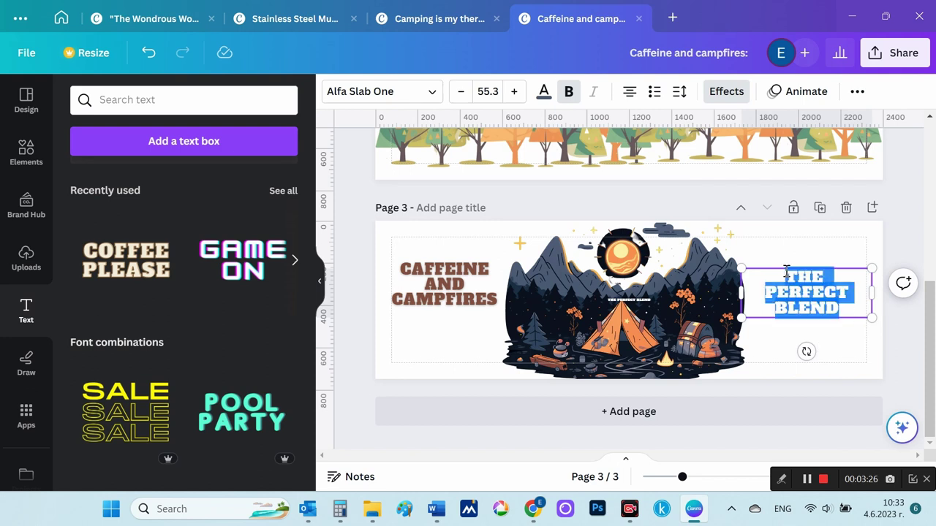
pyautogui.click(679, 90)
pyautogui.moveTo(737, 197); pyautogui.dragTo(777, 201)
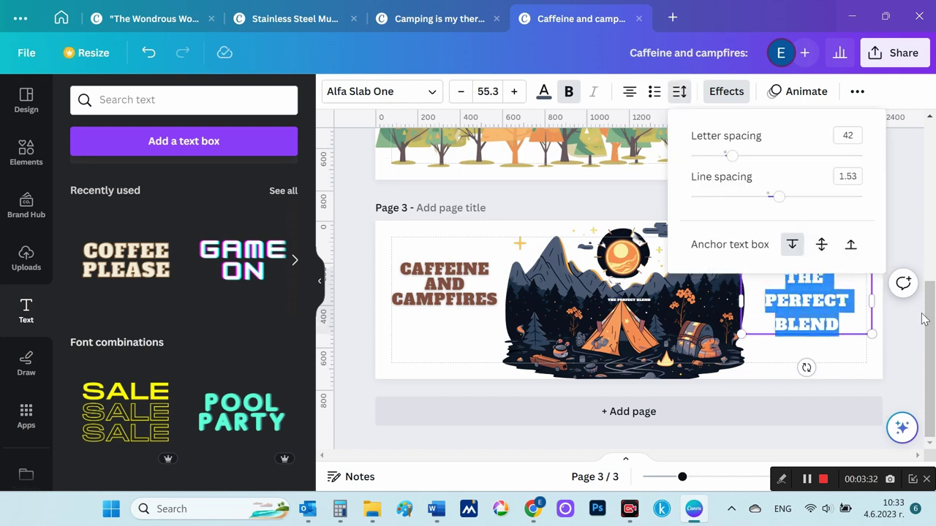
pyautogui.press('Escape')
pyautogui.press('Escape')
pyautogui.click(445, 284)
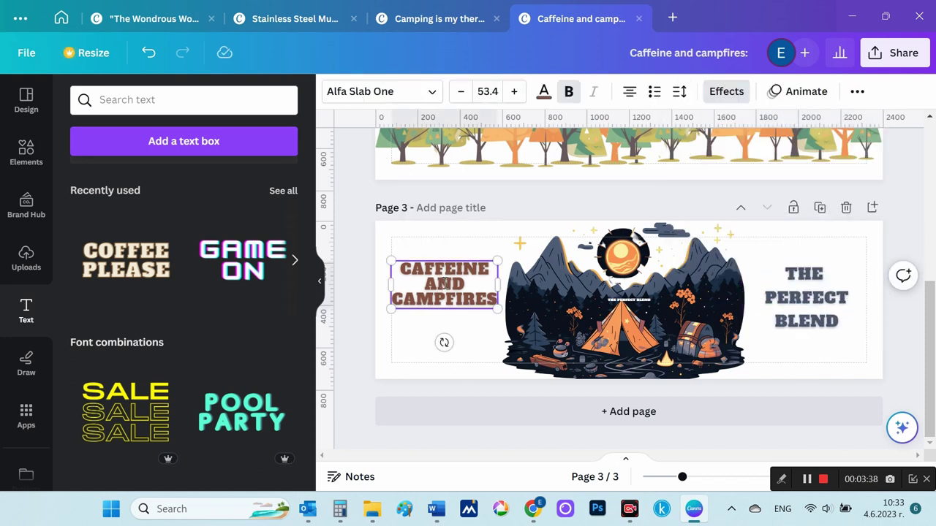
pyautogui.doubleClick(445, 284)
pyautogui.click(679, 91)
pyautogui.moveTo(734, 196); pyautogui.dragTo(776, 207)
# Step: Set THE PERFECT BLEND to letter spacing 42 and line spacing 1.5
pyautogui.click(824, 313)
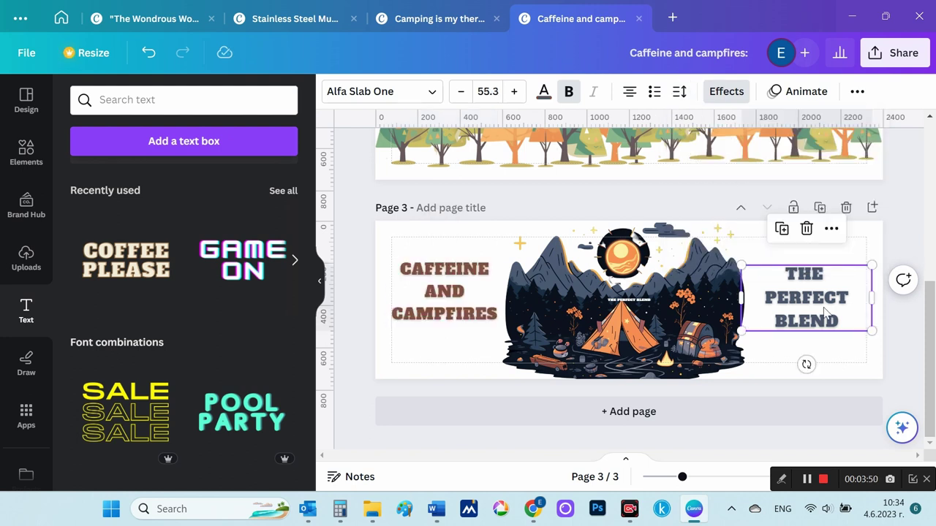
pyautogui.doubleClick(825, 309)
pyautogui.click(679, 90)
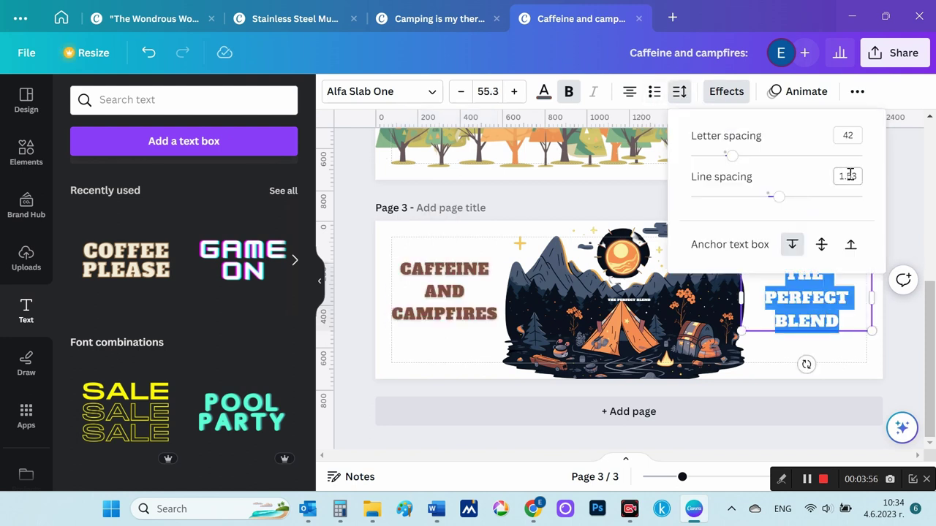
pyautogui.click(859, 177)
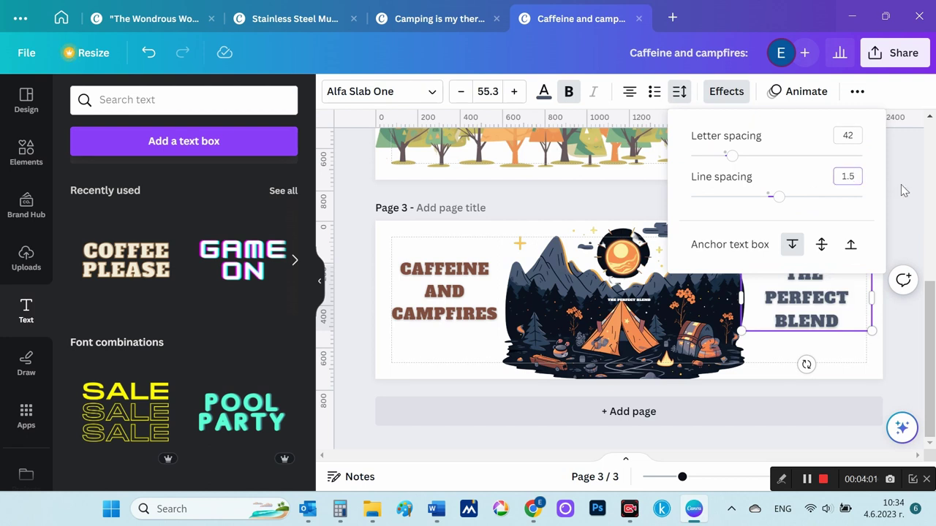
pyautogui.click(439, 292)
# Step: Nudge the camping illustration slightly to the right on page 3
pyautogui.click(930, 238)
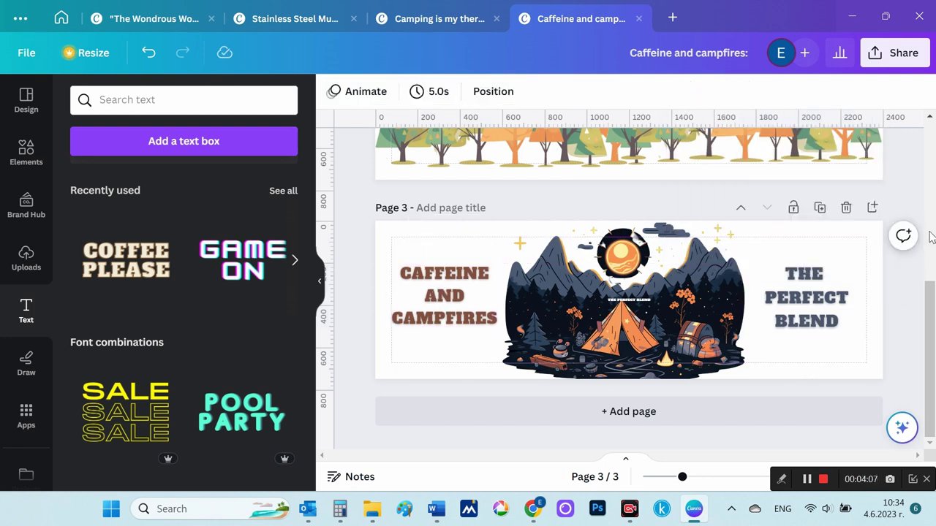
pyautogui.click(444, 322)
pyautogui.click(512, 321)
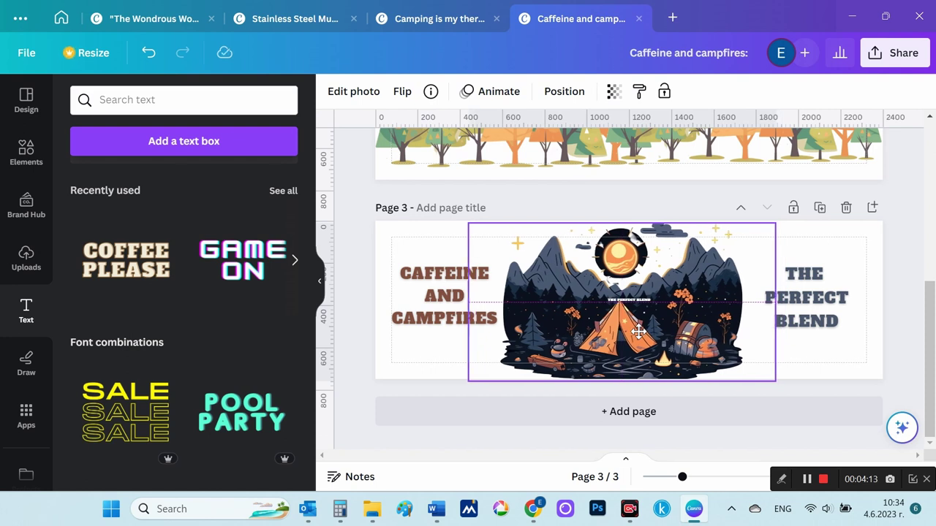
pyautogui.click(918, 186)
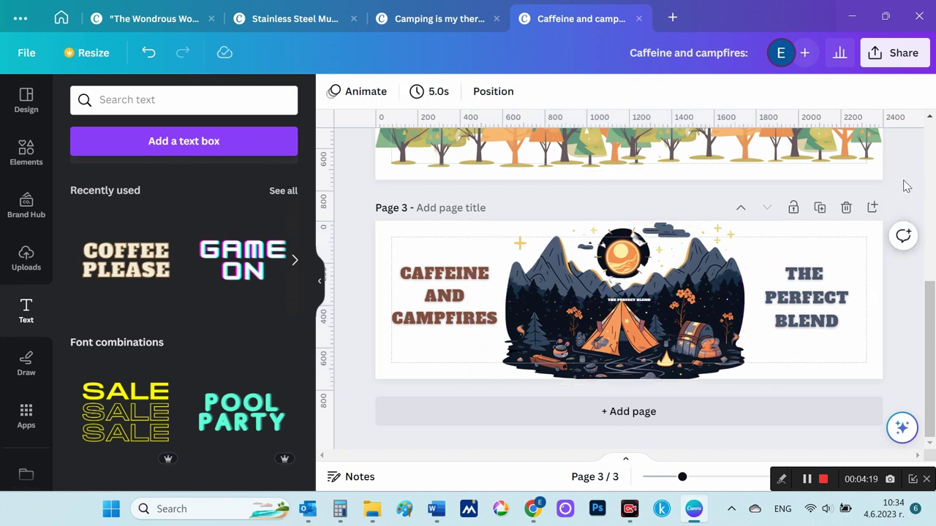
pyautogui.moveTo(747, 328); pyautogui.dragTo(752, 328)
# Step: Search the text styles for 'retro'
pyautogui.click(902, 195)
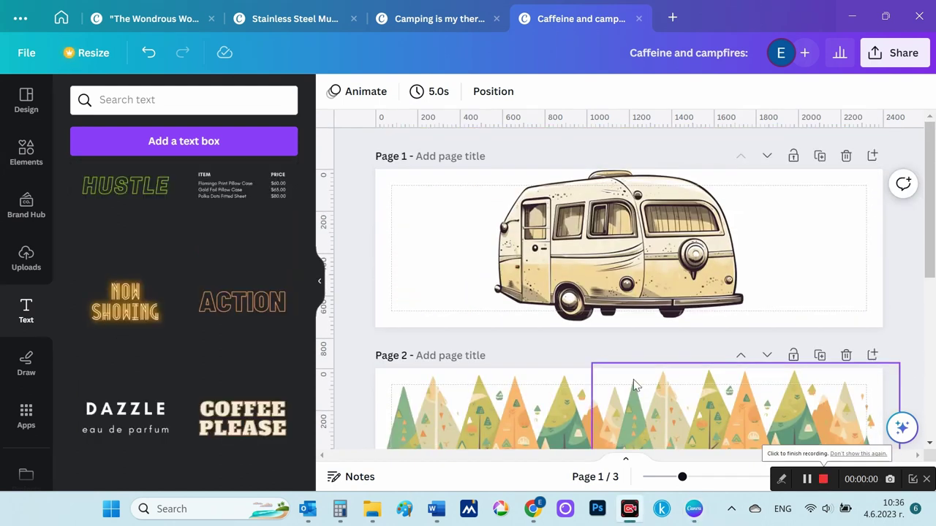
pyautogui.scroll(-2, 156, 278)
pyautogui.click(175, 99)
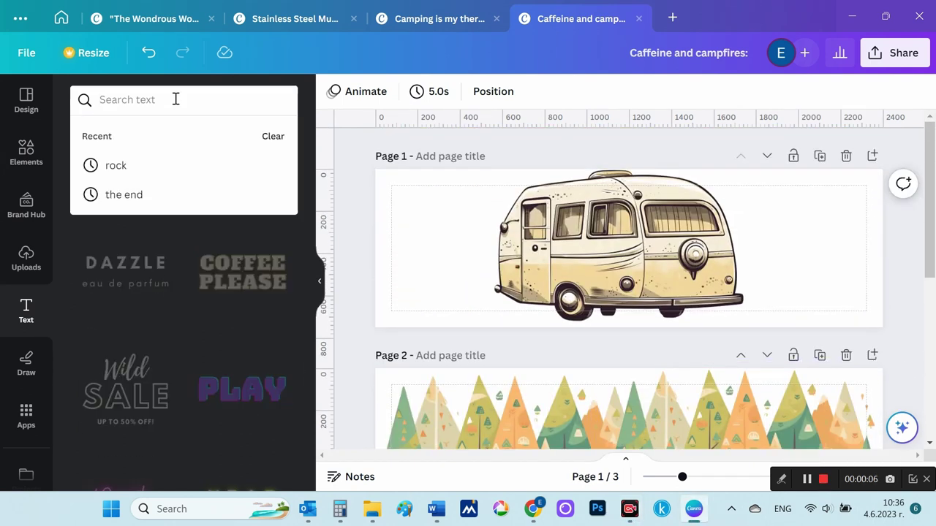
pyautogui.write('retro')
pyautogui.press('Return')
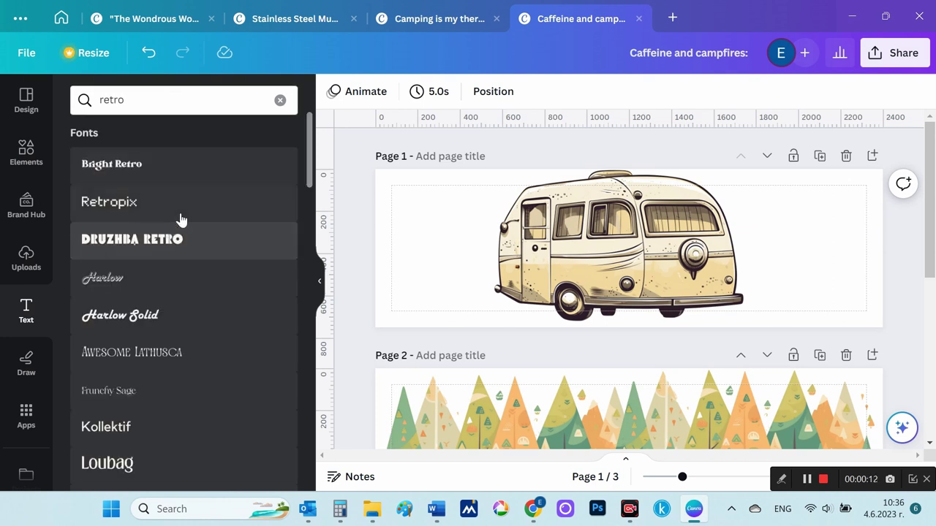
# Step: Add a Retropix sample text at size 66 to page 1's upper-left beside the camper
pyautogui.scroll(-2, 182, 220)
pyautogui.scroll(-1, 194, 226)
pyautogui.scroll(3, 230, 278)
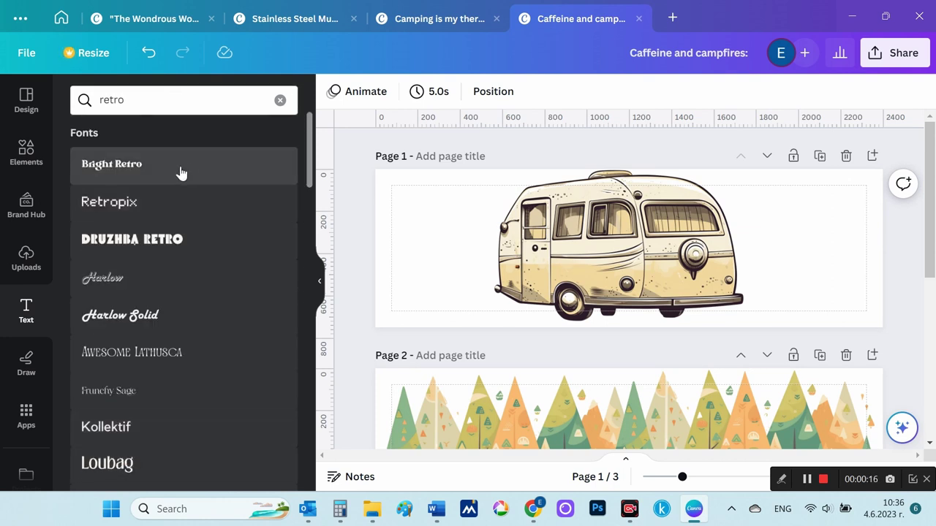
pyautogui.click(155, 208)
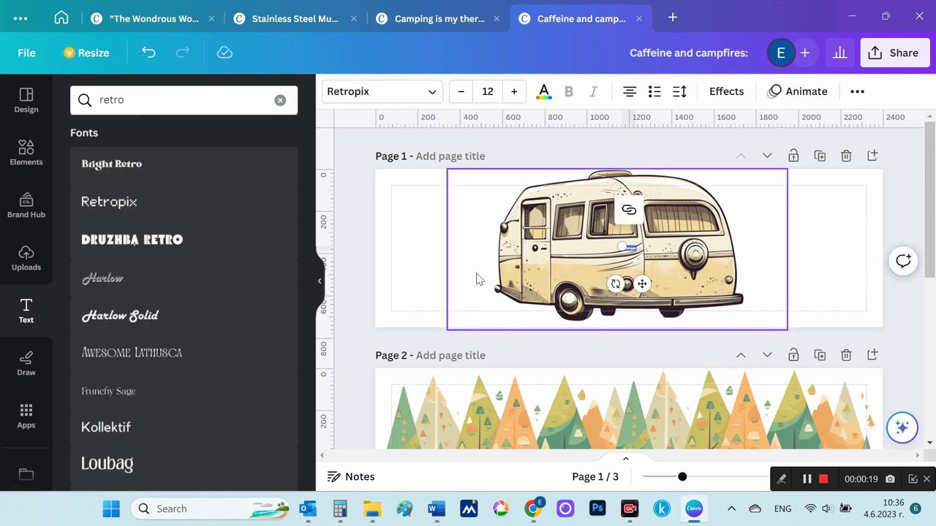
pyautogui.click(514, 92)
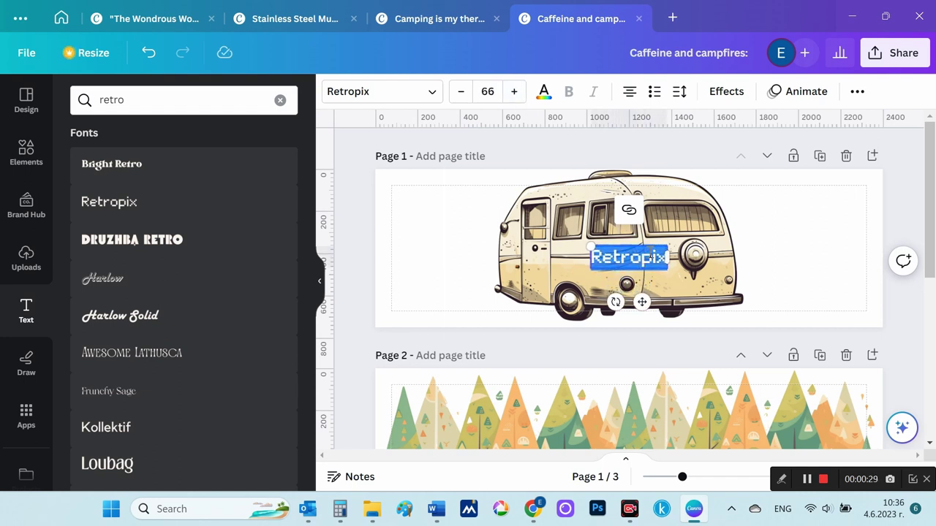
pyautogui.moveTo(649, 247); pyautogui.dragTo(460, 203)
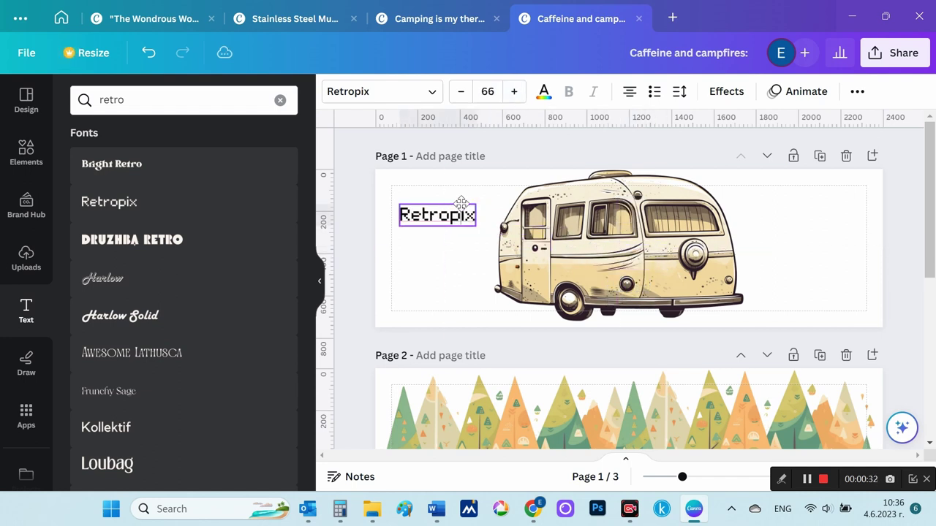
pyautogui.click(439, 285)
# Step: Scroll down through the text styles list to browse more templates
pyautogui.scroll(-4, 188, 372)
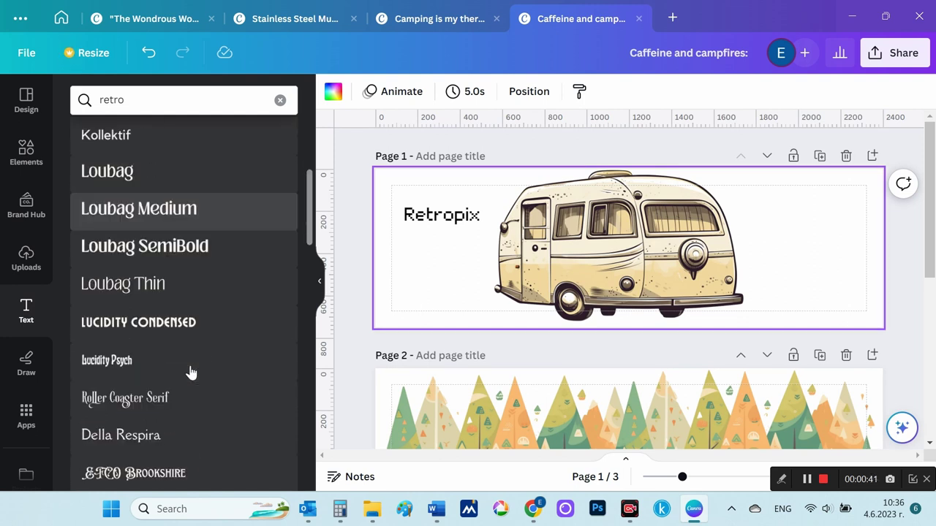
pyautogui.scroll(-2, 190, 372)
pyautogui.scroll(-1, 218, 374)
pyautogui.scroll(-4, 218, 374)
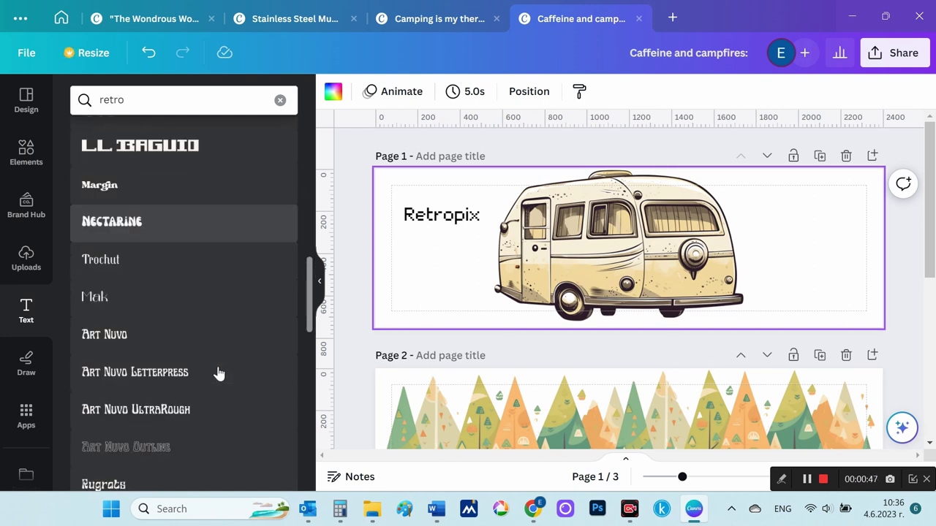
pyautogui.scroll(-2, 218, 375)
pyautogui.scroll(-2, 219, 374)
pyautogui.scroll(-2, 266, 160)
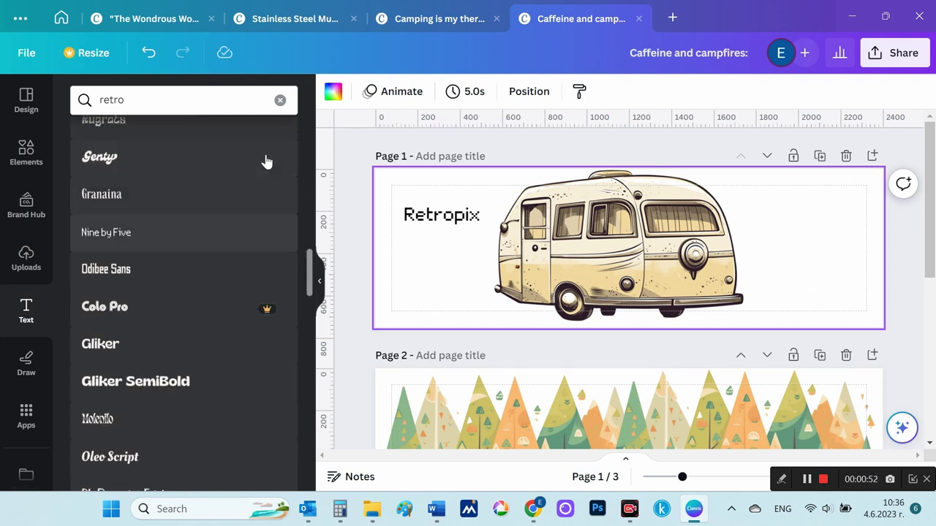
pyautogui.press('Escape')
pyautogui.scroll(-4, 228, 329)
pyautogui.scroll(-4, 224, 334)
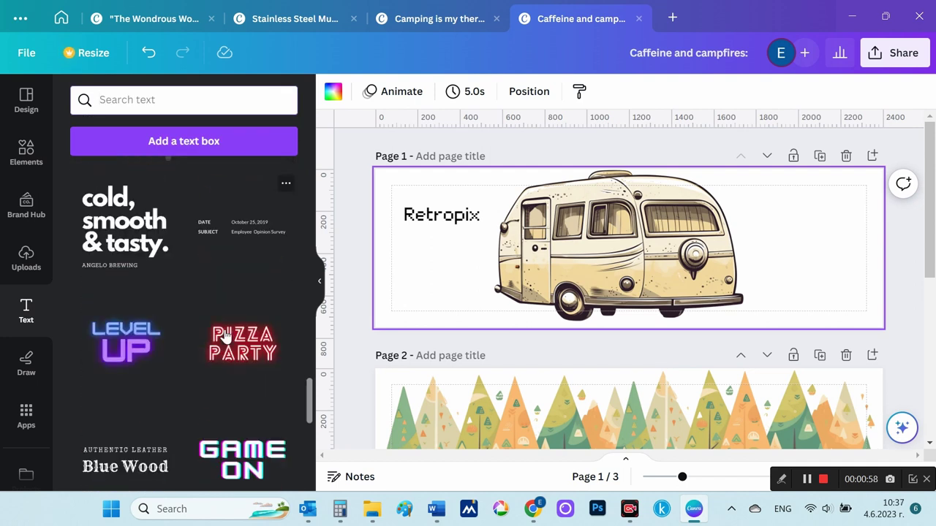
pyautogui.scroll(-4, 224, 335)
pyautogui.scroll(-4, 225, 335)
pyautogui.scroll(-2, 224, 335)
pyautogui.scroll(-4, 225, 335)
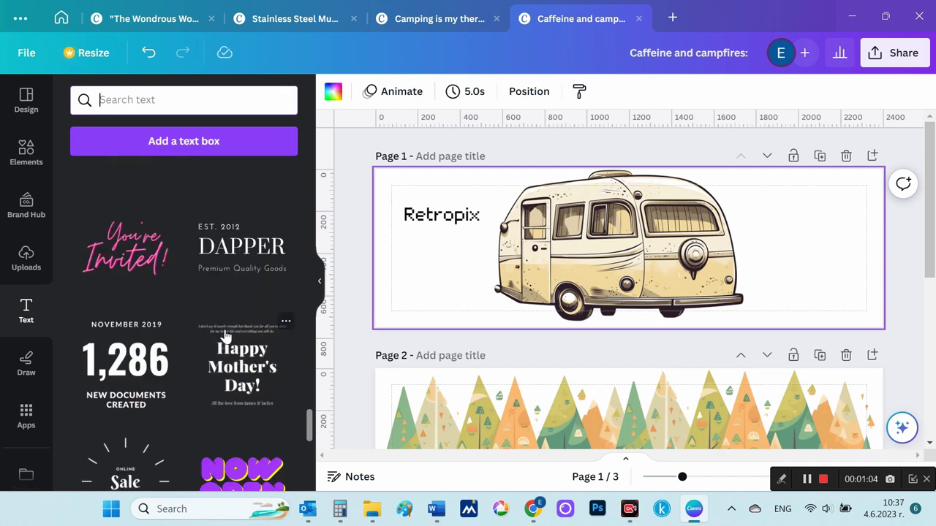
pyautogui.scroll(-4, 225, 335)
# Step: Add the 'welcome little one!' template right of the camper, deleting its subtitle and the Retropix sample
pyautogui.click(125, 307)
pyautogui.moveTo(660, 292); pyautogui.dragTo(833, 286)
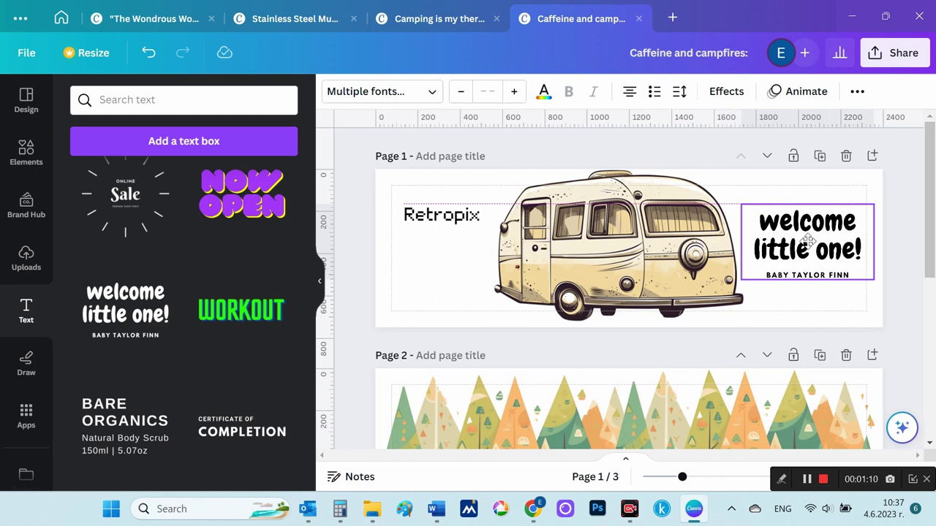
pyautogui.click(826, 276)
pyautogui.press('Delete')
pyautogui.press('Tab')
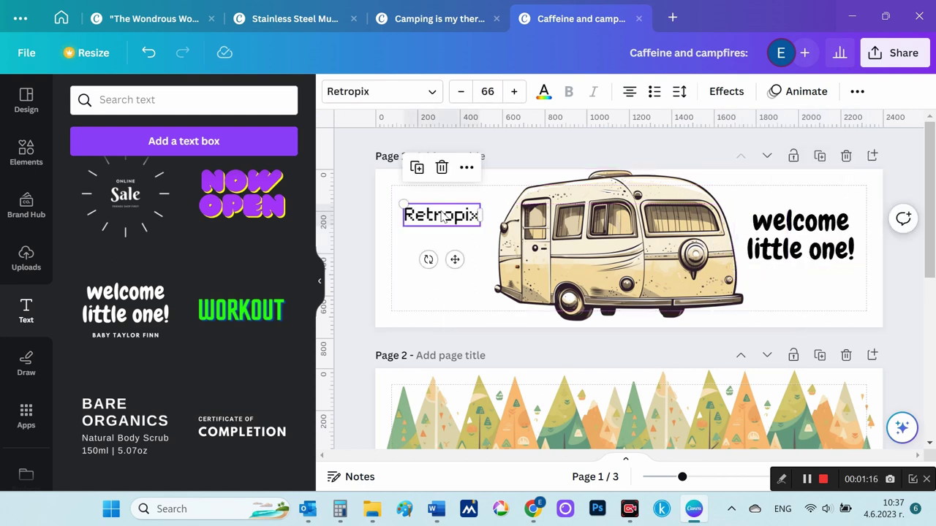
pyautogui.press('Delete')
# Step: Replace the template wording with the slogan, then cut 'Coffee, nature' out of it
pyautogui.click(839, 234)
pyautogui.hotkey('ctrl', 'a')
pyautogui.write('Coffee, nature, and good vibes')
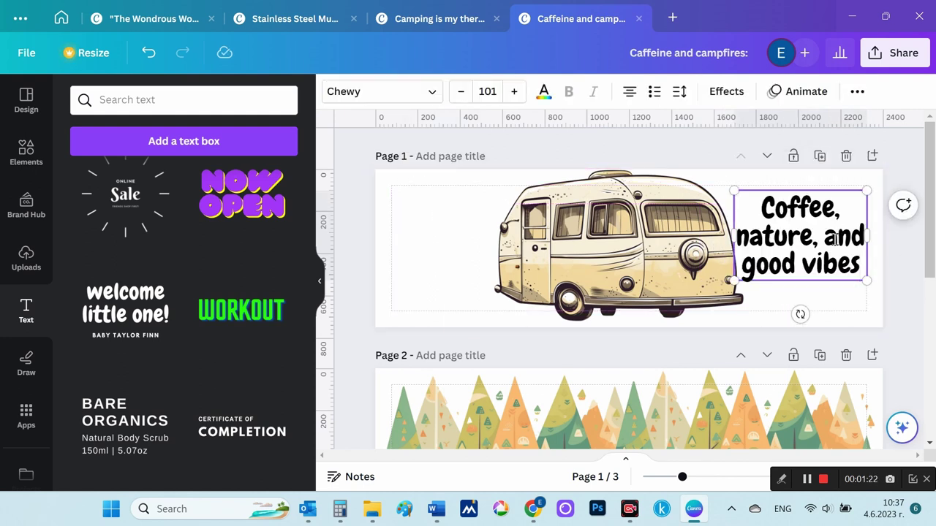
pyautogui.click(890, 282)
pyautogui.click(801, 236)
pyautogui.moveTo(738, 208); pyautogui.dragTo(819, 236)
pyautogui.hotkey('ctrl', 'c')
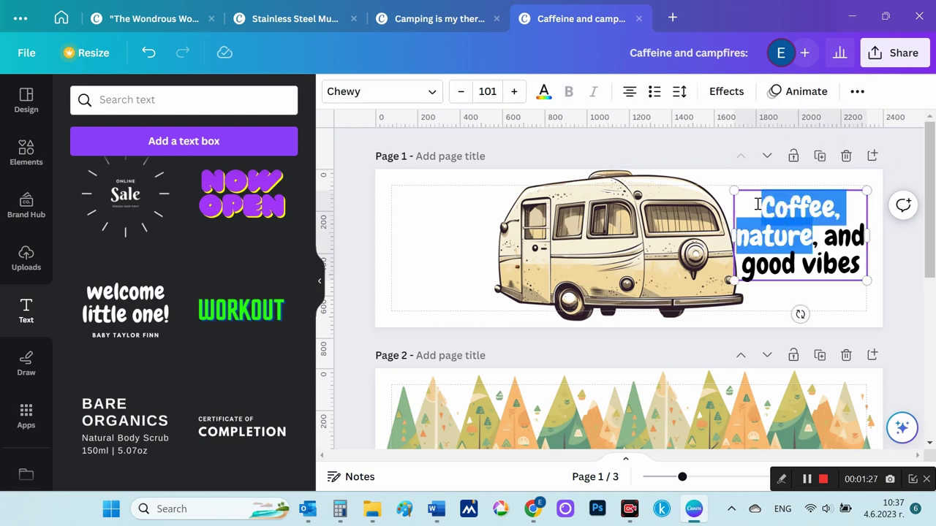
pyautogui.press('BackSpace')
pyautogui.write('COFFEE, NATURE')
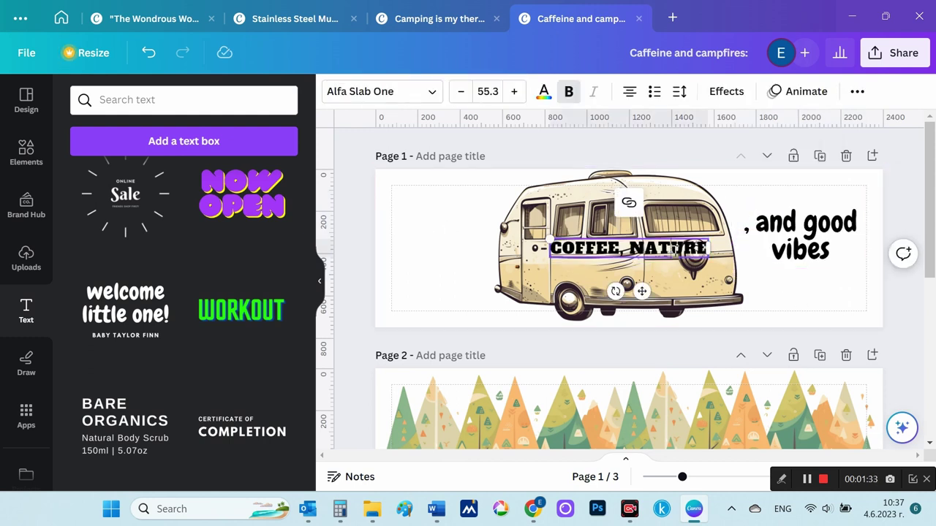
pyautogui.press('Delete')
# Step: Place a second template left of the camper and fill it with 'Coffee, nature'
pyautogui.click(432, 292)
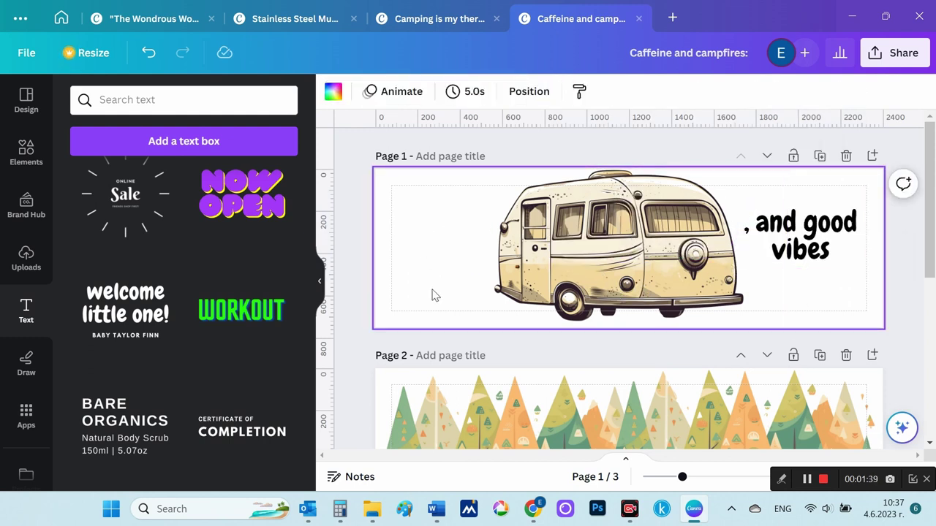
pyautogui.moveTo(125, 307)
pyautogui.mouseDown()
pyautogui.moveTo(640, 240)
pyautogui.moveTo(451, 241)
pyautogui.mouseUp()
pyautogui.click(478, 282)
pyautogui.press('Delete')
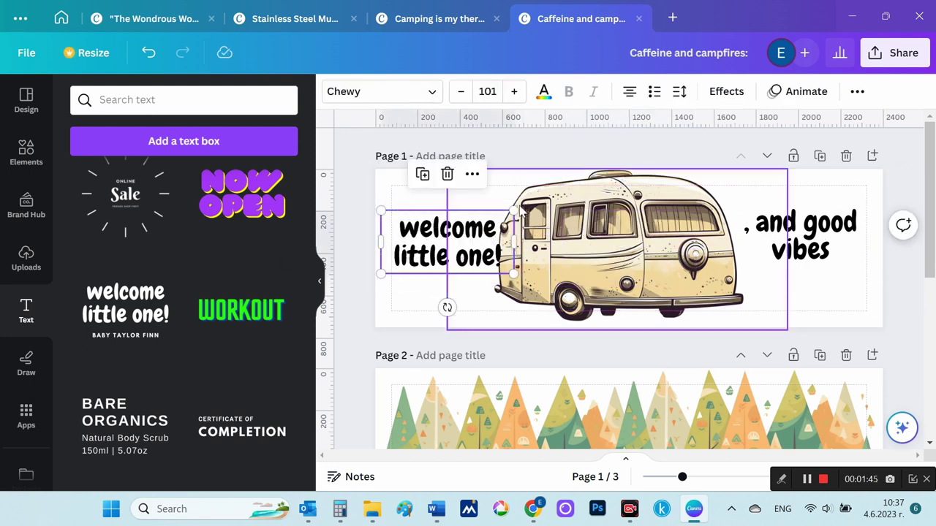
pyautogui.doubleClick(421, 229)
pyautogui.hotkey('ctrl', 'v')
# Step: Capitalise the right-hand text to read 'And good vibes'
pyautogui.click(784, 226)
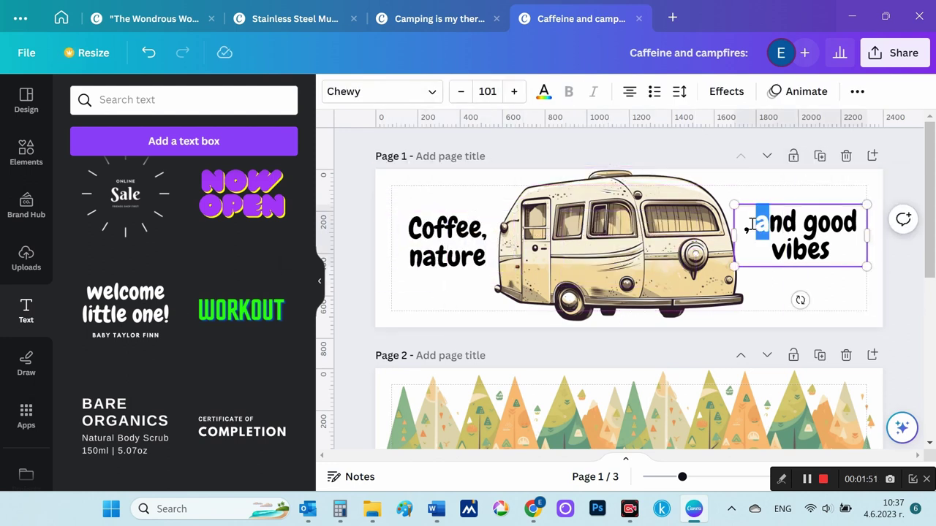
pyautogui.write('A')
pyautogui.click(869, 181)
pyautogui.click(446, 237)
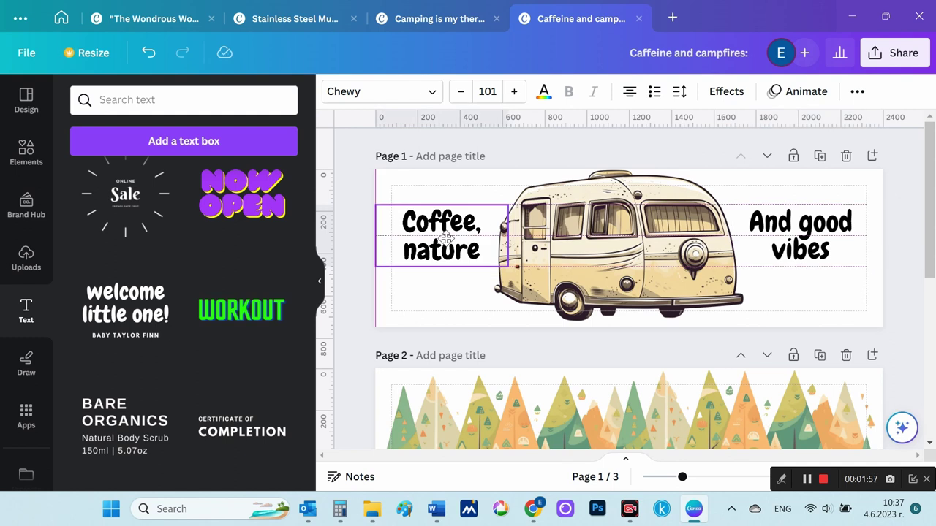
pyautogui.click(821, 238)
pyautogui.click(896, 300)
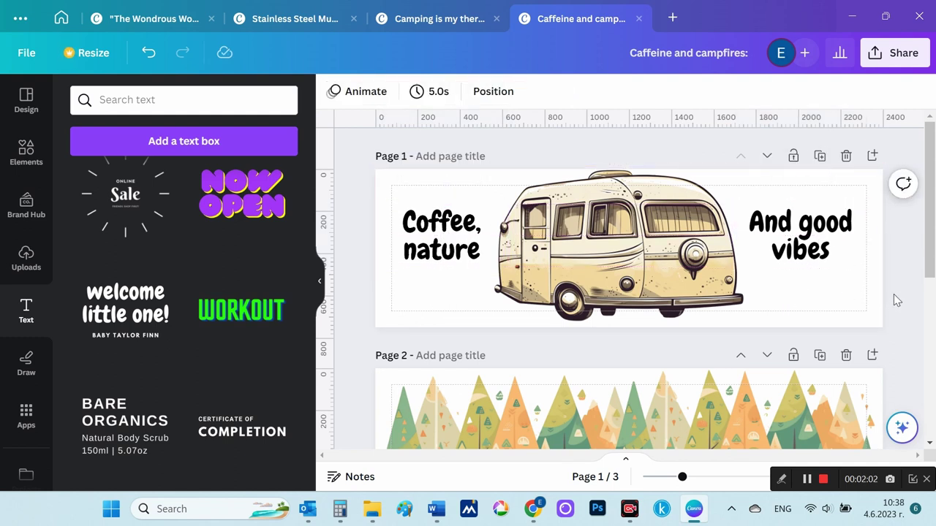
# Step: Recolour 'Coffee, nature' brown and 'And good vibes' golden tan (#AF9862)
pyautogui.click(409, 251)
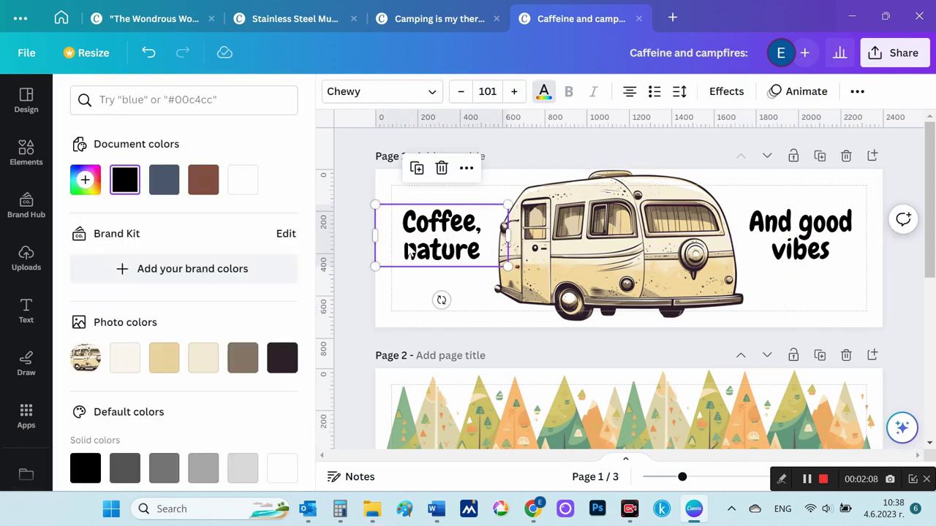
pyautogui.click(163, 358)
pyautogui.moveTo(182, 293)
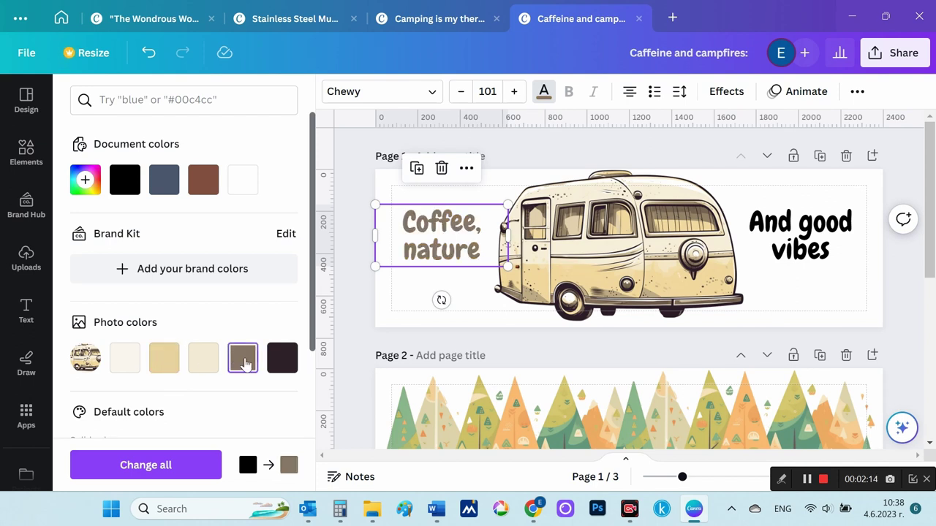
pyautogui.click(764, 261)
pyautogui.click(163, 358)
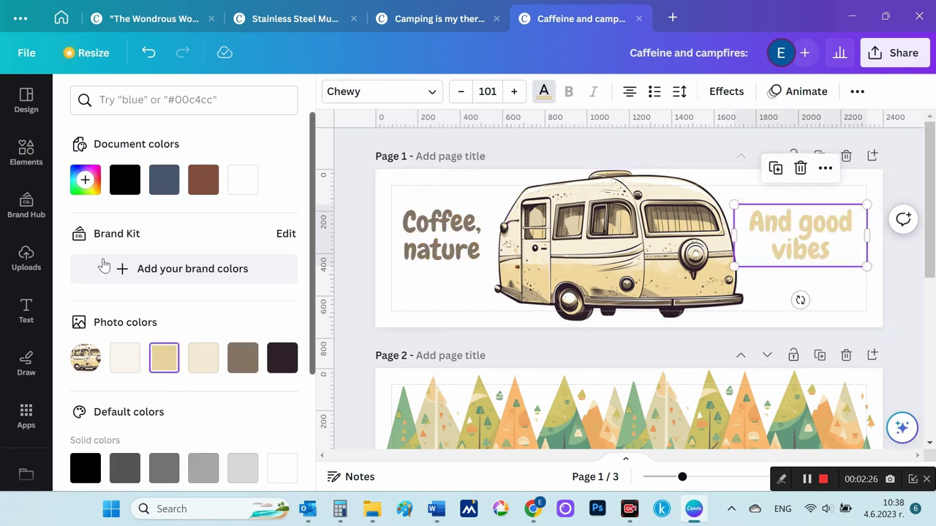
pyautogui.click(84, 185)
pyautogui.click(147, 232)
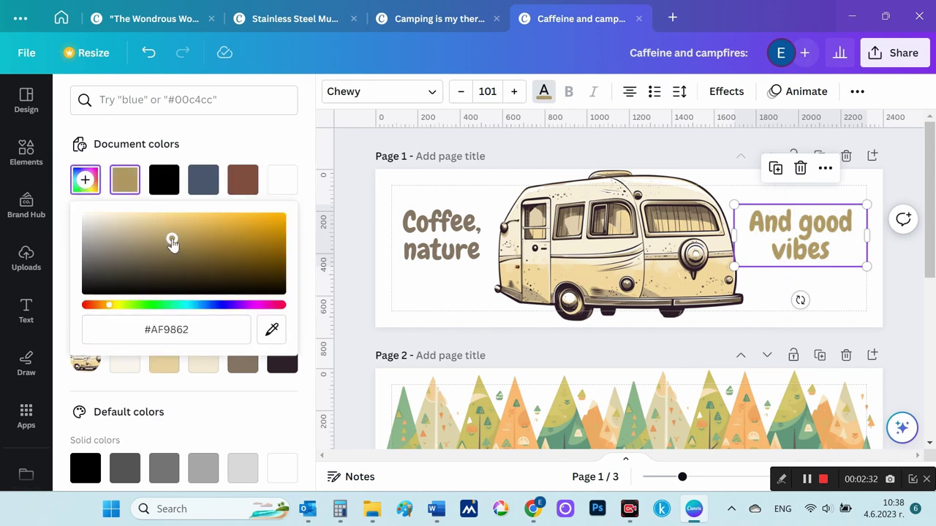
pyautogui.click(914, 300)
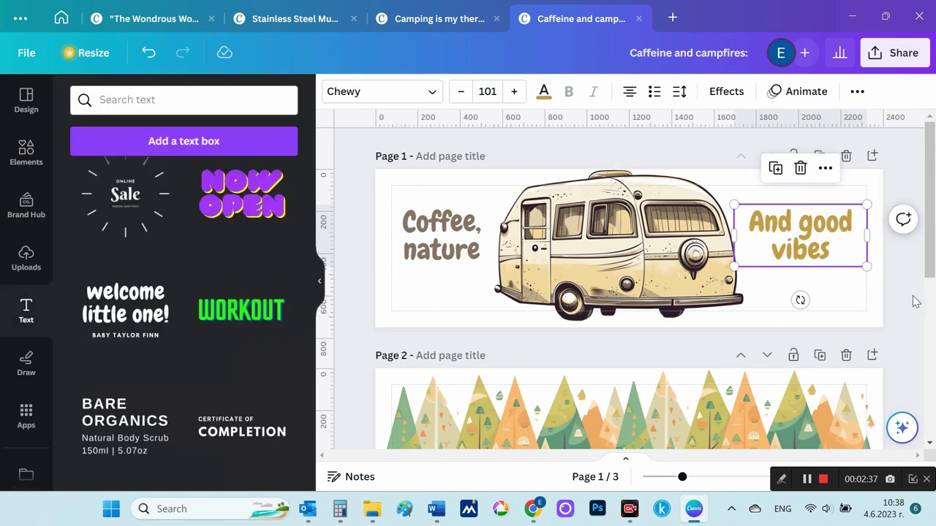
# Step: Enlarge the camper from opposite corners and reposition it between the two phrases
pyautogui.moveTo(631, 265); pyautogui.dragTo(593, 261)
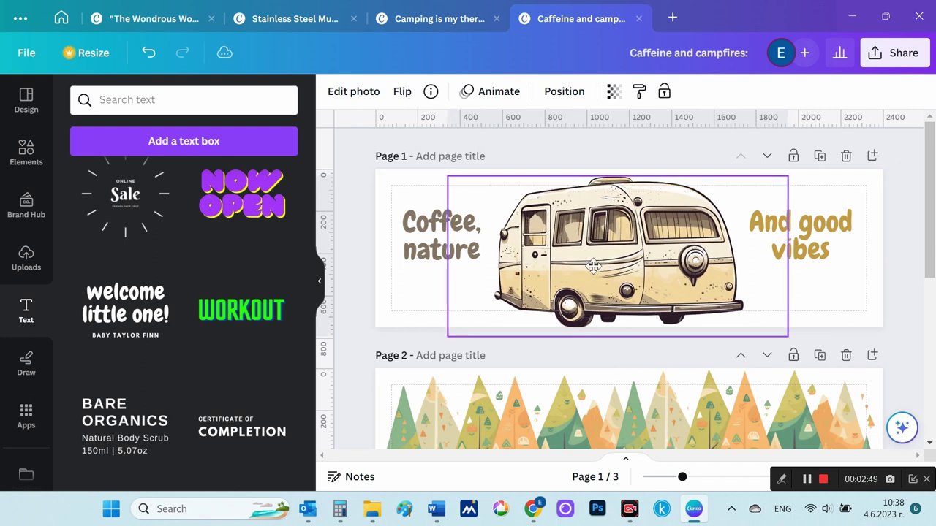
pyautogui.moveTo(445, 173); pyautogui.dragTo(432, 167)
pyautogui.moveTo(788, 335); pyautogui.dragTo(799, 343)
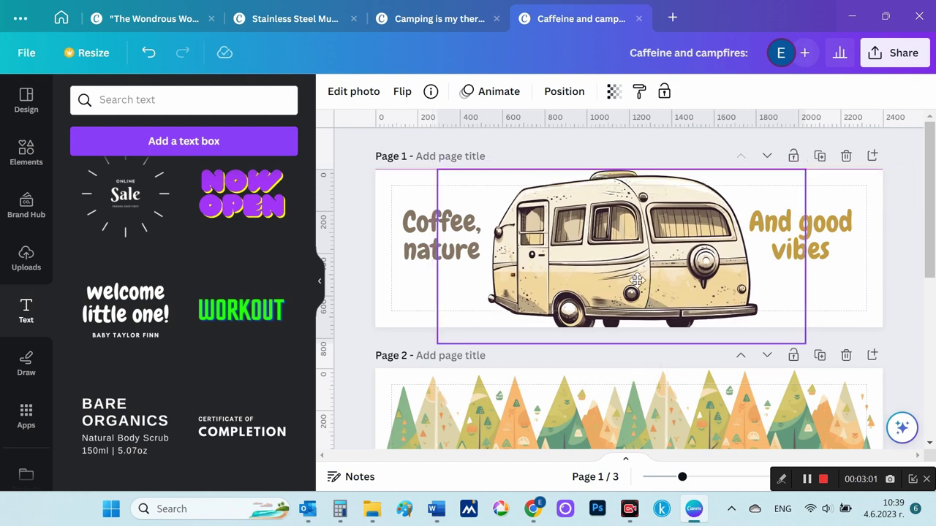
pyautogui.click(919, 327)
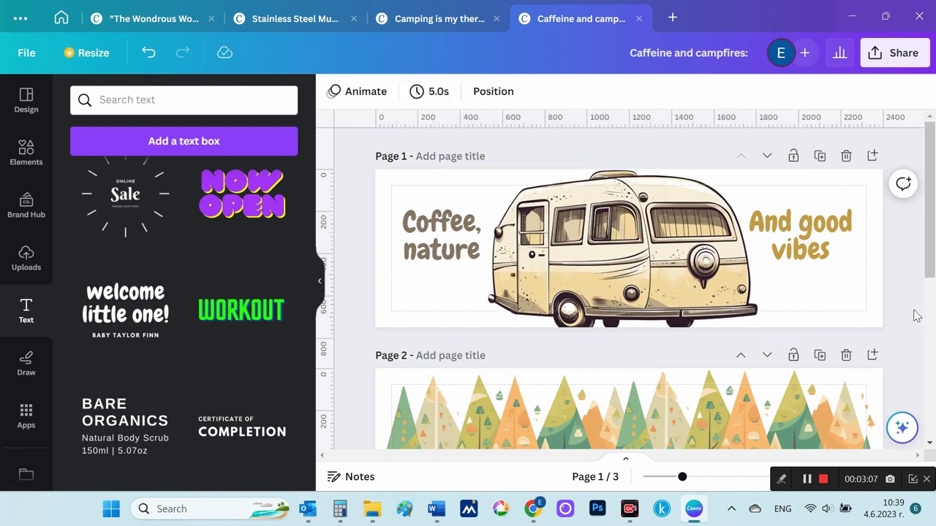
# Step: Add page 4 with the tents illustration at top-left, enlarged to full page height
pyautogui.scroll(-2, 917, 316)
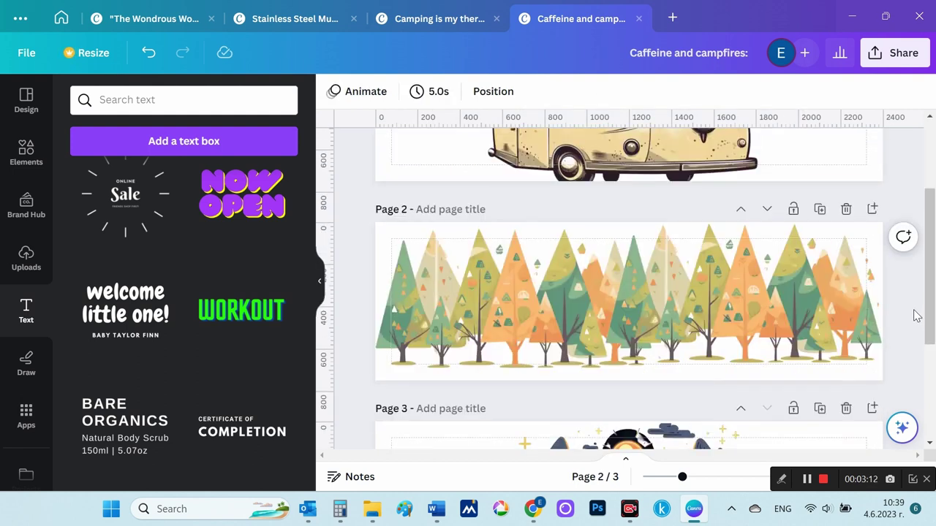
pyautogui.scroll(-3, 916, 316)
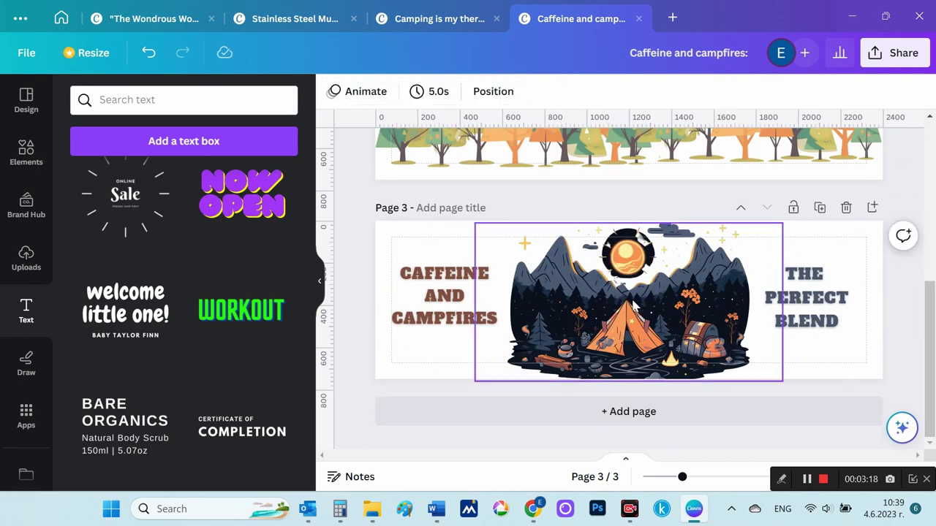
pyautogui.scroll(5, 912, 300)
pyautogui.scroll(-5, 912, 300)
pyautogui.click(621, 409)
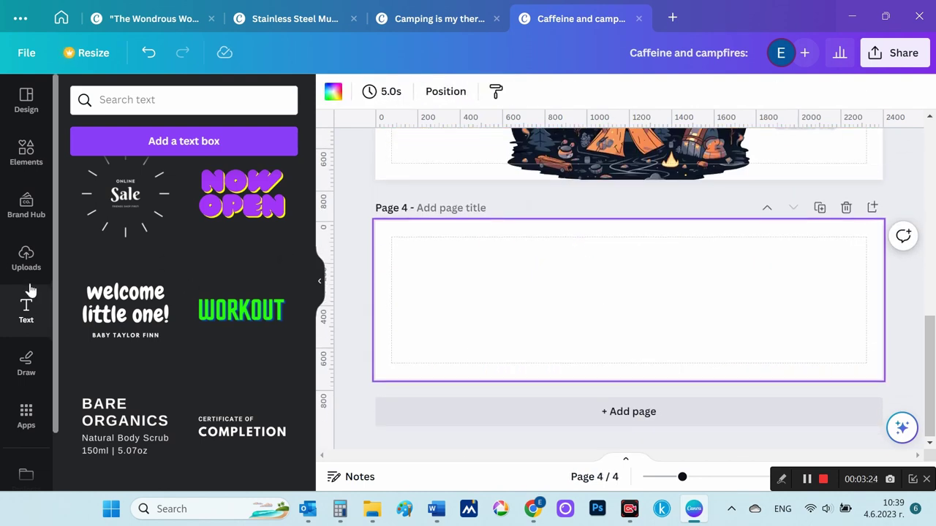
pyautogui.click(26, 257)
pyautogui.click(228, 302)
pyautogui.moveTo(629, 299); pyautogui.dragTo(470, 268)
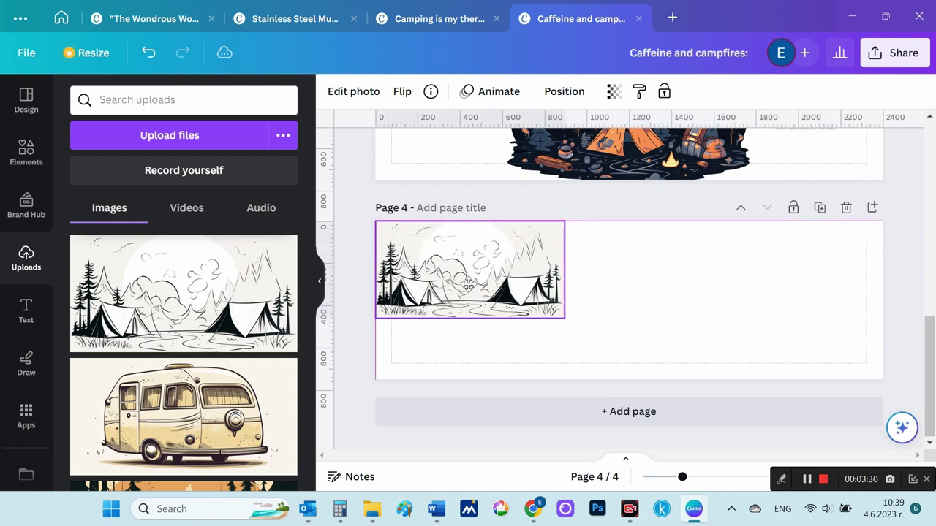
pyautogui.moveTo(564, 317); pyautogui.dragTo(671, 412)
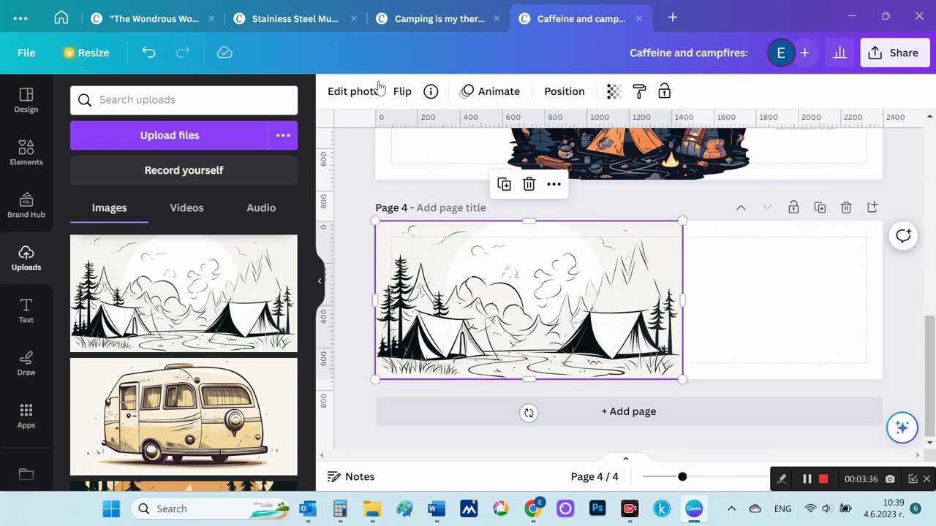
pyautogui.click(354, 91)
pyautogui.click(759, 290)
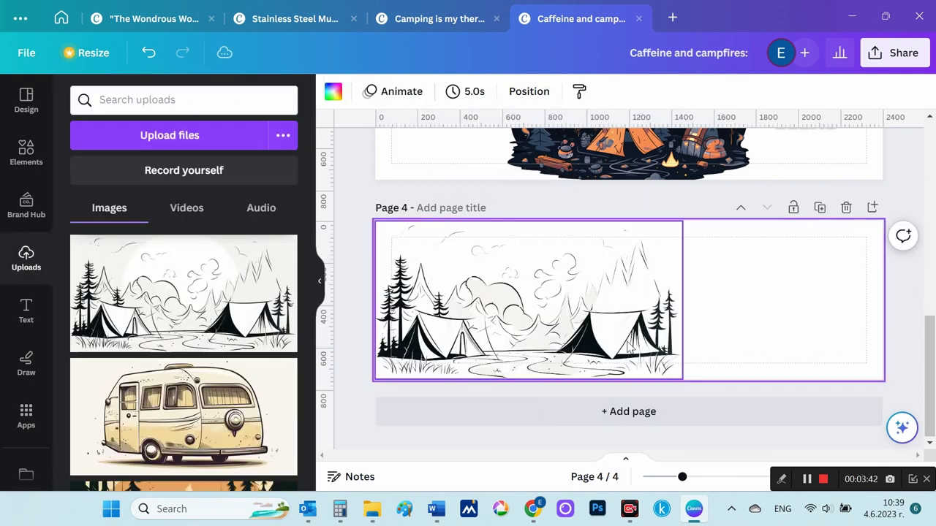
# Step: Add a second tents copy on the right, sized and aligned to match the first
pyautogui.click(182, 293)
pyautogui.moveTo(603, 338)
pyautogui.mouseDown()
pyautogui.moveTo(922, 344)
pyautogui.moveTo(909, 342)
pyautogui.moveTo(887, 369)
pyautogui.mouseUp()
pyautogui.click(900, 400)
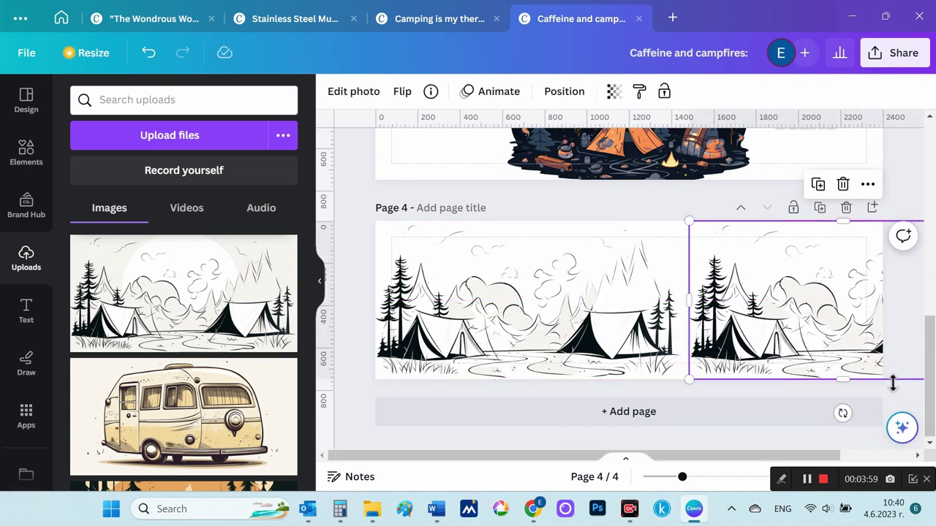
pyautogui.moveTo(687, 375); pyautogui.dragTo(672, 389)
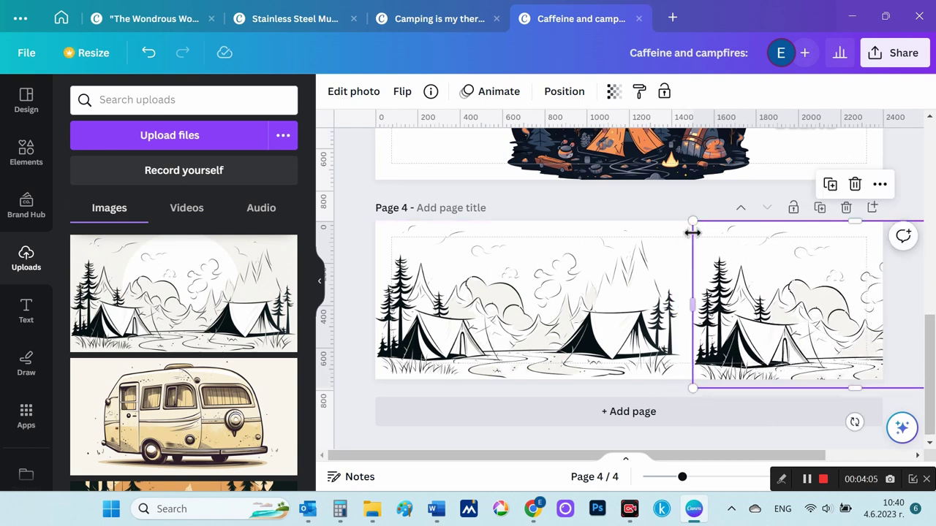
pyautogui.click(685, 225)
pyautogui.moveTo(688, 225); pyautogui.dragTo(673, 211)
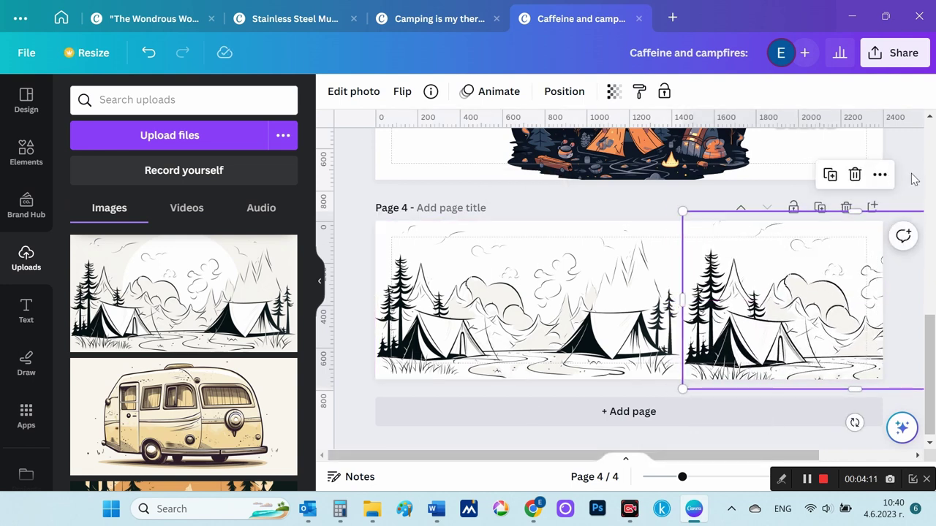
pyautogui.click(912, 273)
# Step: Put the lake-and-boats illustration on a new Page 5, enlarged to the page height
pyautogui.scroll(-3, 179, 314)
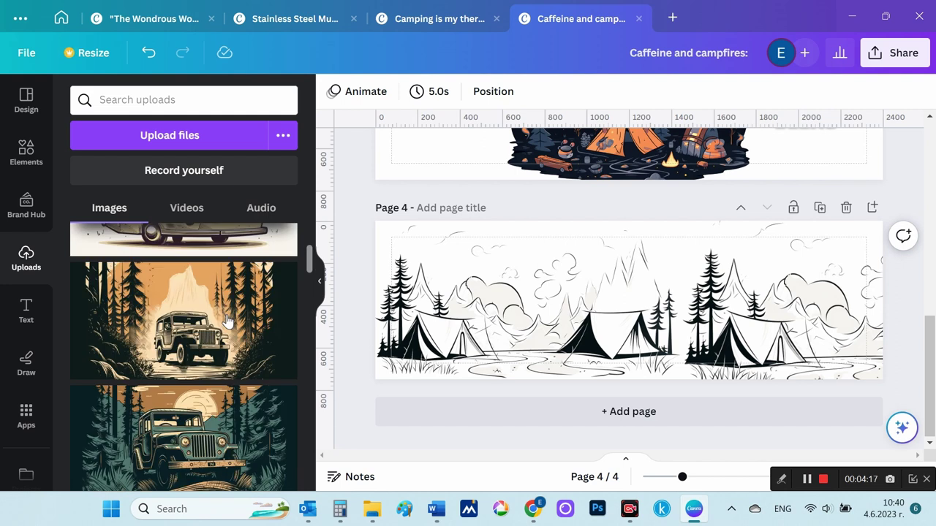
pyautogui.scroll(-3, 190, 315)
pyautogui.scroll(-3, 205, 318)
pyautogui.scroll(-3, 220, 319)
pyautogui.scroll(2, 227, 319)
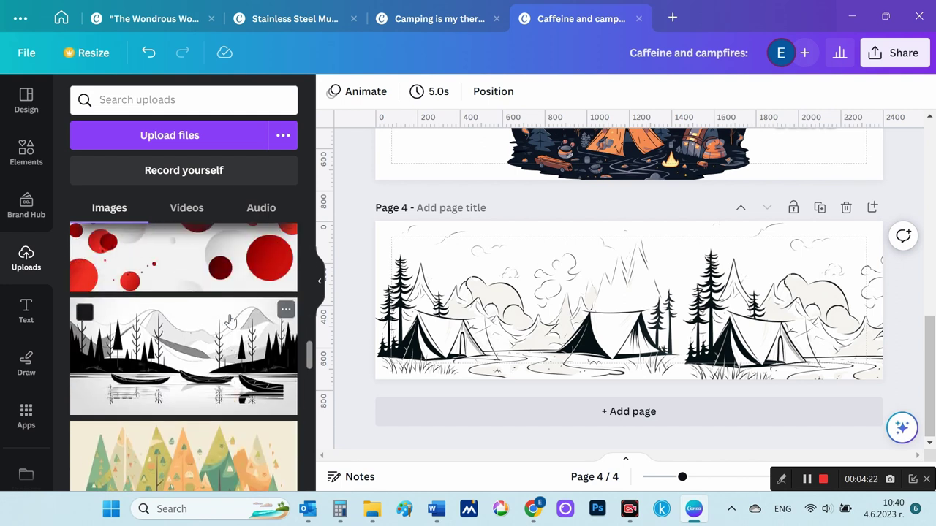
pyautogui.moveTo(227, 344); pyautogui.dragTo(600, 411)
pyautogui.moveTo(613, 284); pyautogui.dragTo(456, 256)
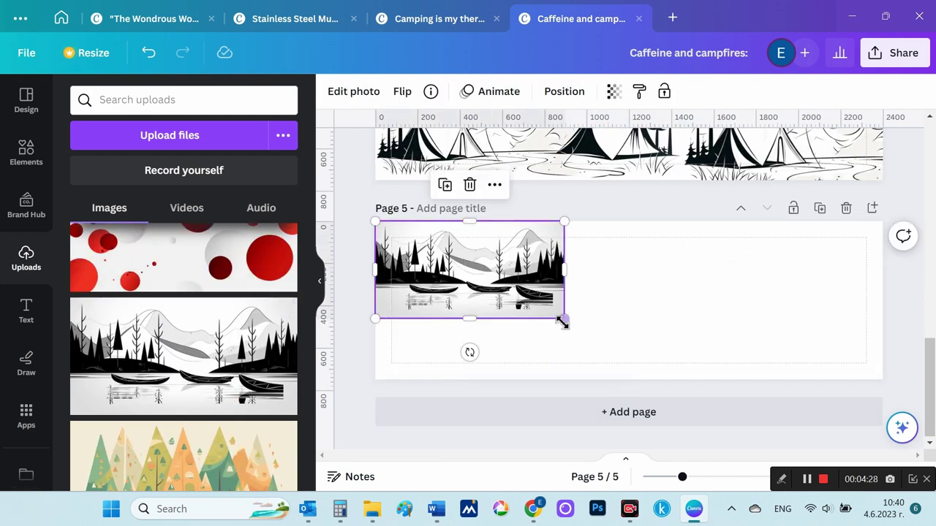
pyautogui.moveTo(563, 318); pyautogui.dragTo(682, 379)
# Step: Place a second boat illustration to the right of the first to cover Page 5
pyautogui.click(353, 90)
pyautogui.click(126, 210)
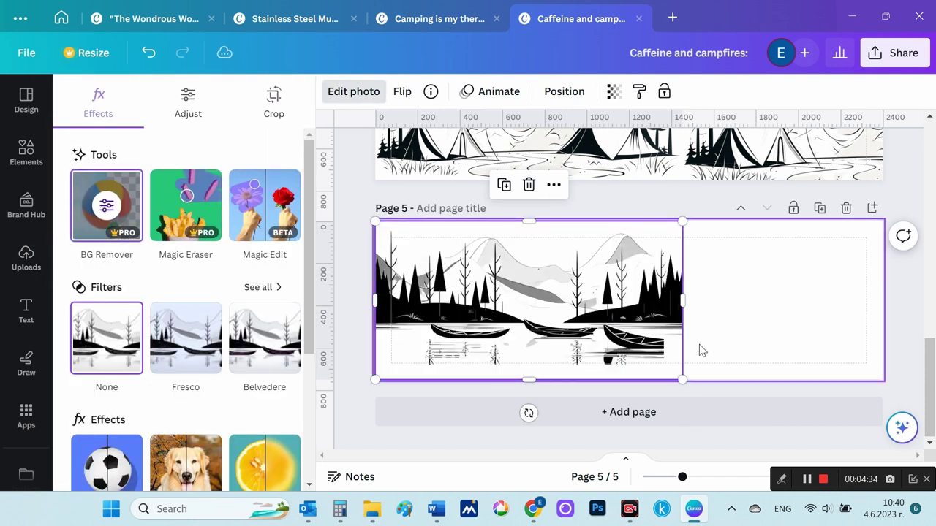
pyautogui.moveTo(608, 359)
pyautogui.mouseDown()
pyautogui.moveTo(884, 332)
pyautogui.moveTo(829, 339)
pyautogui.moveTo(852, 346)
pyautogui.moveTo(498, 320)
pyautogui.moveTo(569, 302)
pyautogui.mouseUp()
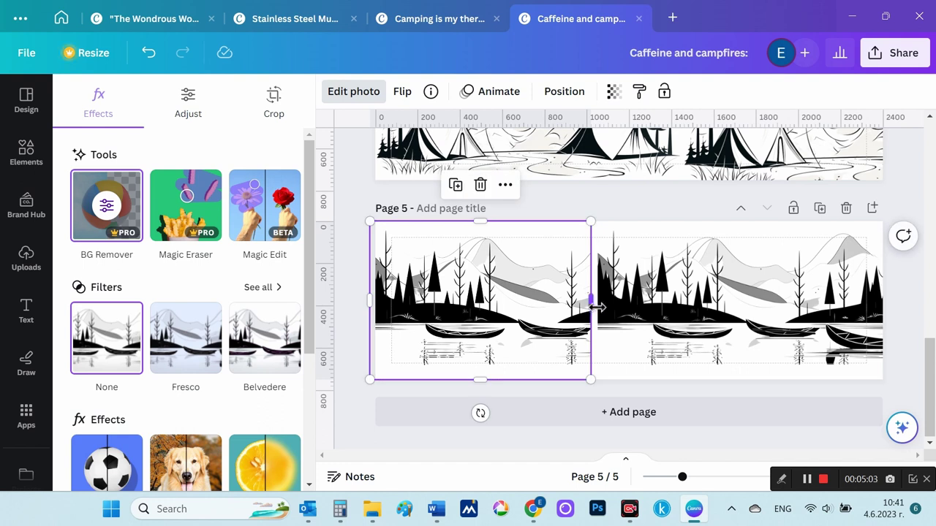
pyautogui.press('Escape')
pyautogui.scroll(4, 899, 332)
pyautogui.scroll(-4, 899, 333)
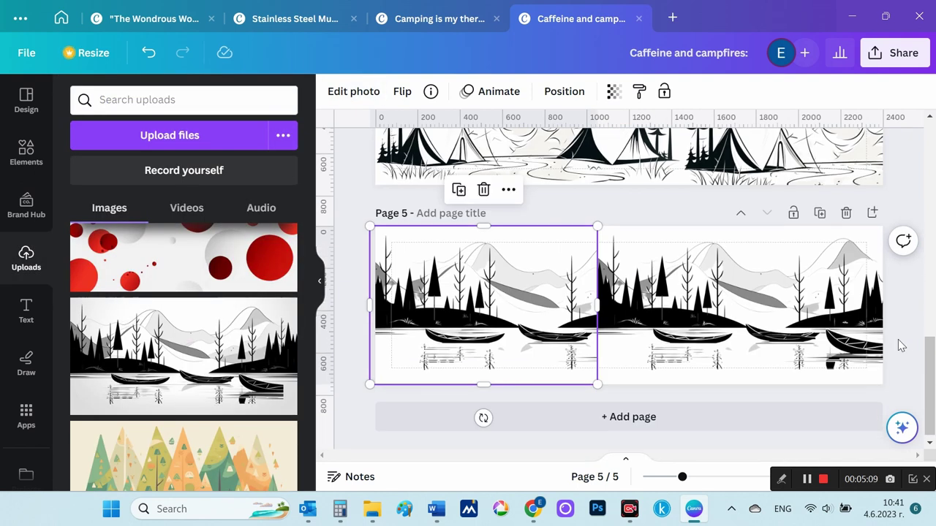
pyautogui.click(600, 227)
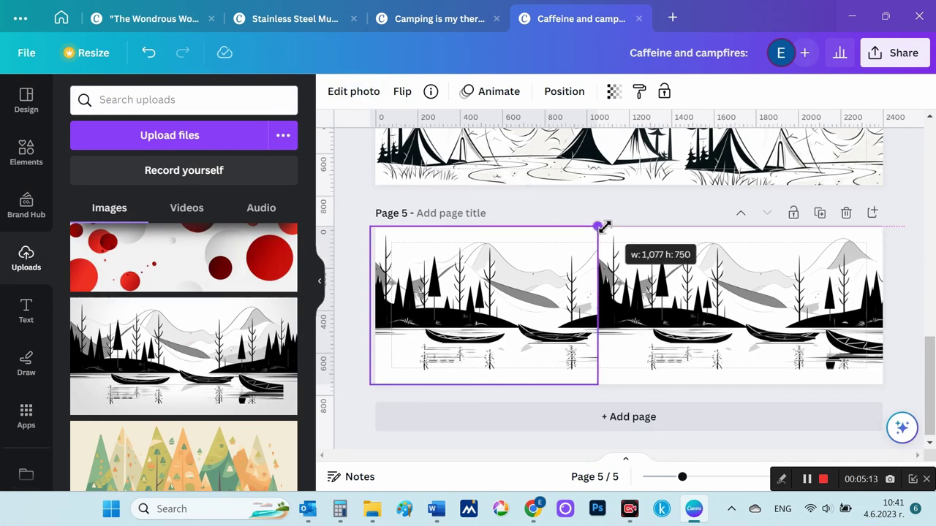
pyautogui.click(919, 190)
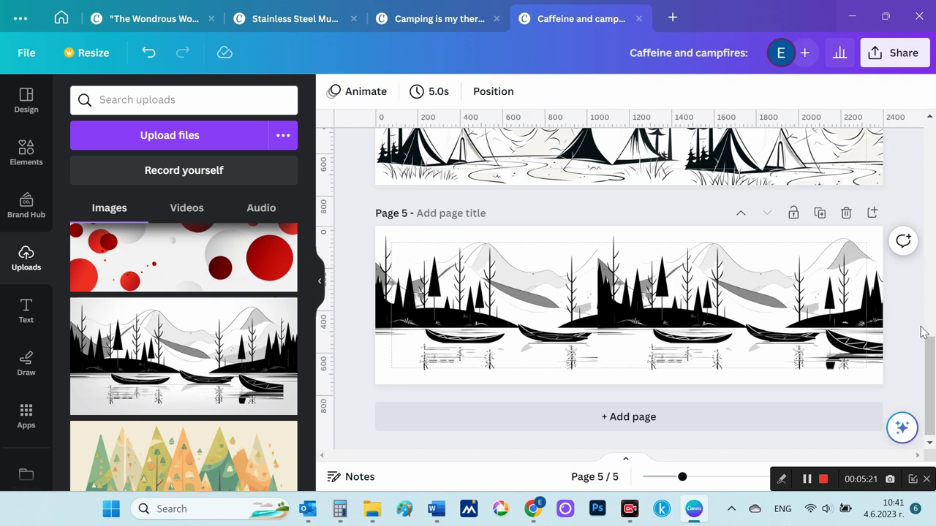
pyautogui.scroll(5, 923, 321)
pyautogui.scroll(-4, 922, 307)
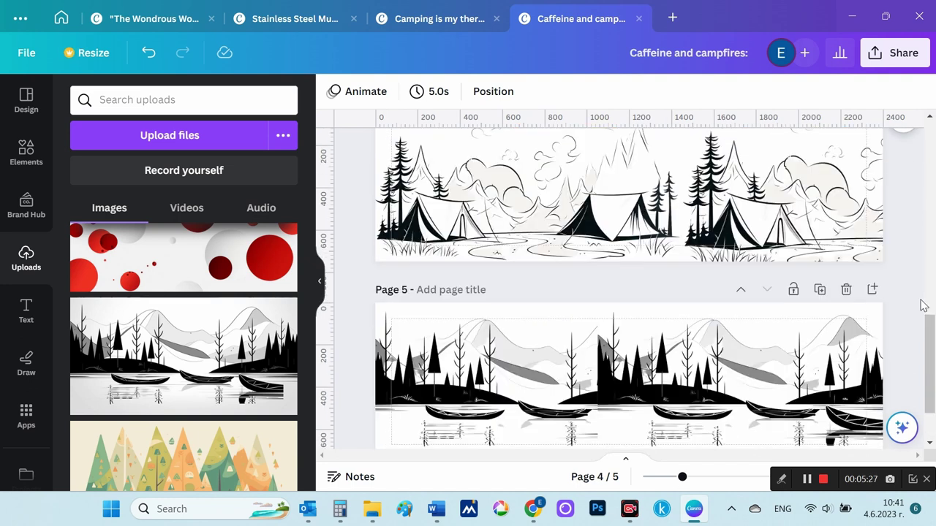
pyautogui.scroll(2, 923, 305)
pyautogui.scroll(5, 906, 302)
# Step: Upload New-1-Caffeine and campfires from the computer onto the Enamel Camping Mug
pyautogui.scroll(3, 891, 300)
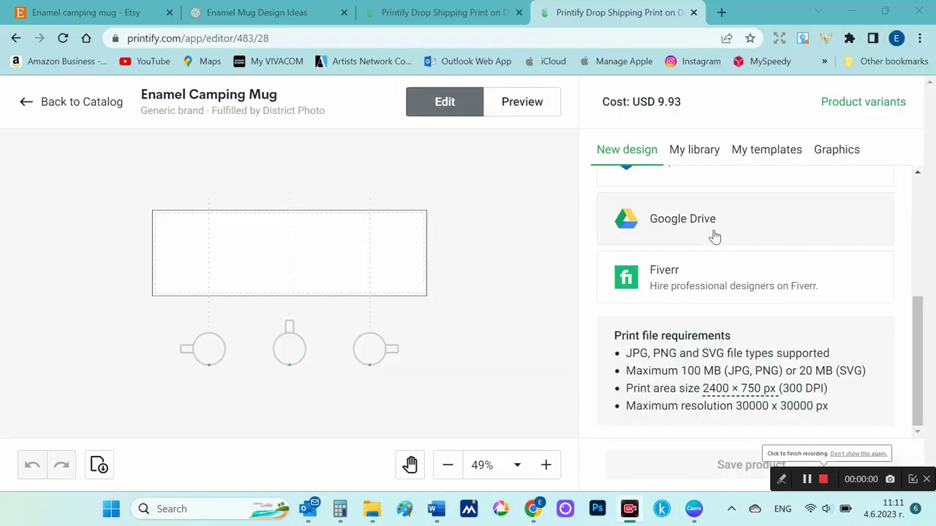
pyautogui.scroll(1, 714, 235)
pyautogui.scroll(2, 714, 235)
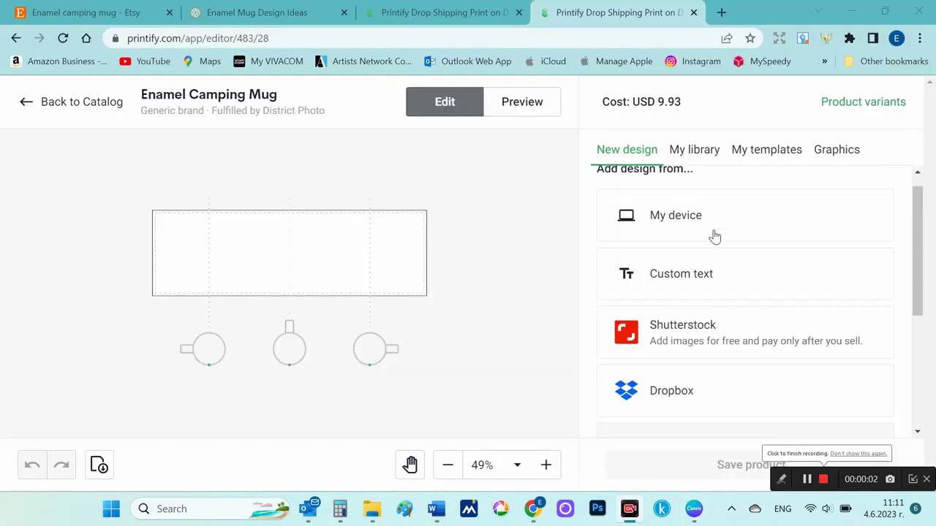
pyautogui.click(714, 236)
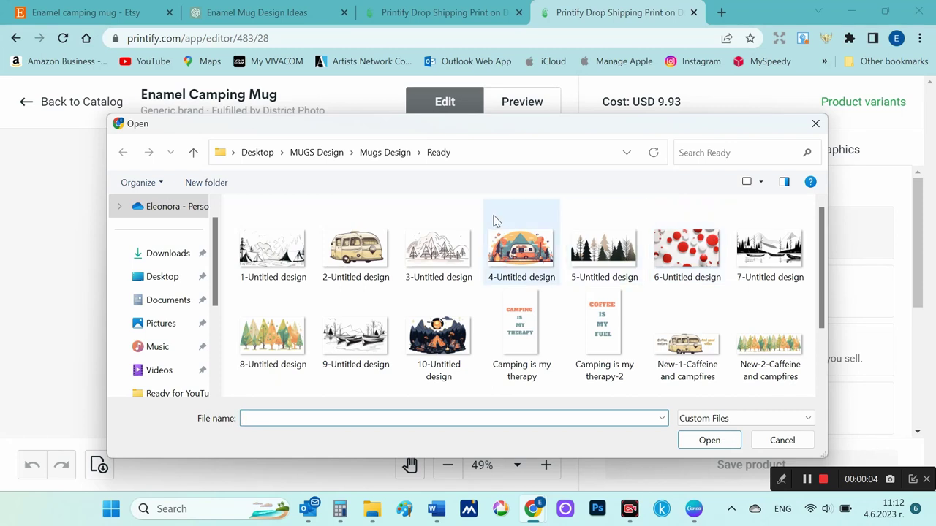
pyautogui.doubleClick(674, 349)
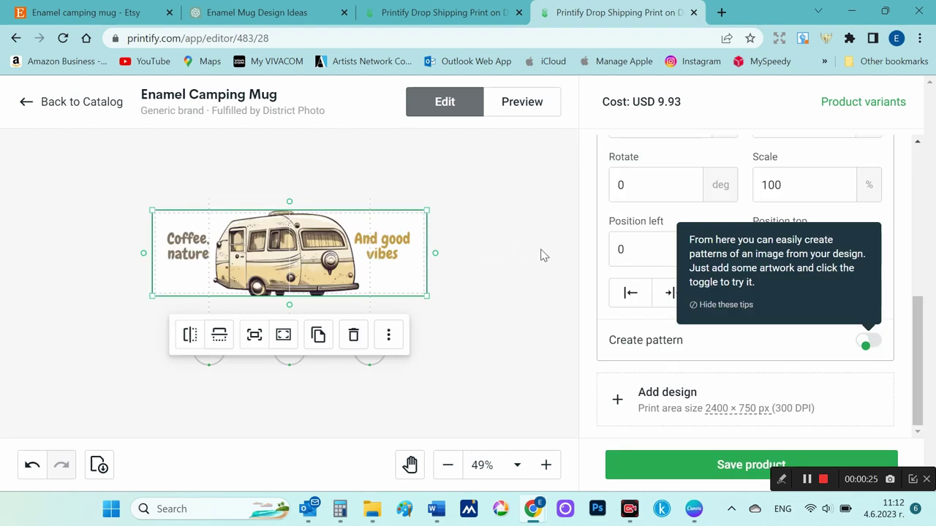
# Step: Resize the camper design to fit across the mug's print area
pyautogui.click(472, 256)
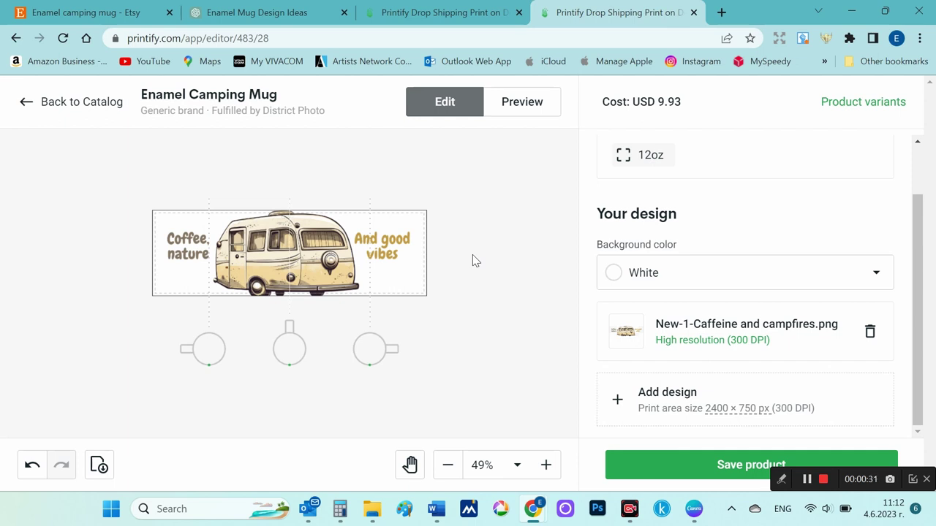
pyautogui.click(379, 253)
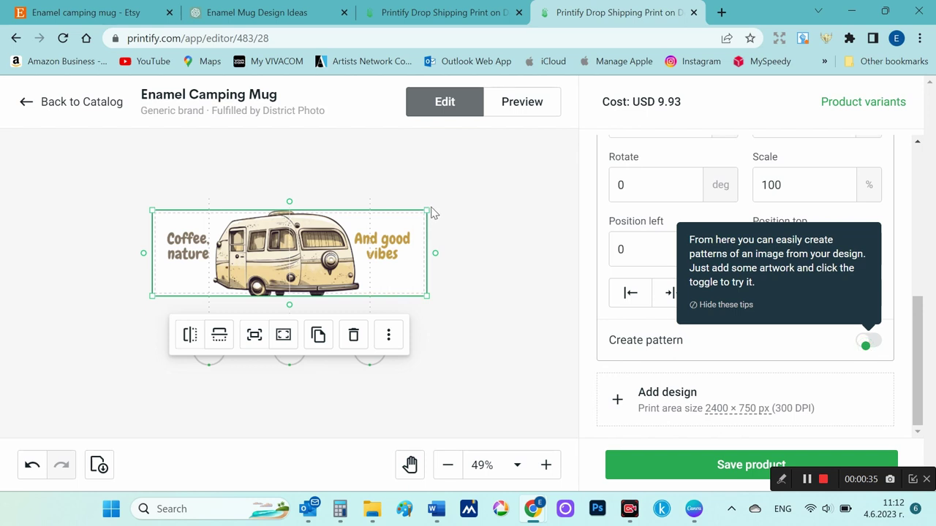
pyautogui.moveTo(427, 208); pyautogui.dragTo(436, 213)
pyautogui.click(484, 226)
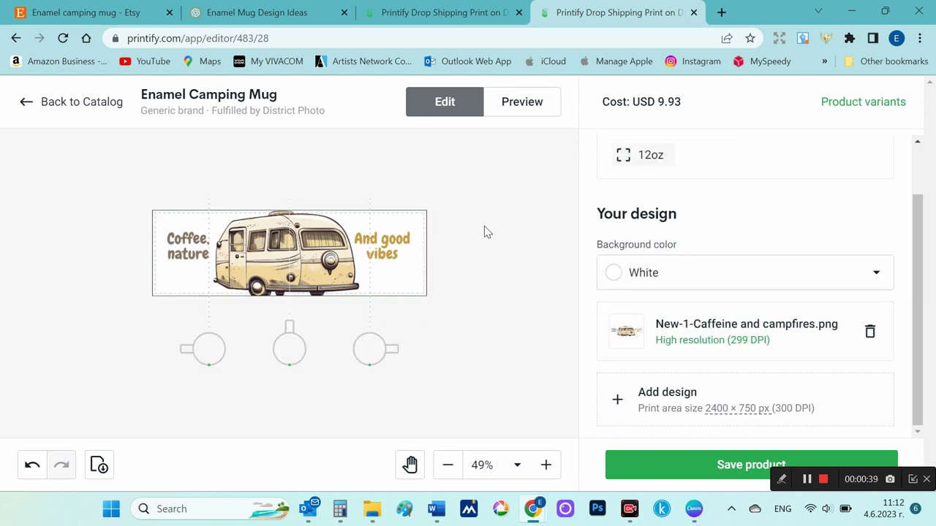
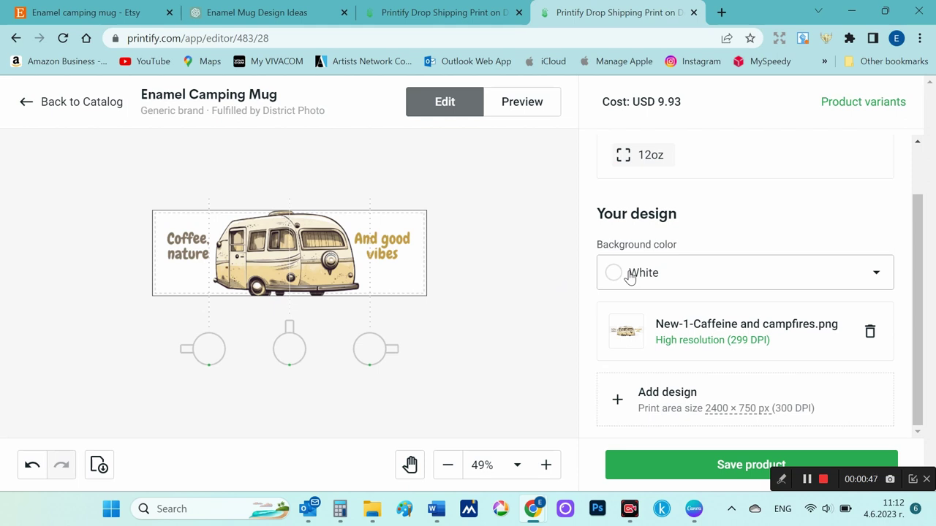
# Step: Try a red background, return the camper-van mug design to white, and save it as a product
pyautogui.click(630, 276)
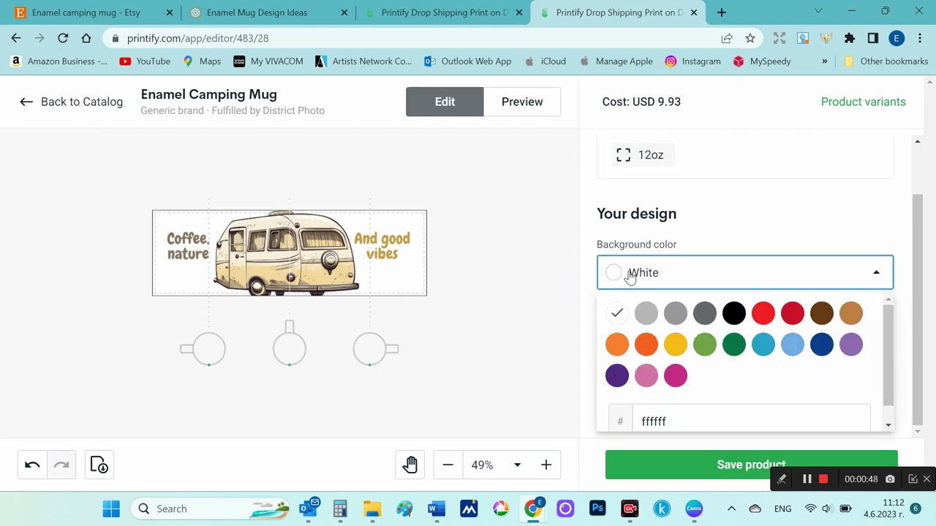
pyautogui.click(760, 313)
pyautogui.click(750, 284)
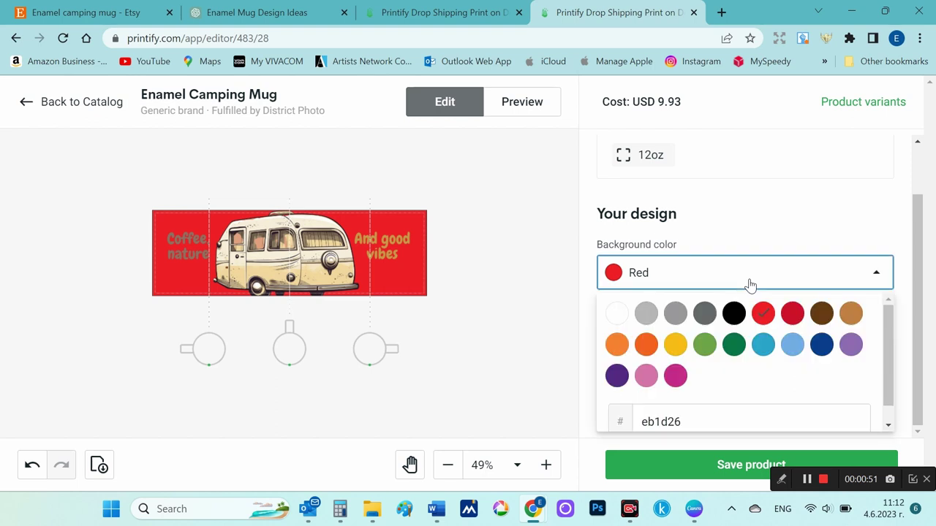
pyautogui.click(621, 312)
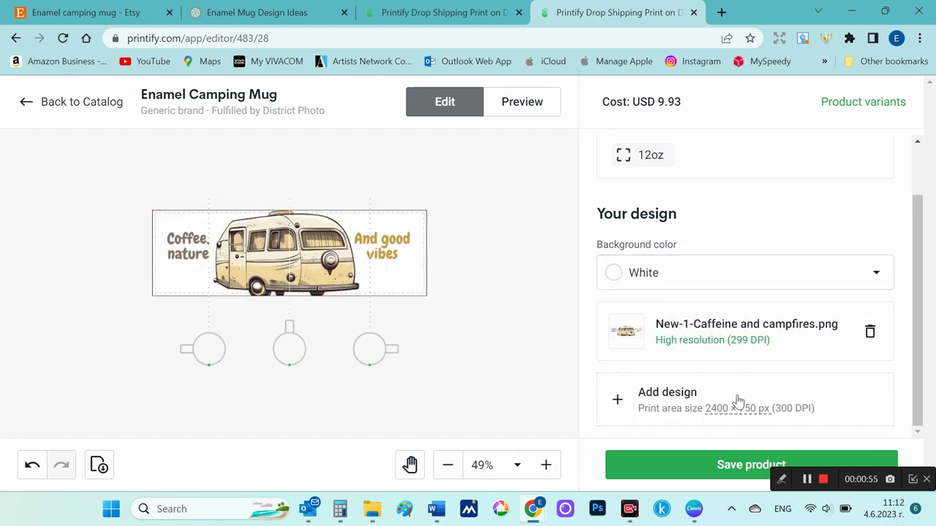
pyautogui.click(667, 463)
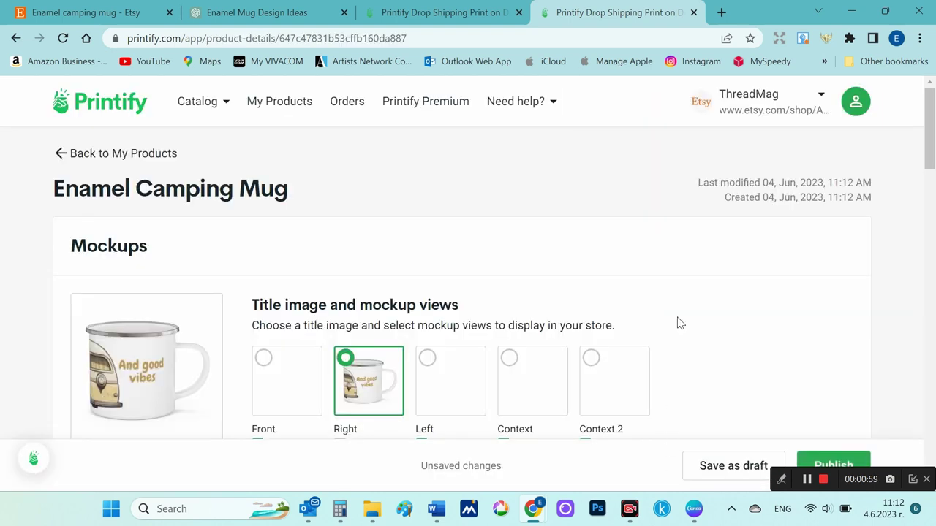
# Step: Set the Left mockup as title image, review Description, Shipping and Pricing, and publish the mug
pyautogui.click(458, 388)
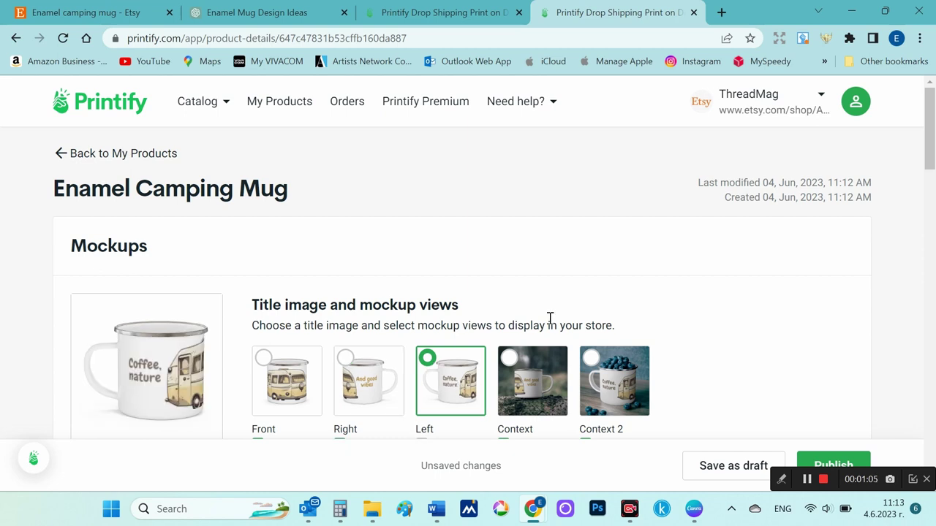
pyautogui.scroll(-1, 643, 328)
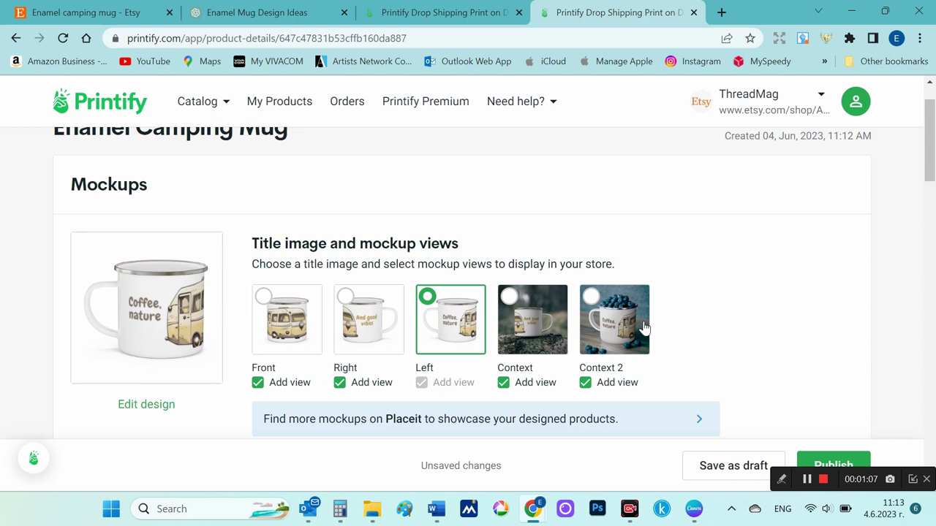
pyautogui.scroll(-2, 643, 327)
pyautogui.scroll(-1, 643, 328)
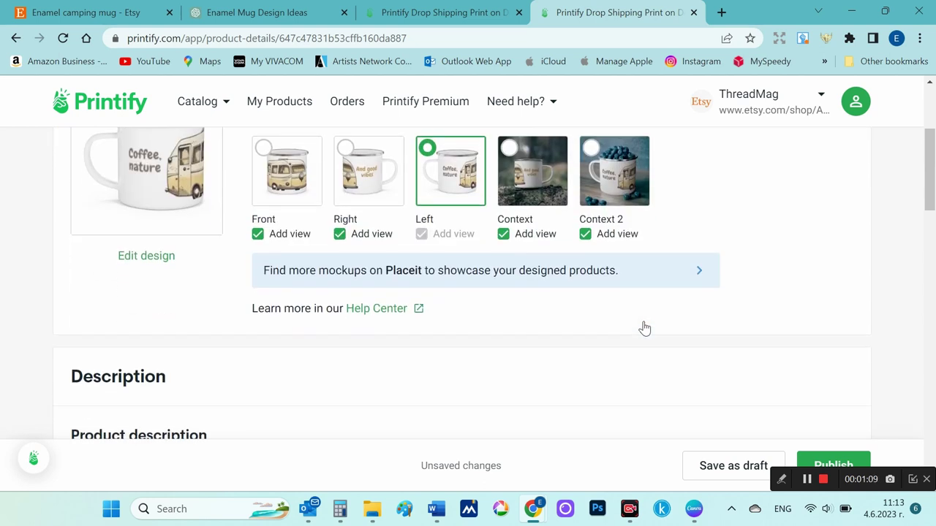
pyautogui.scroll(-2, 644, 328)
pyautogui.scroll(-3, 644, 328)
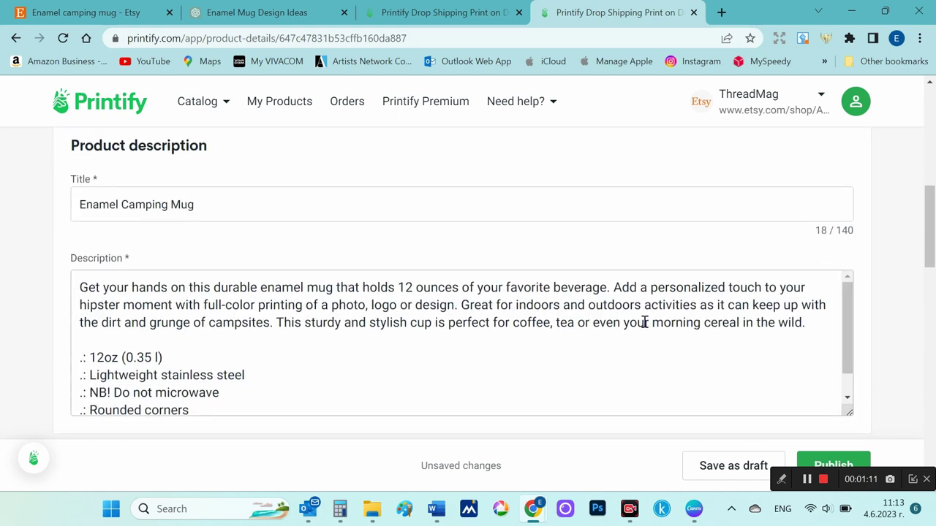
pyautogui.scroll(-1, 644, 322)
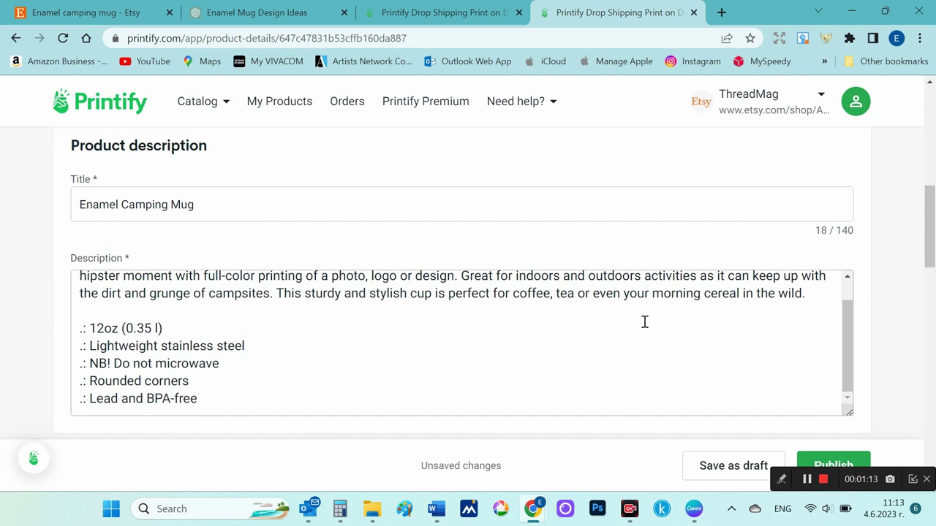
pyautogui.scroll(-1, 644, 322)
pyautogui.scroll(1, 644, 322)
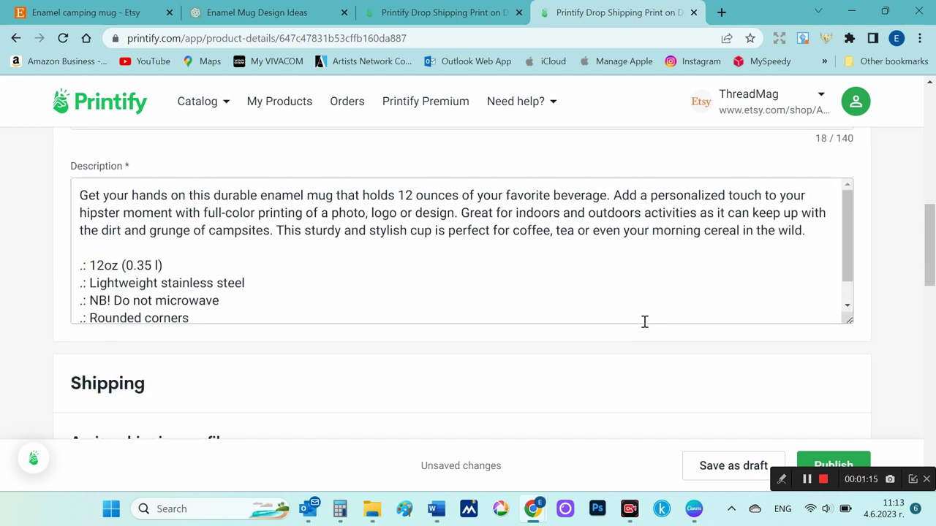
pyautogui.scroll(2, 643, 323)
pyautogui.scroll(1, 644, 322)
pyautogui.scroll(1, 644, 322)
pyautogui.scroll(3, 644, 326)
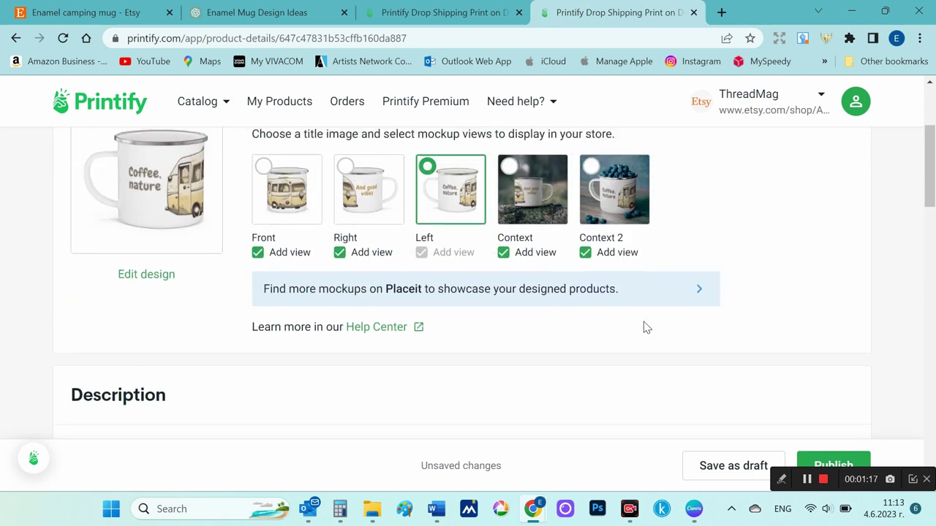
pyautogui.scroll(-2, 644, 327)
pyautogui.scroll(-2, 644, 328)
pyautogui.scroll(-3, 644, 328)
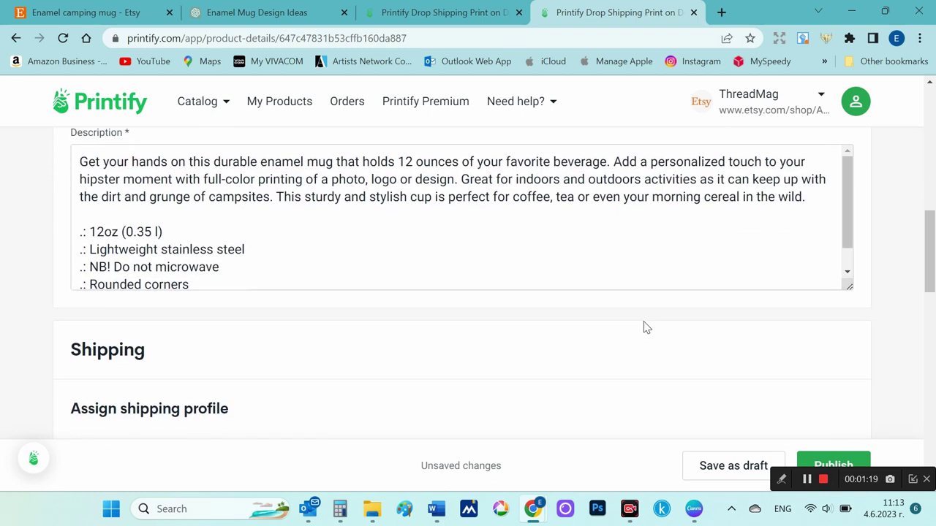
pyautogui.scroll(-3, 644, 327)
pyautogui.scroll(-1, 644, 327)
pyautogui.scroll(-2, 644, 327)
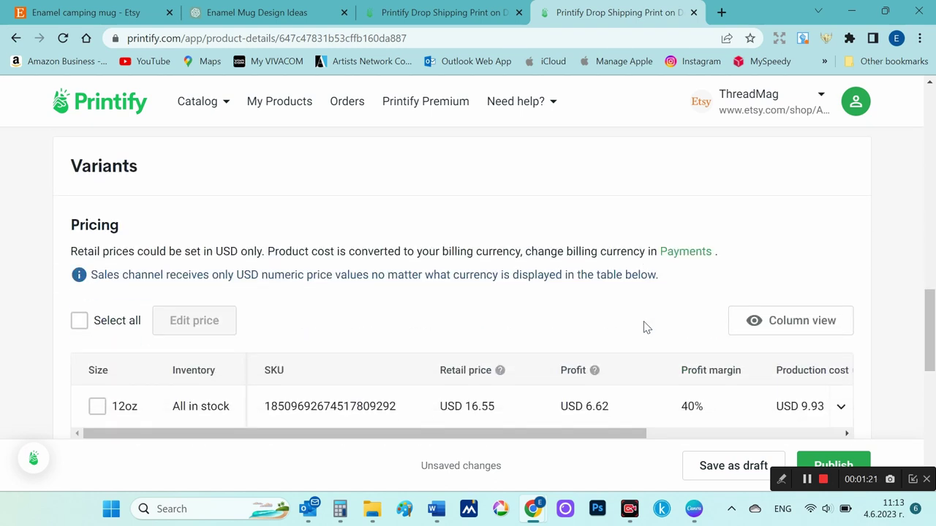
pyautogui.scroll(-1, 644, 327)
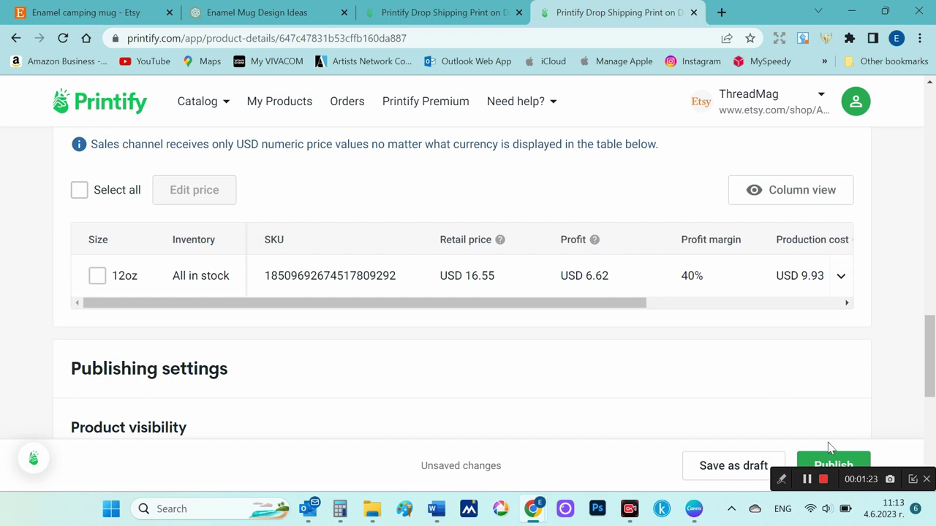
pyautogui.click(826, 460)
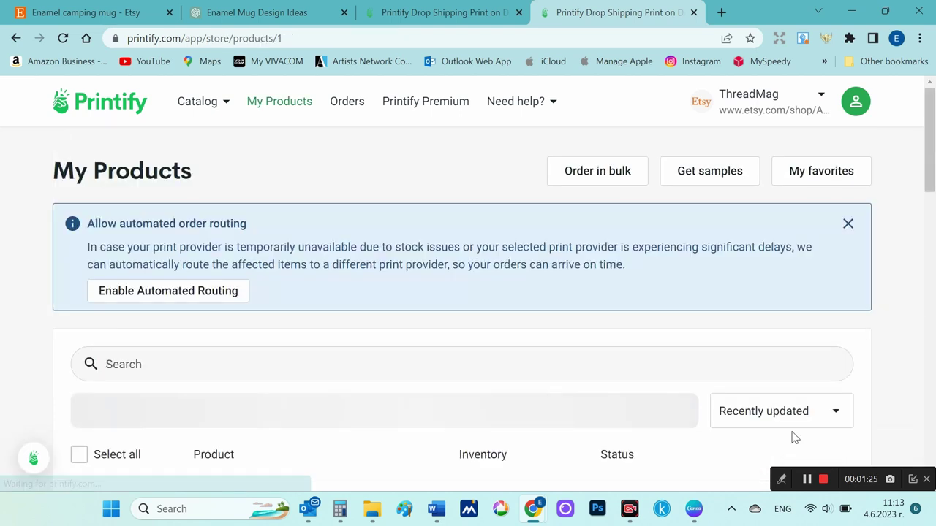
# Step: Open the Enamel Camping Mug from the catalog's Mugs category and start designing it
pyautogui.scroll(-2, 723, 352)
pyautogui.scroll(-2, 724, 352)
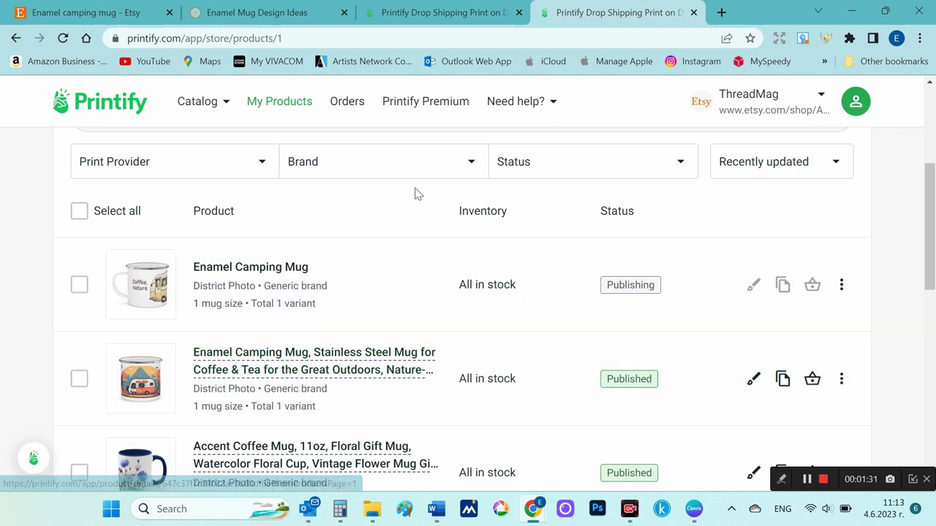
pyautogui.click(202, 101)
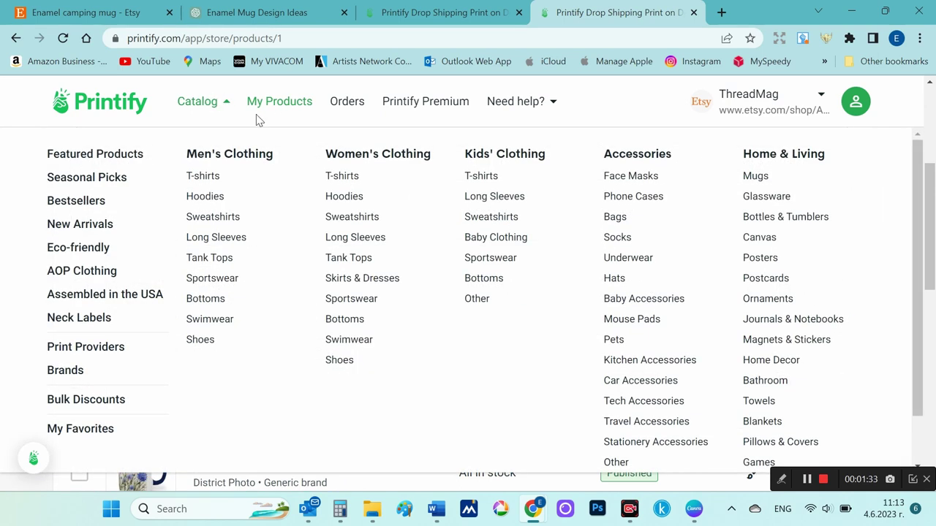
pyautogui.click(770, 178)
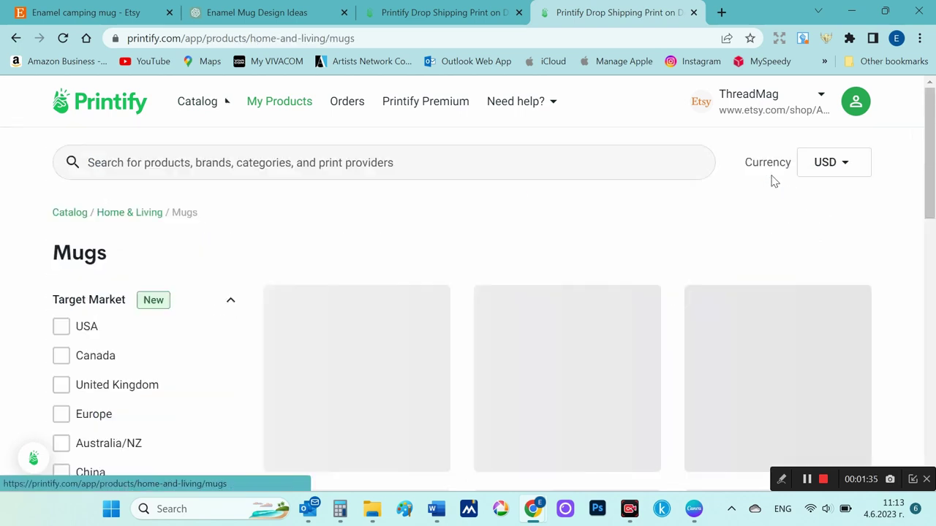
pyautogui.scroll(-6, 607, 348)
pyautogui.scroll(-5, 609, 349)
pyautogui.click(610, 350)
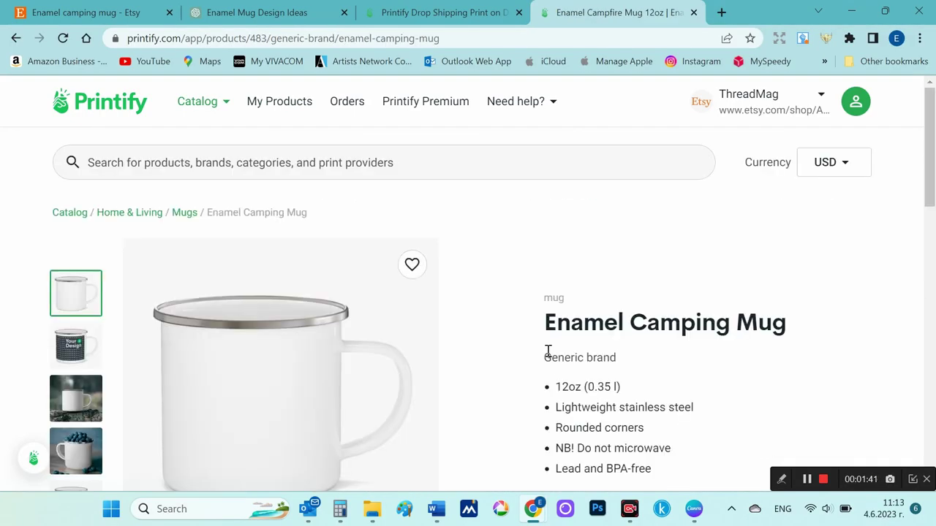
pyautogui.scroll(-3, 547, 351)
pyautogui.scroll(-2, 547, 351)
pyautogui.click(794, 355)
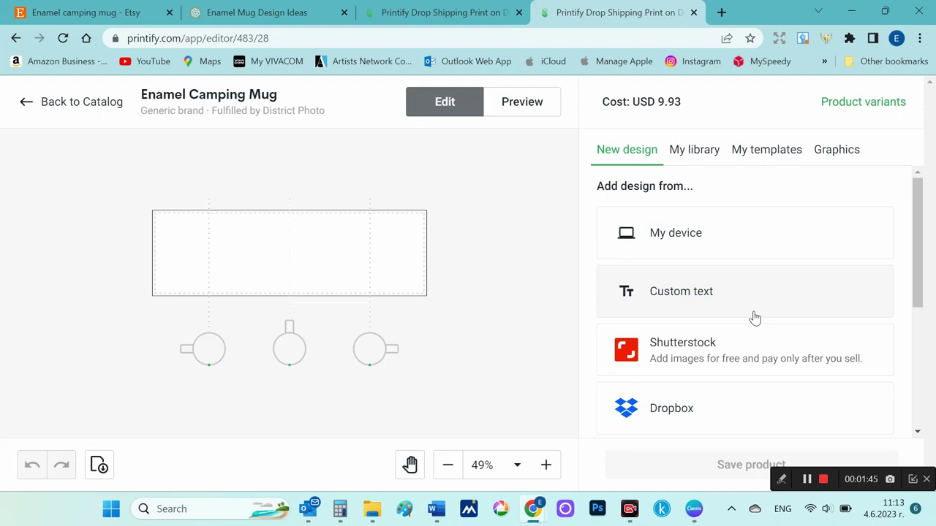
# Step: Upload the New-2-Caffeine and campfires image from the computer and save the mug product
pyautogui.click(674, 248)
pyautogui.doubleClick(768, 344)
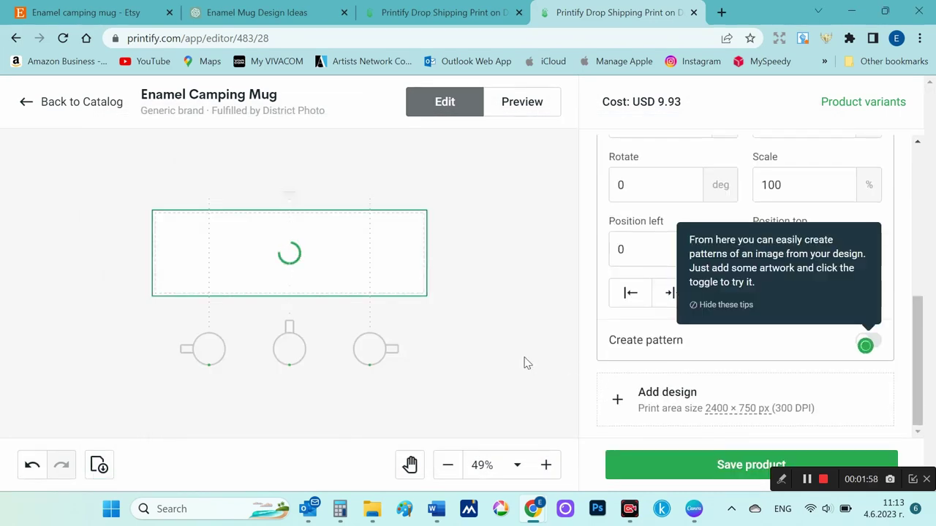
pyautogui.click(678, 462)
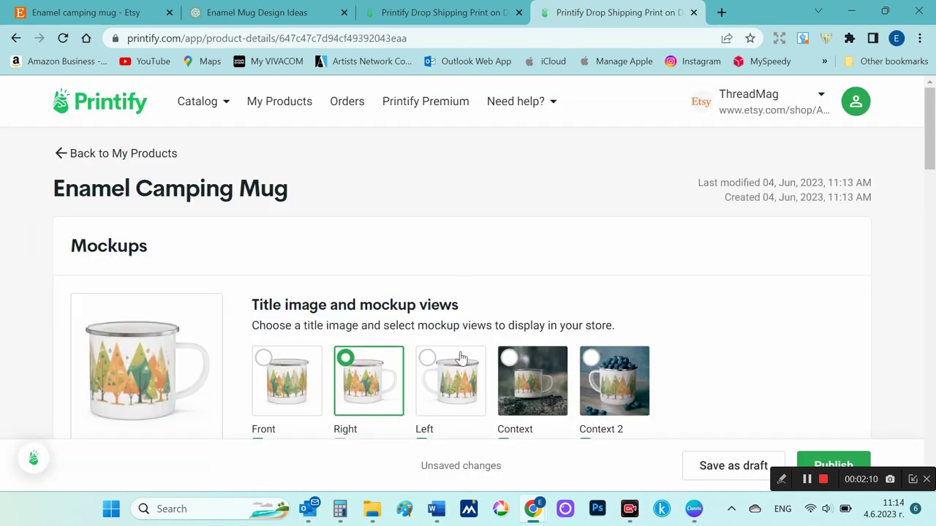
# Step: Enter 'Stainless Steel Mug for Coffee & Tea for the Great Outdoors, Nature-inspired' into the product title
pyautogui.scroll(-3, 381, 387)
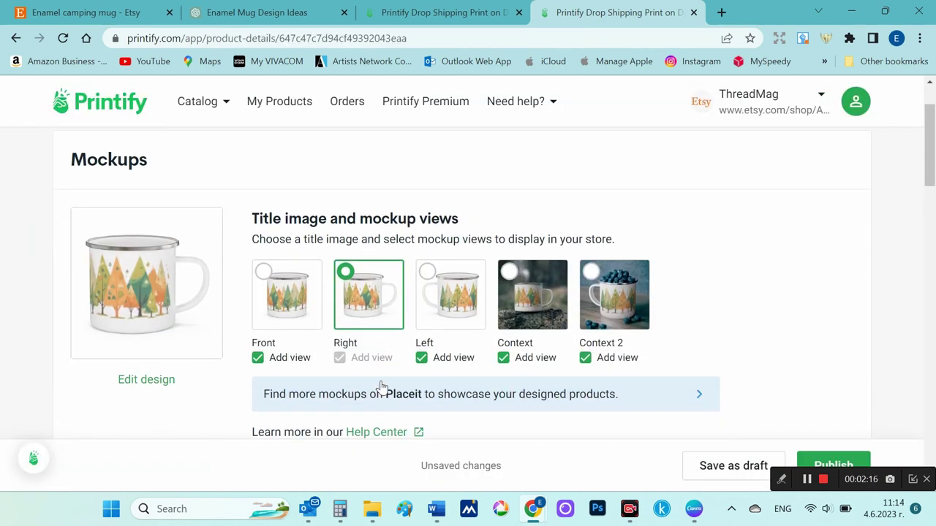
pyautogui.scroll(-1, 381, 387)
pyautogui.scroll(-1, 380, 388)
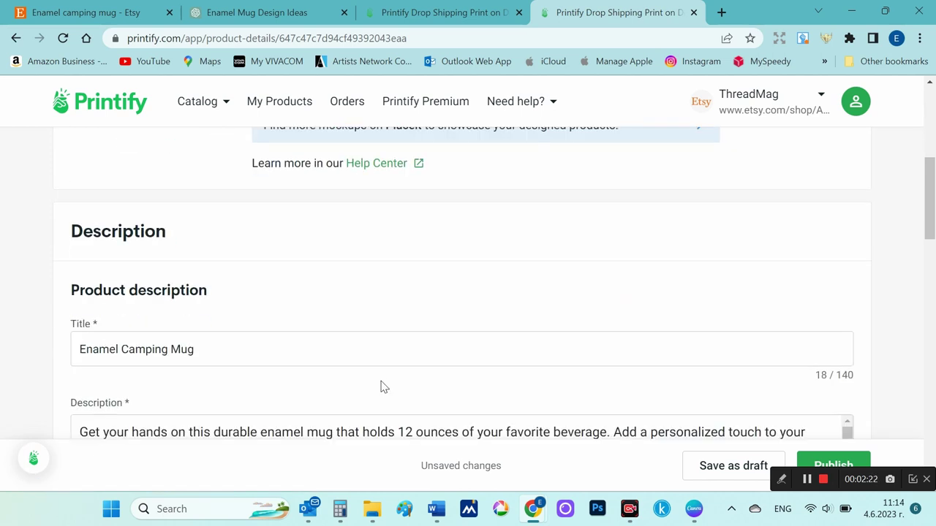
pyautogui.scroll(2, 380, 388)
pyautogui.scroll(-3, 380, 388)
pyautogui.click(417, 300)
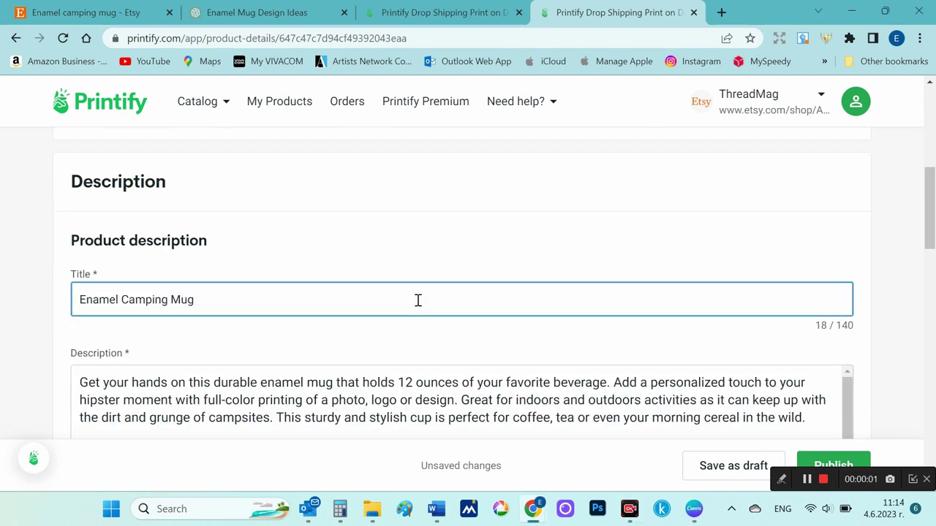
pyautogui.write(',Stainless Steel Mug for Coffee & Tea for the Great Outdoors, Nature-inspired')
# Step: Publish the forest-trees mug listing to the Etsy store
pyautogui.scroll(-1, 417, 299)
pyautogui.scroll(-2, 417, 300)
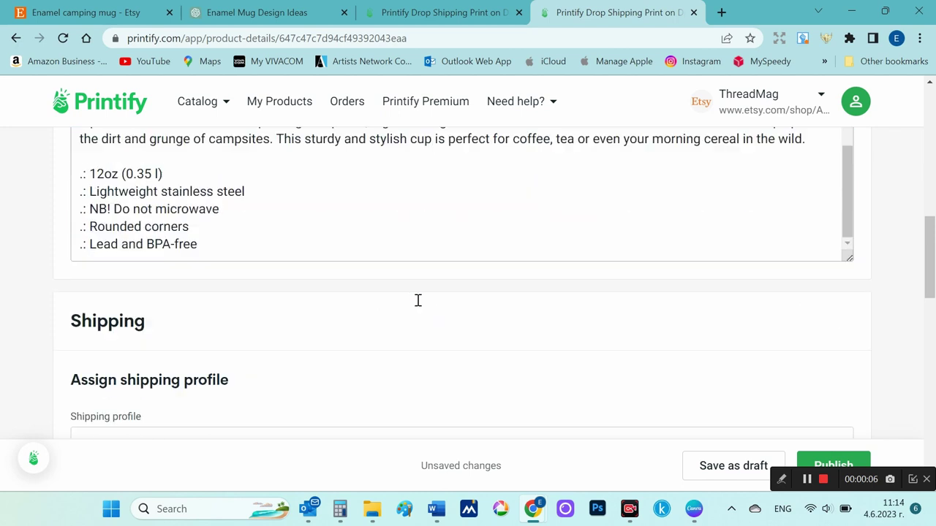
pyautogui.scroll(-3, 419, 303)
pyautogui.scroll(-4, 419, 306)
pyautogui.scroll(-4, 420, 305)
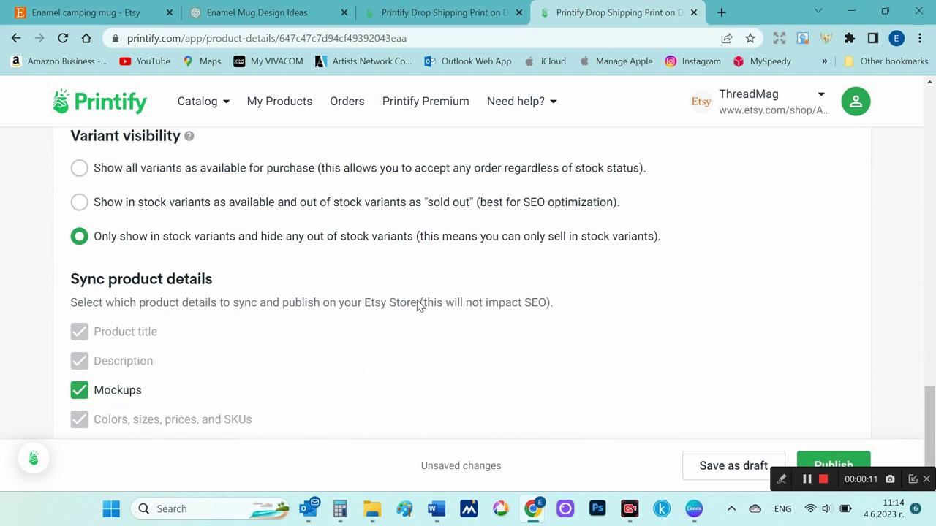
pyautogui.click(821, 468)
pyautogui.scroll(-3, 636, 307)
pyautogui.scroll(-2, 633, 280)
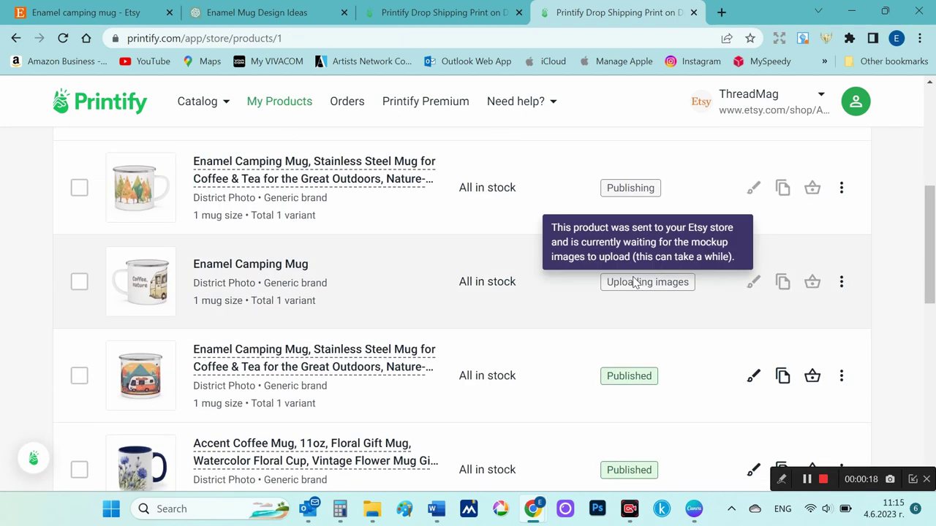
# Step: Open the Enamel Camping Mug from the Mugs catalog and start designing it with District Photo
pyautogui.scroll(-2, 633, 281)
pyautogui.scroll(2, 633, 282)
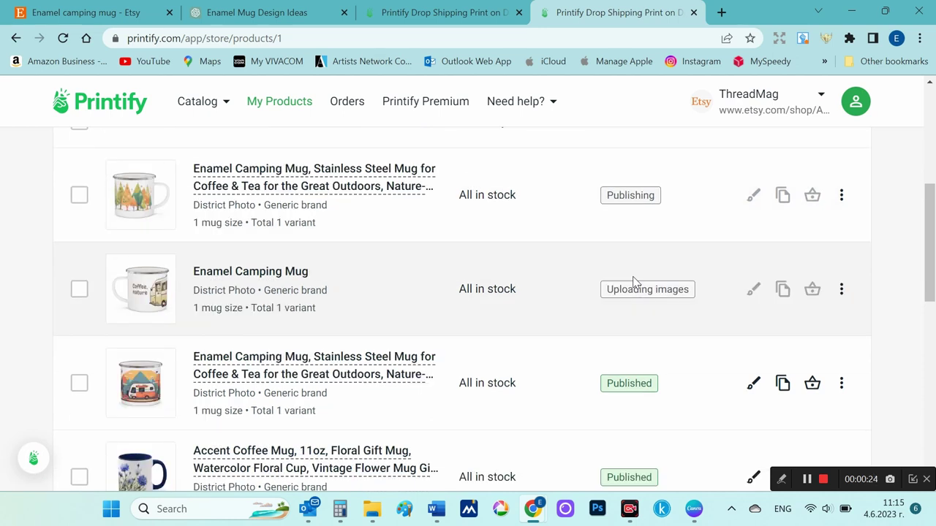
pyautogui.scroll(5, 635, 283)
pyautogui.moveTo(203, 101)
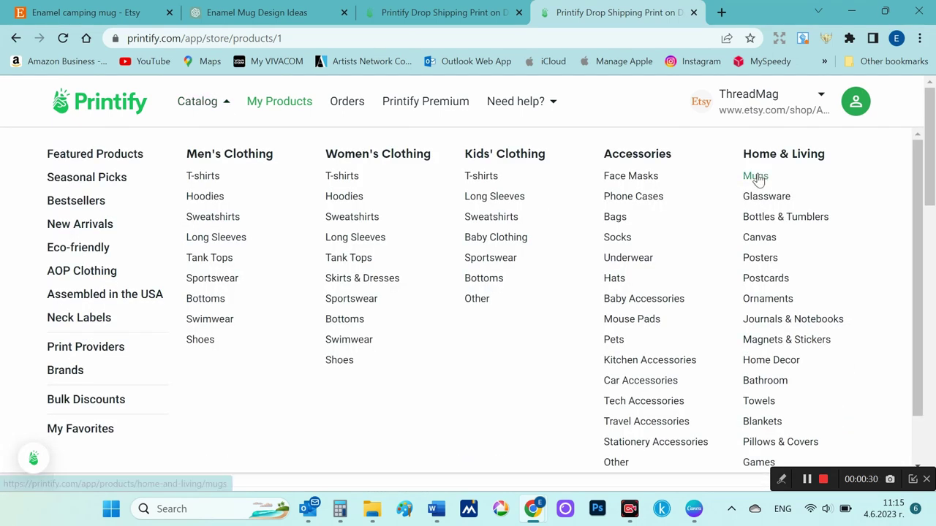
pyautogui.click(755, 178)
pyautogui.scroll(-5, 619, 271)
pyautogui.scroll(-3, 619, 274)
pyautogui.click(557, 356)
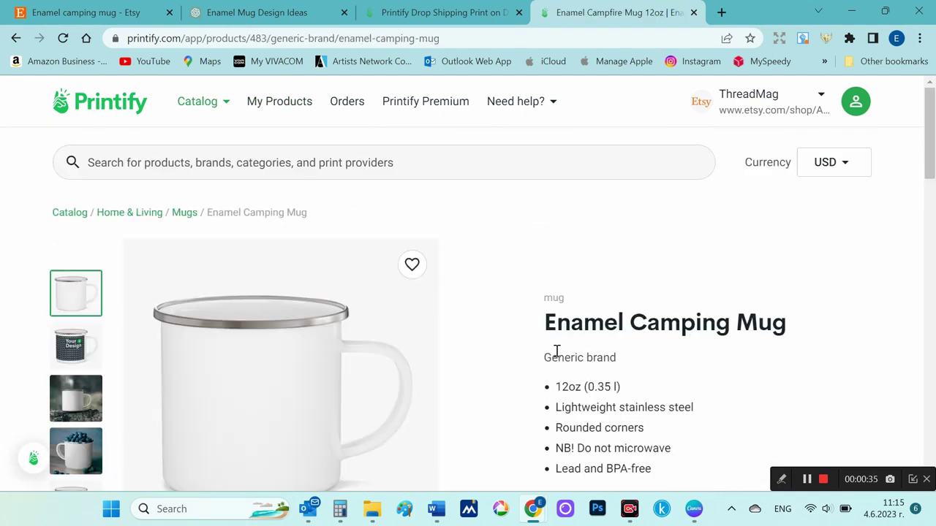
pyautogui.scroll(-4, 556, 356)
pyautogui.scroll(2, 555, 355)
pyautogui.scroll(2, 557, 356)
pyautogui.scroll(-2, 806, 288)
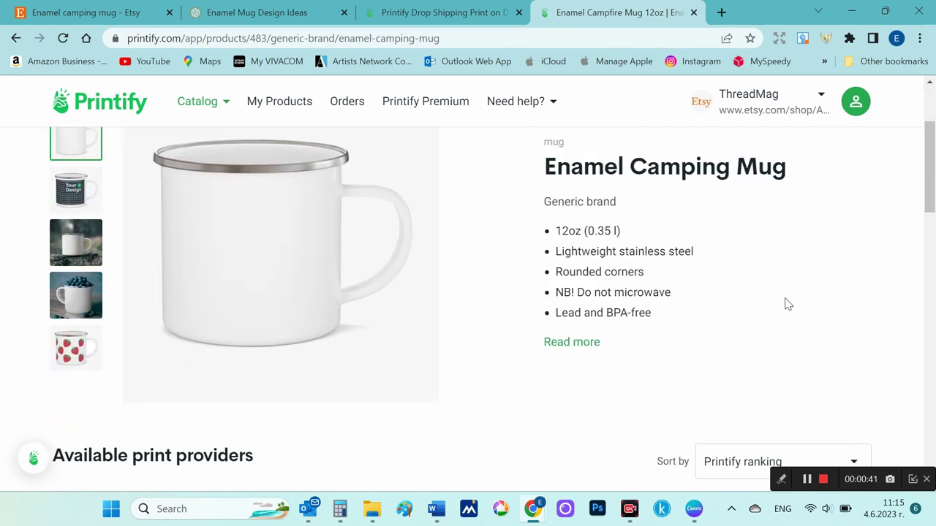
pyautogui.scroll(-1, 785, 305)
pyautogui.scroll(-1, 785, 286)
pyautogui.click(781, 343)
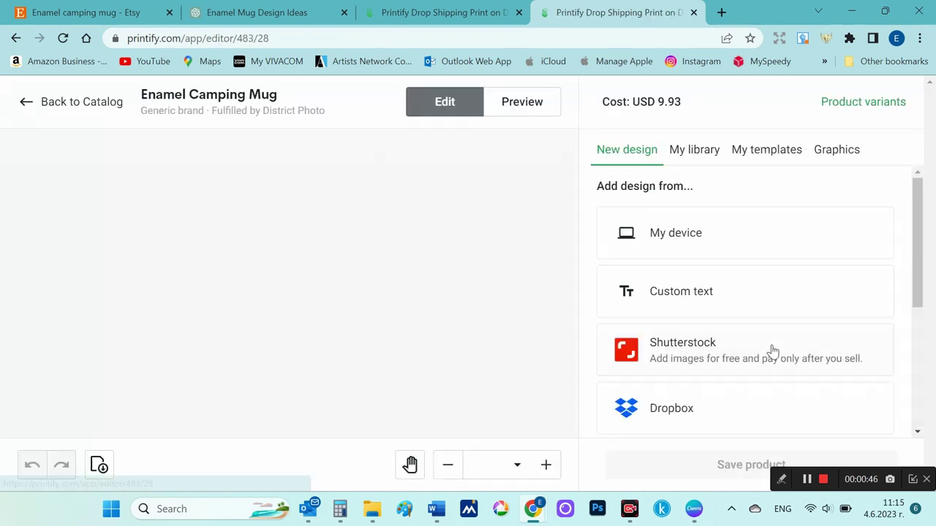
# Step: Upload New-4-Caffeine and campfires from the computer and save the mug product
pyautogui.click(700, 243)
pyautogui.scroll(-2, 630, 351)
pyautogui.doubleClick(349, 365)
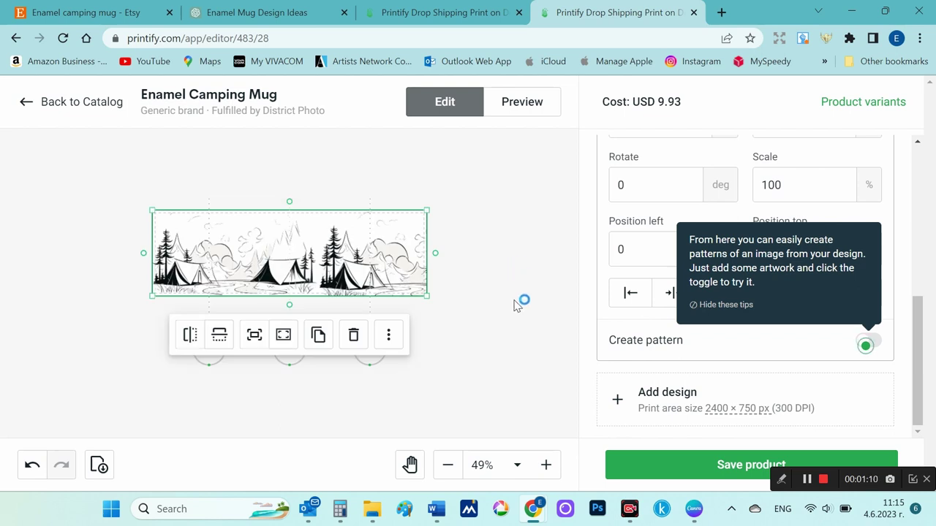
pyautogui.click(706, 464)
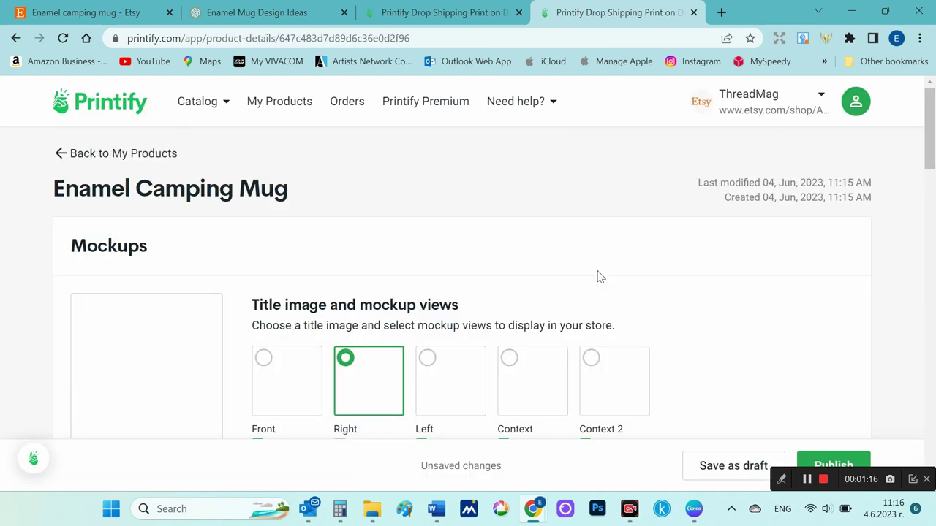
# Step: Preview the mug mockup and paste the keyword string into the title, trimming Line Art, Retro Art
pyautogui.click(163, 395)
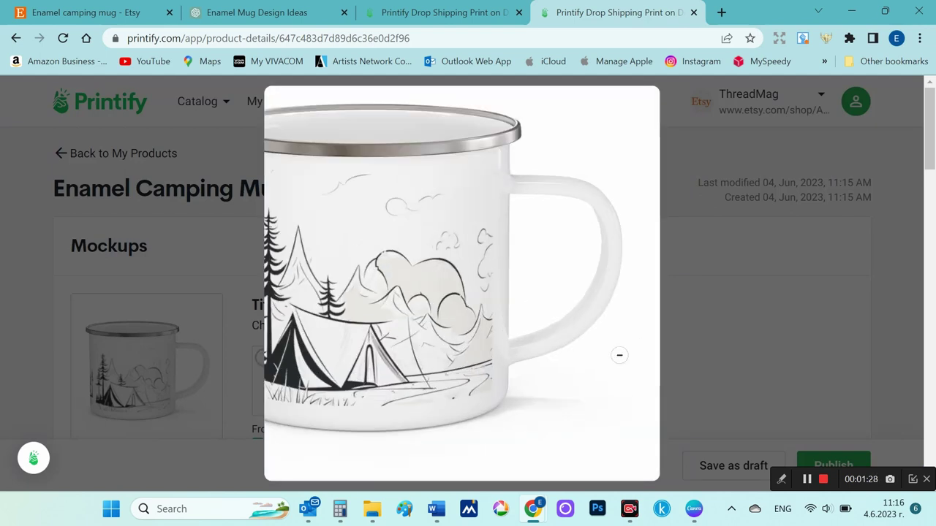
pyautogui.click(727, 315)
pyautogui.scroll(-3, 752, 329)
pyautogui.scroll(-2, 752, 330)
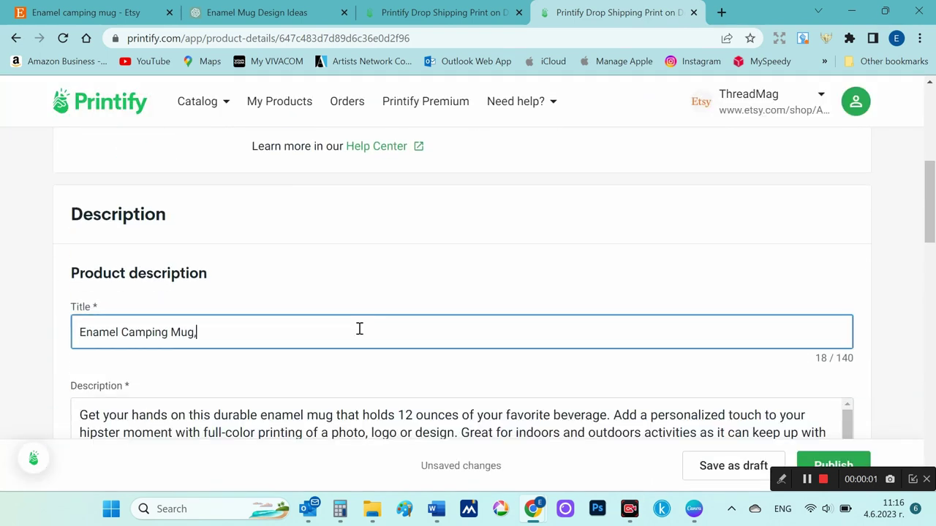
pyautogui.write('Stainless Steel Mug for Coffee & Tea for the Great Outdoors, Nature-inspired, Line Art, Retro Art, Minimalistic line art')
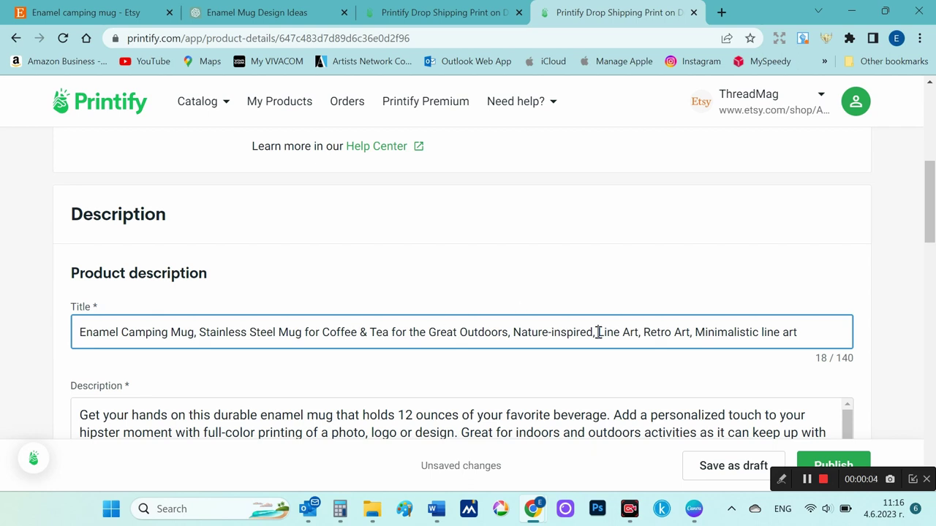
pyautogui.press('BackSpace')
# Step: Publish the retitled tent line-art mug to the Etsy store
pyautogui.scroll(-5, 752, 373)
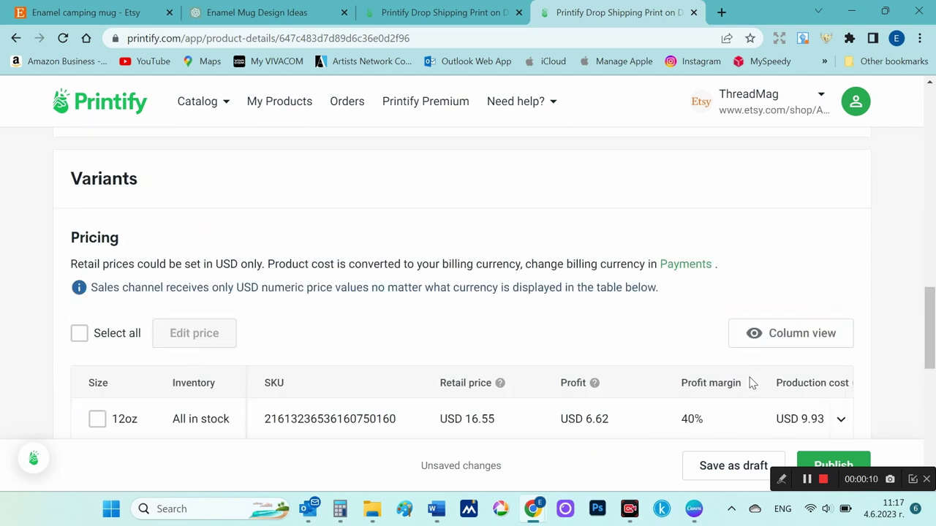
pyautogui.scroll(-3, 750, 383)
pyautogui.click(835, 464)
pyautogui.scroll(-3, 706, 323)
# Step: Open the Enamel Camping Mug product page from the catalog's Mugs section
pyautogui.scroll(-3, 706, 326)
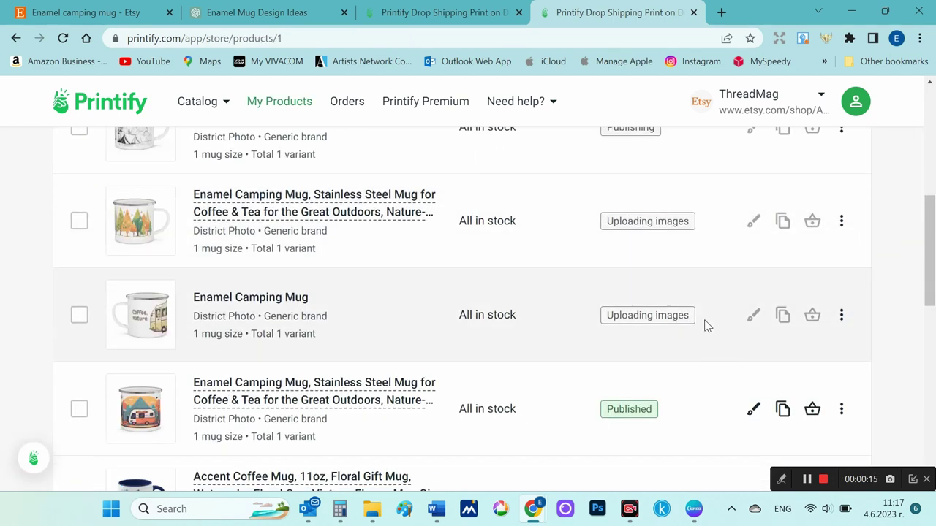
pyautogui.scroll(-3, 706, 326)
pyautogui.scroll(5, 705, 327)
pyautogui.scroll(1, 705, 327)
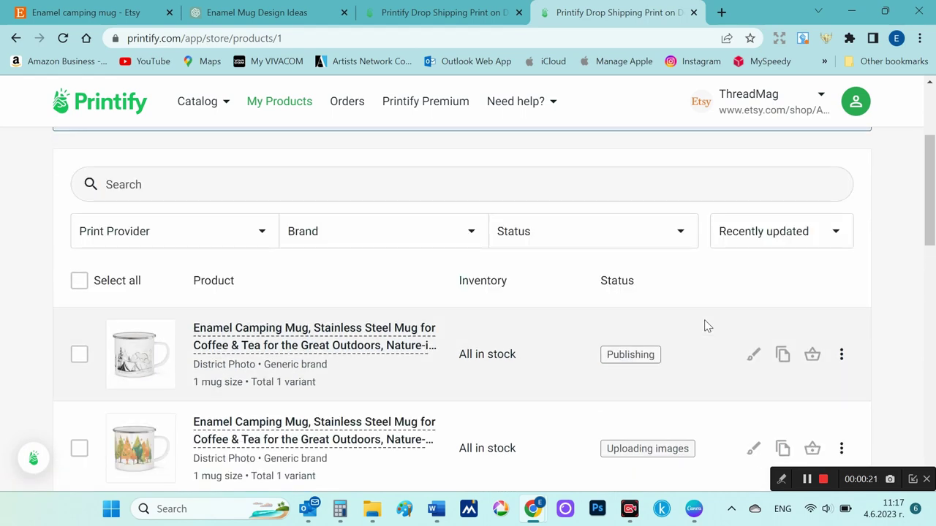
pyautogui.click(760, 178)
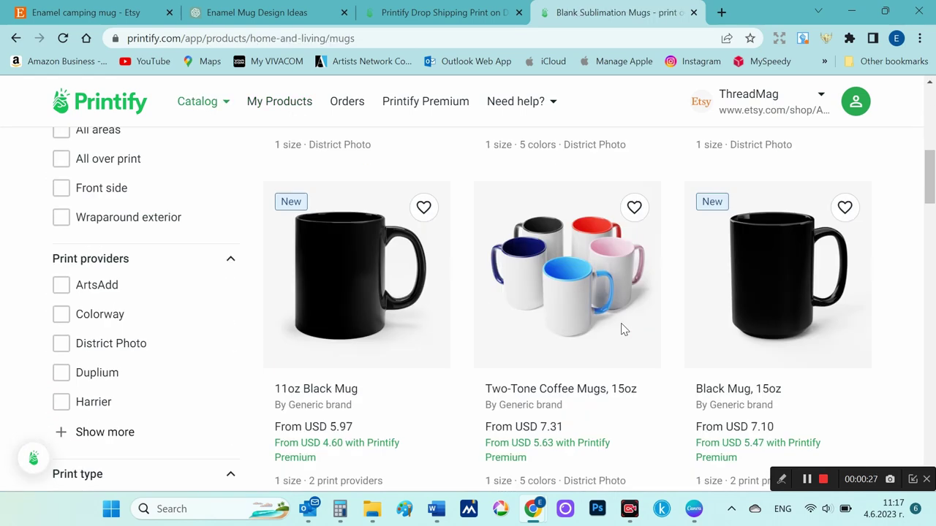
pyautogui.scroll(-5, 620, 328)
pyautogui.click(620, 330)
# Step: Start designing with District Photo and upload New-5-Caffeine and campfires from the computer
pyautogui.scroll(-1, 571, 387)
pyautogui.scroll(-3, 570, 333)
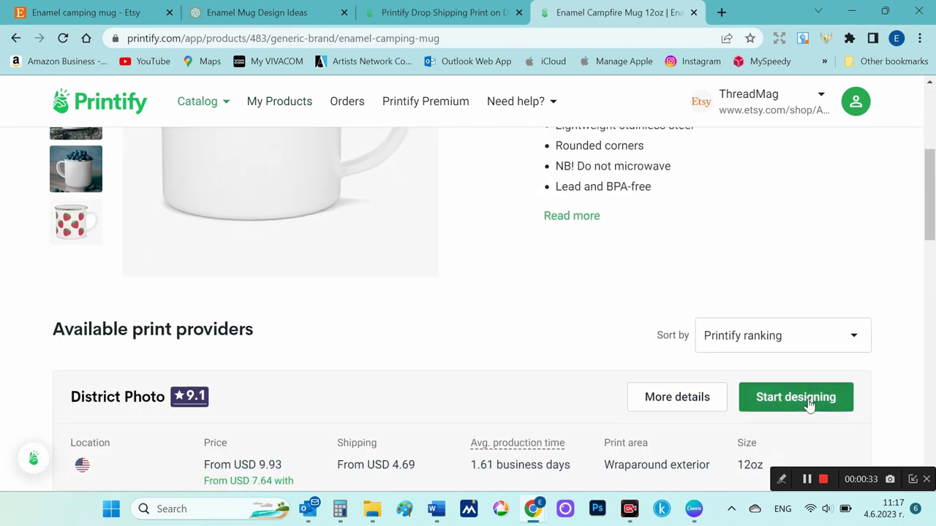
pyautogui.click(806, 403)
pyautogui.click(680, 231)
pyautogui.doubleClick(433, 369)
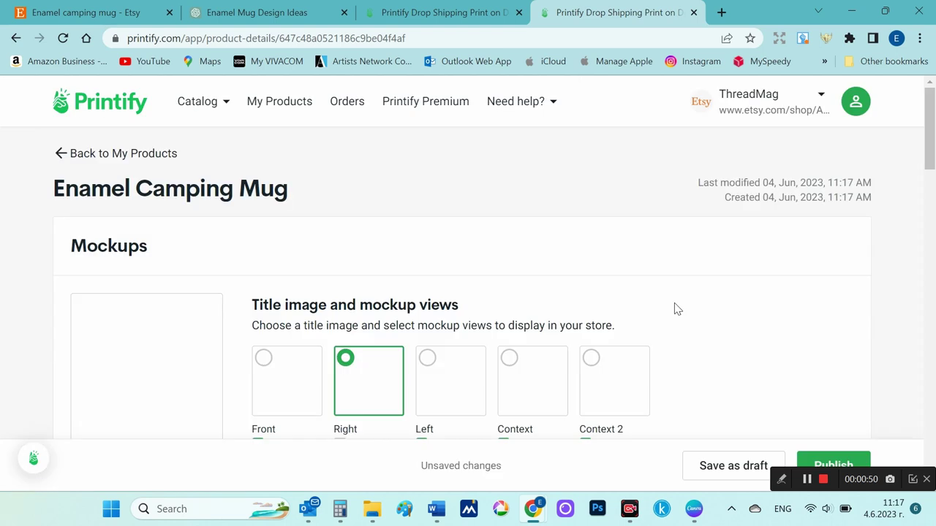
# Step: Compare the Left, Front and Right mockups, keeping the Right view as the title image
pyautogui.click(454, 393)
pyautogui.click(282, 402)
pyautogui.click(377, 386)
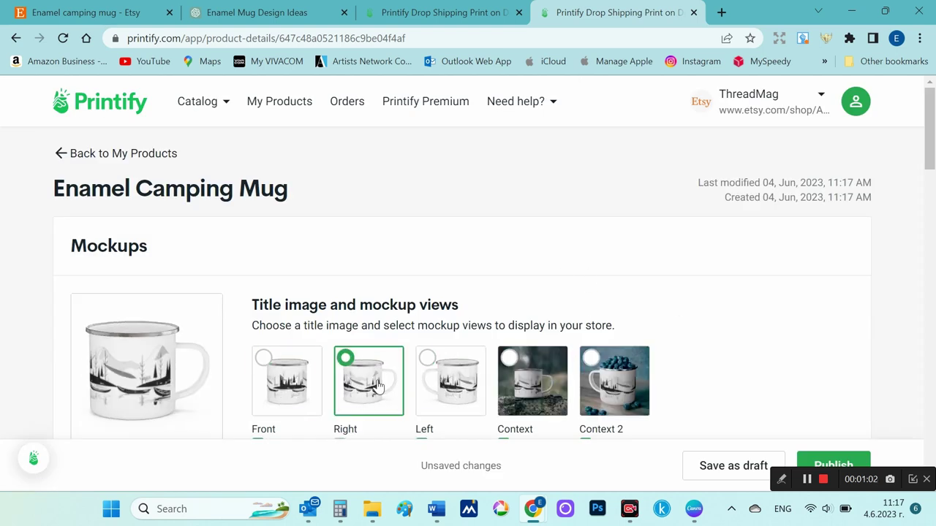
pyautogui.click(457, 395)
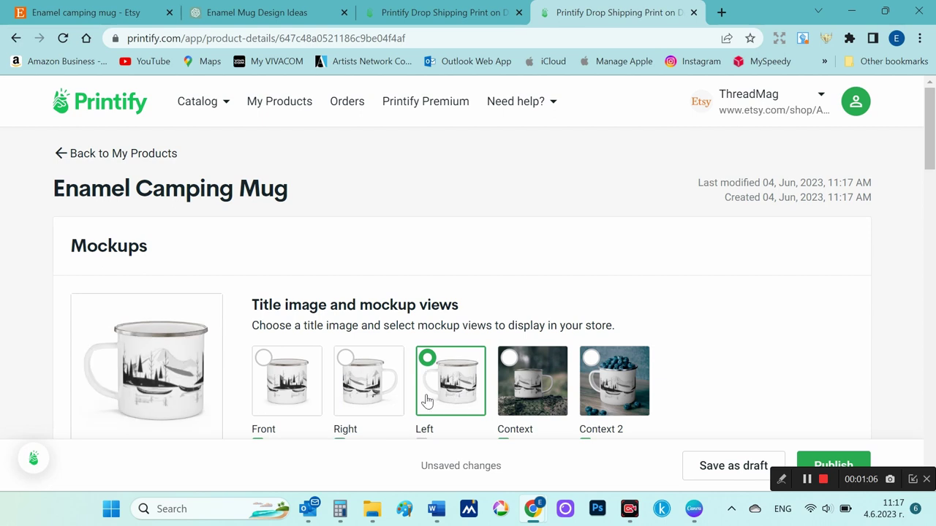
pyautogui.click(379, 395)
# Step: Publish the mountain-lake line-art mug to the Etsy store
pyautogui.scroll(-5, 719, 361)
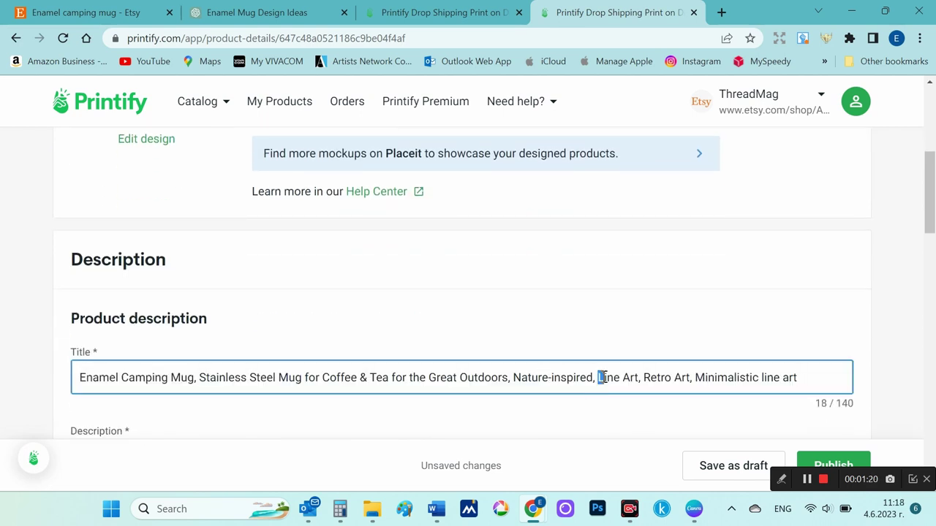
pyautogui.scroll(-5, 697, 383)
pyautogui.scroll(-2, 843, 434)
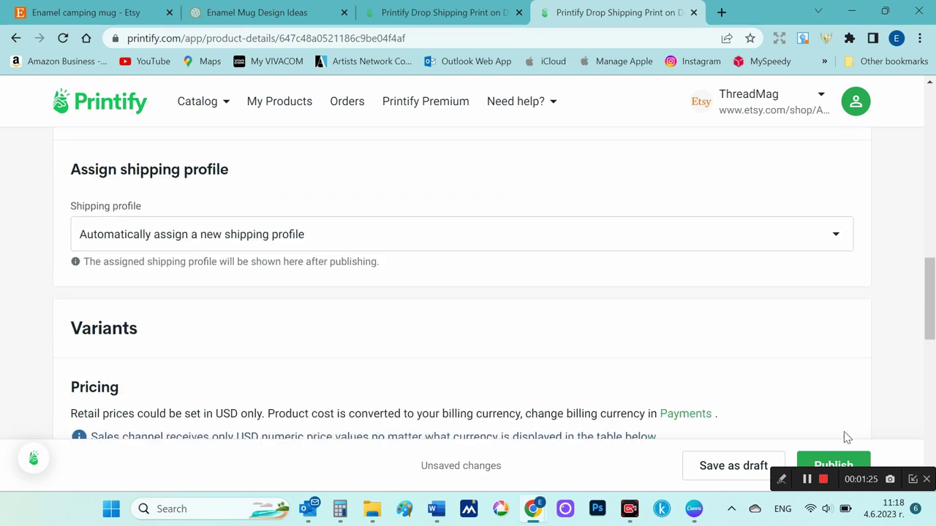
pyautogui.click(830, 460)
pyautogui.scroll(-2, 758, 337)
pyautogui.scroll(-2, 758, 338)
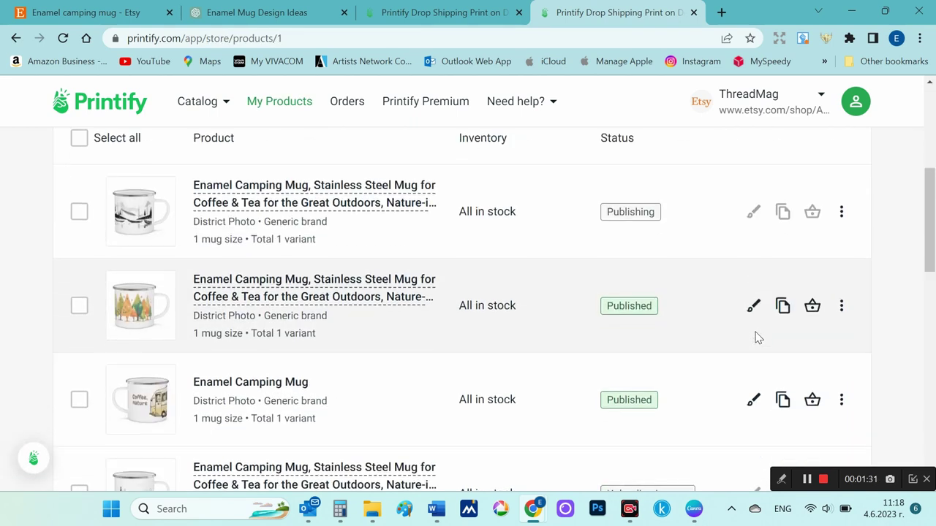
pyautogui.scroll(-1, 758, 337)
pyautogui.scroll(-1, 758, 338)
pyautogui.scroll(-1, 758, 338)
pyautogui.scroll(1, 758, 337)
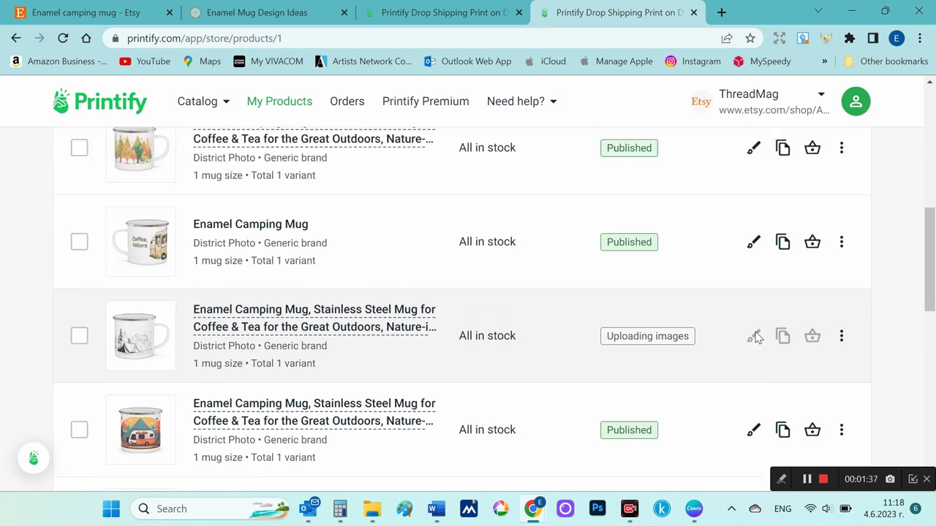
pyautogui.scroll(1, 758, 338)
pyautogui.scroll(1, 758, 337)
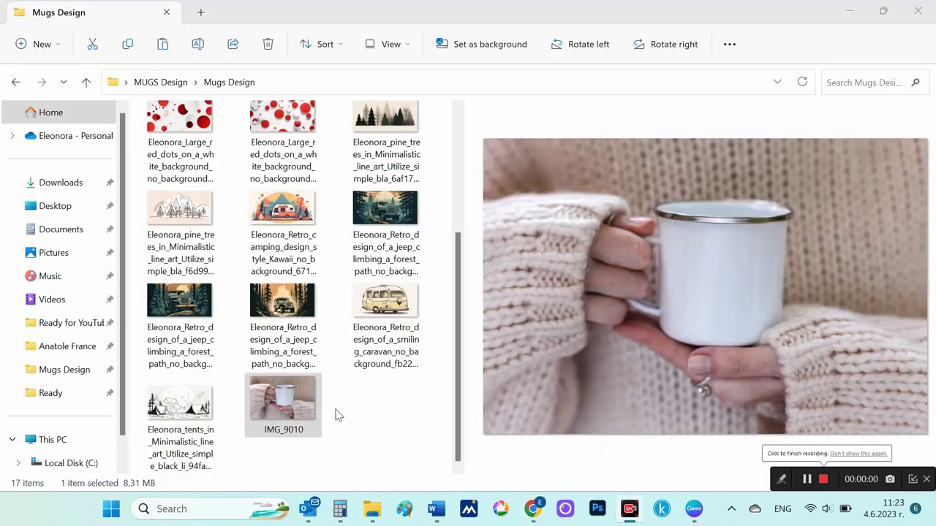
# Step: Toggle the IMG_9010 enamel-mug photo preview in the Mugs Design folder, then go to Canva
pyautogui.click(291, 406)
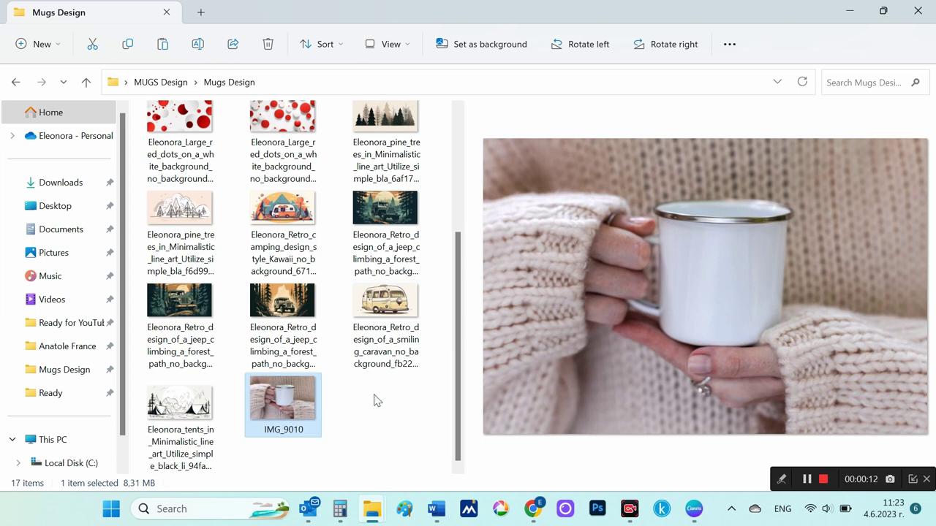
pyautogui.click(376, 400)
pyautogui.click(275, 396)
pyautogui.click(333, 411)
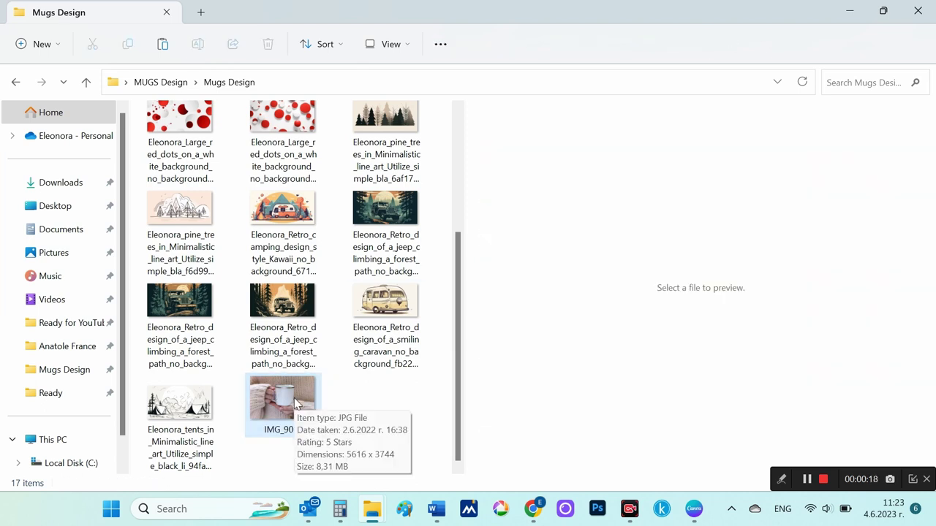
pyautogui.click(693, 509)
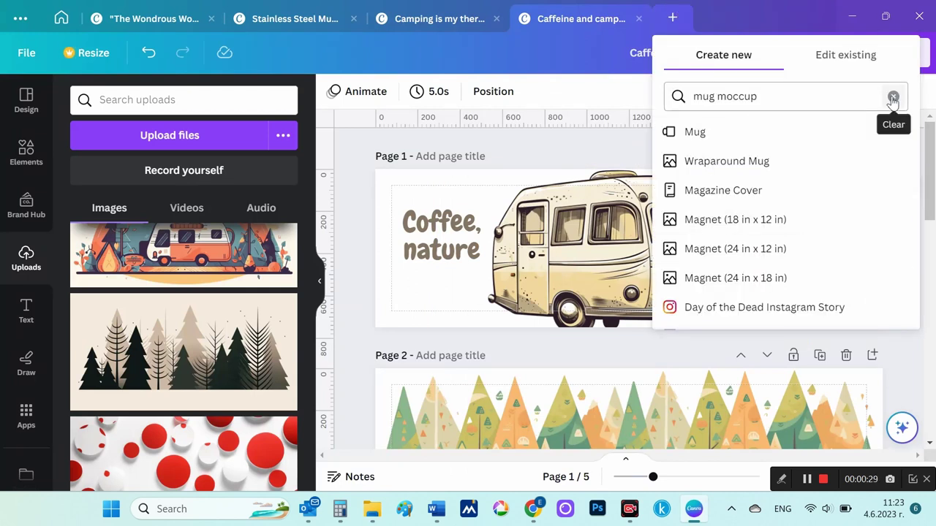
# Step: Create a new custom-size Canva design of 5616×3744
pyautogui.click(893, 97)
pyautogui.click(737, 132)
pyautogui.write('5616')
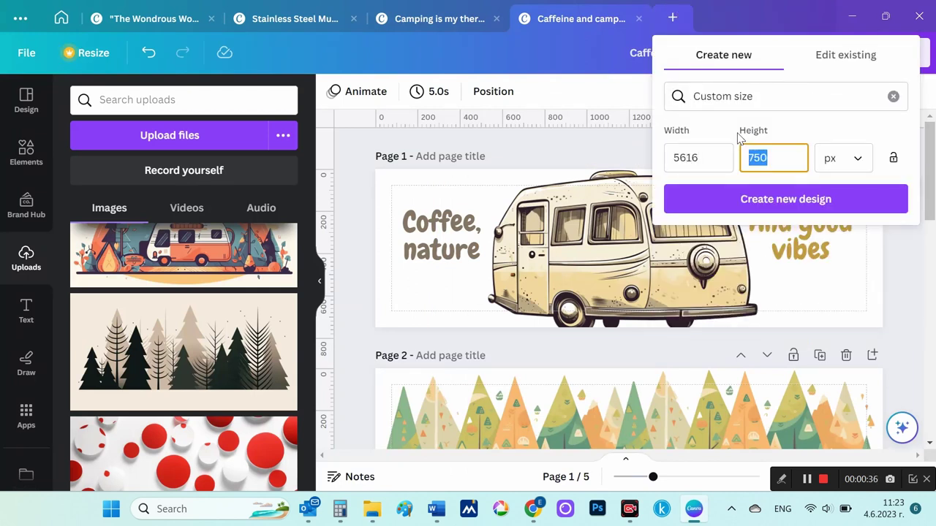
pyautogui.write('3744')
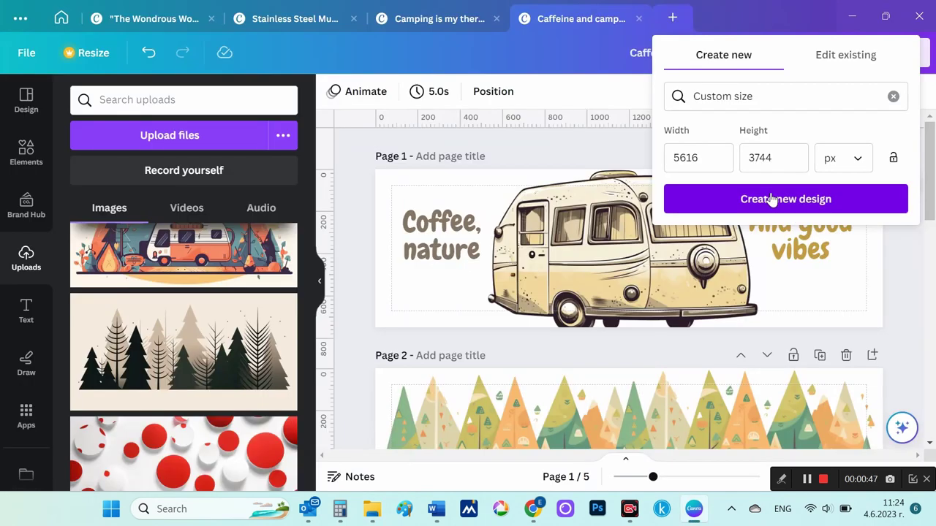
pyautogui.click(768, 201)
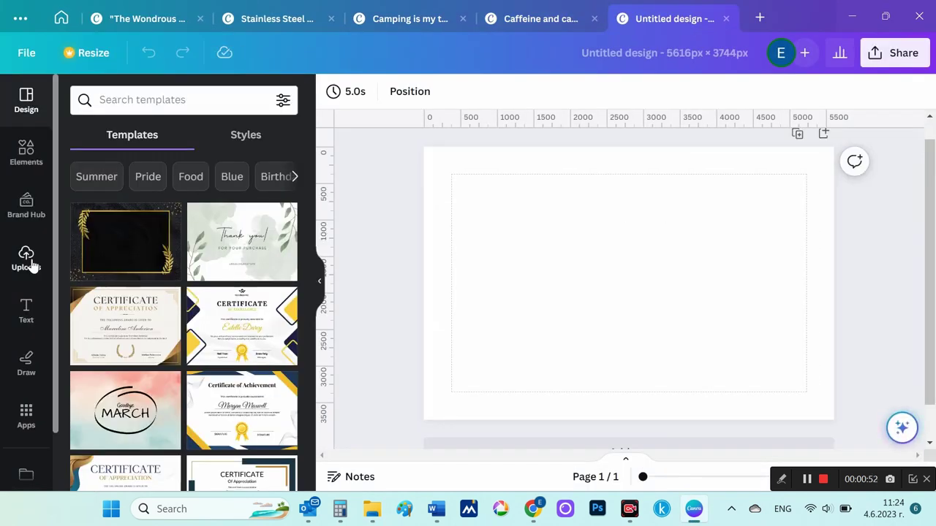
# Step: Upload the mug photo and enlarge it to fill the whole page
pyautogui.click(24, 256)
pyautogui.click(176, 138)
pyautogui.scroll(-5, 292, 307)
pyautogui.doubleClick(179, 366)
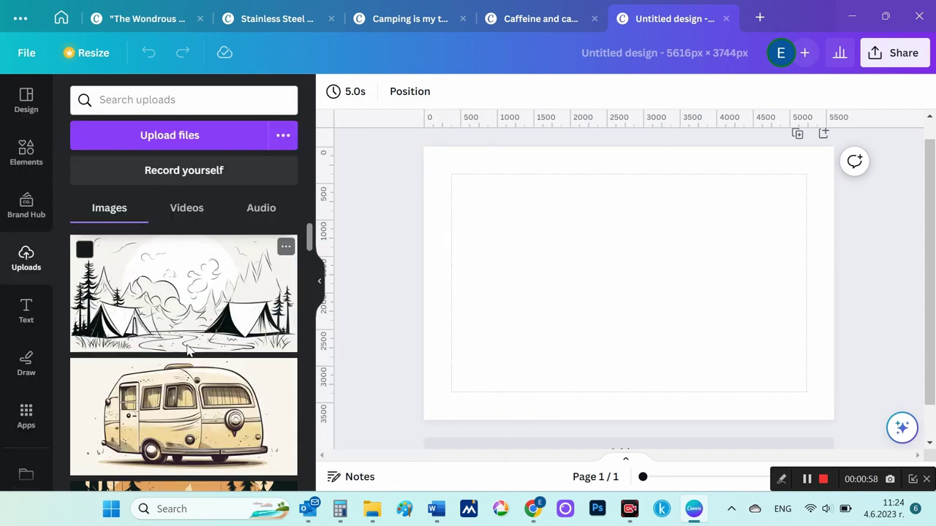
pyautogui.click(133, 274)
pyautogui.moveTo(577, 264); pyautogui.dragTo(526, 225)
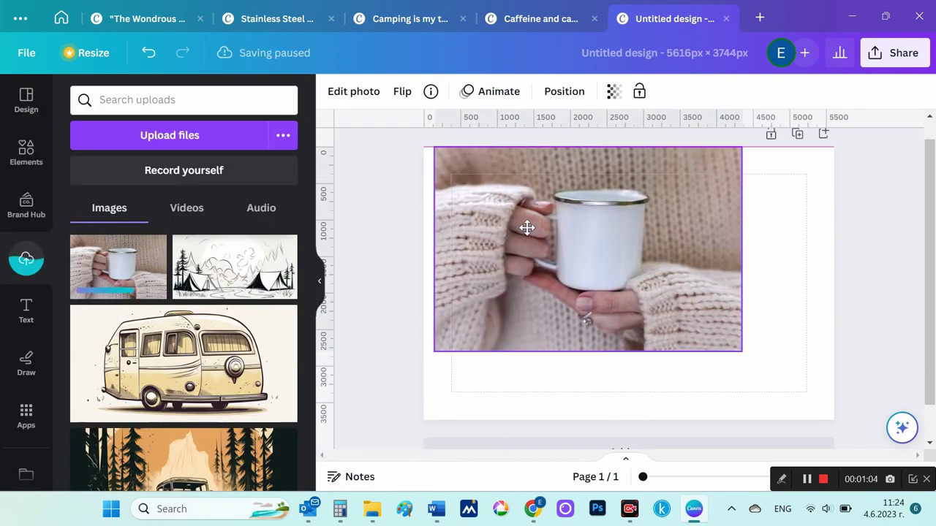
pyautogui.moveTo(731, 347); pyautogui.dragTo(830, 431)
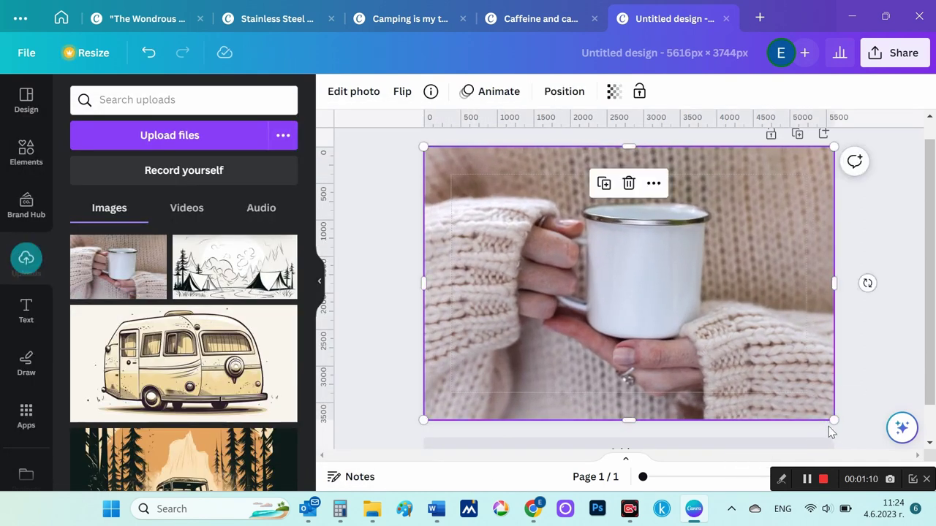
pyautogui.click(377, 302)
# Step: Add the camper van image, shrinking and positioning it onto the mug
pyautogui.scroll(-3, 183, 329)
pyautogui.scroll(1, 455, 218)
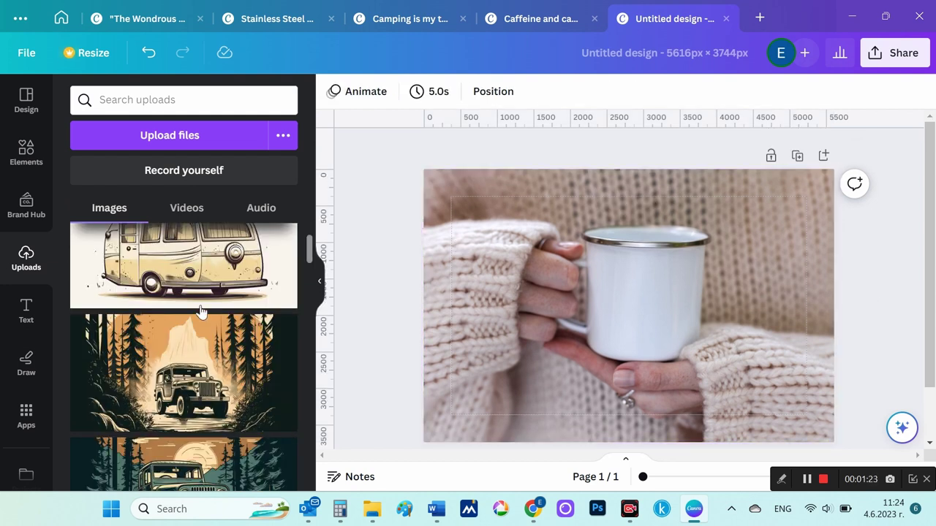
pyautogui.click(654, 301)
pyautogui.moveTo(774, 380); pyautogui.dragTo(650, 316)
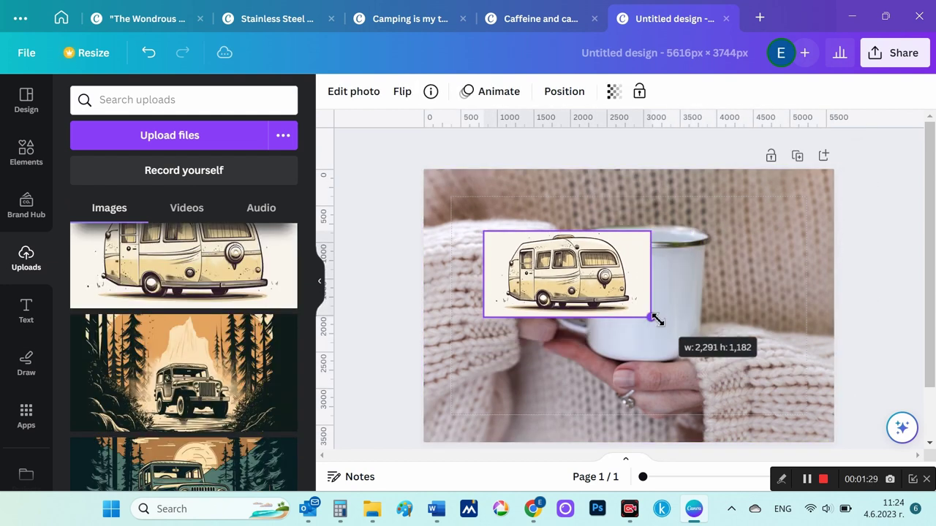
pyautogui.moveTo(590, 286); pyautogui.dragTo(662, 312)
pyautogui.moveTo(558, 342); pyautogui.dragTo(578, 328)
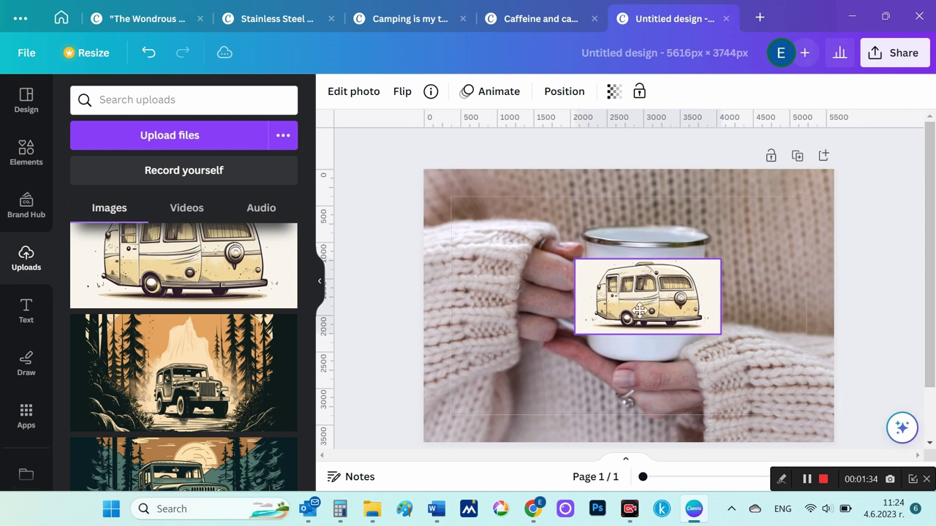
pyautogui.moveTo(636, 311); pyautogui.dragTo(640, 316)
# Step: Remove the camper image's background, fine-tune its placement, and add a blank second page
pyautogui.click(354, 91)
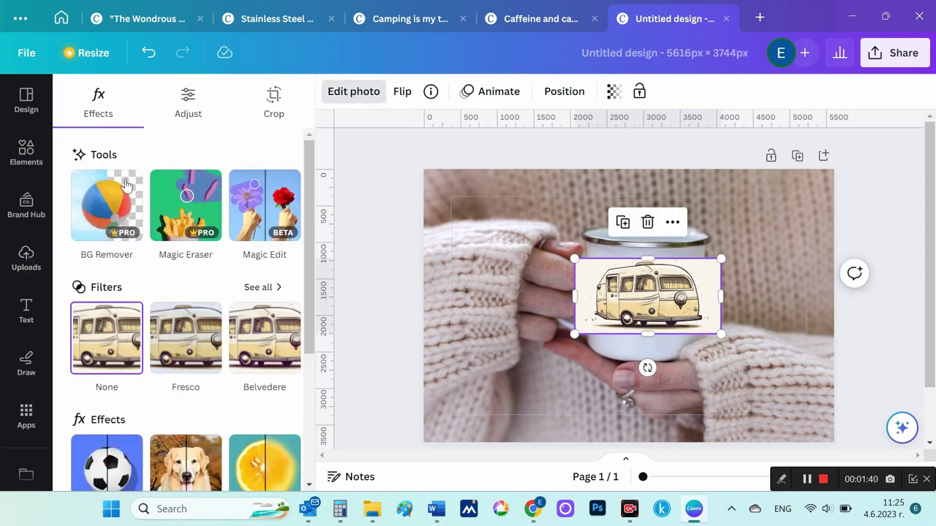
pyautogui.click(107, 205)
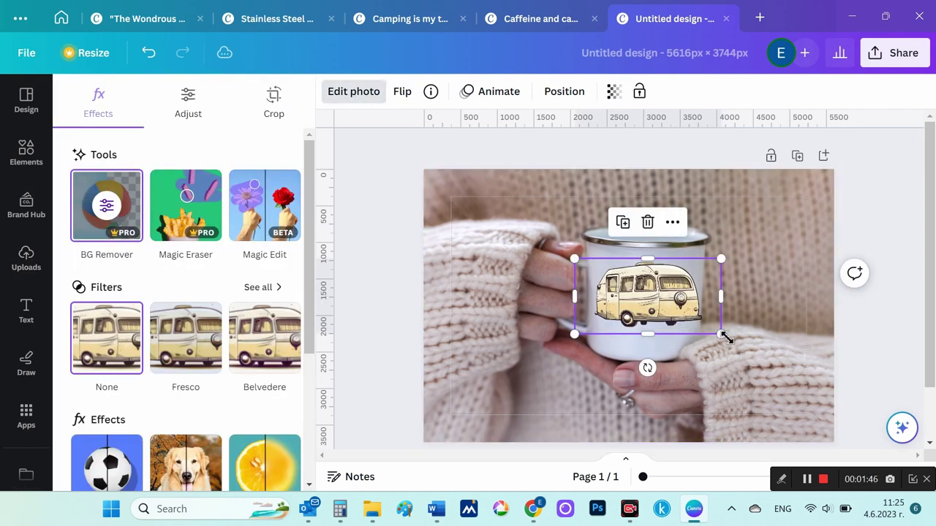
pyautogui.moveTo(725, 336); pyautogui.dragTo(719, 333)
pyautogui.moveTo(653, 312); pyautogui.dragTo(657, 317)
pyautogui.click(882, 222)
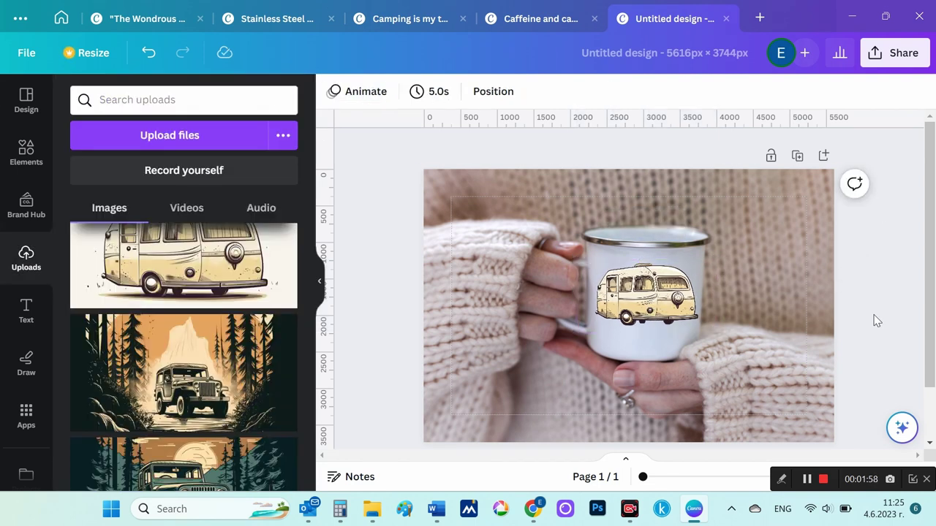
pyautogui.scroll(-2, 876, 321)
pyautogui.click(607, 411)
# Step: Add the mug photo as the background of page 2
pyautogui.scroll(2, 129, 272)
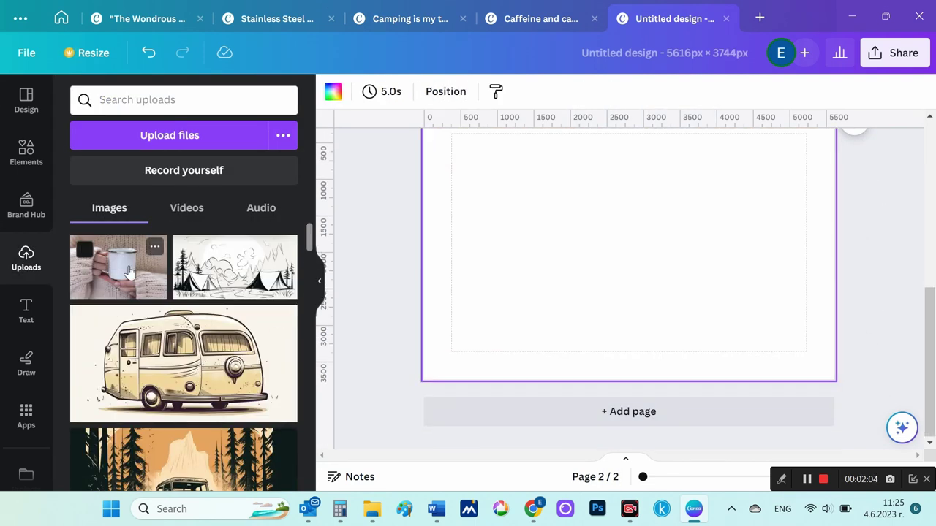
pyautogui.click(128, 272)
pyautogui.moveTo(612, 251); pyautogui.dragTo(548, 256)
pyautogui.scroll(-3, 182, 329)
# Step: Place the forest trees image on the mug, shrinking, trimming and centering it
pyautogui.click(183, 344)
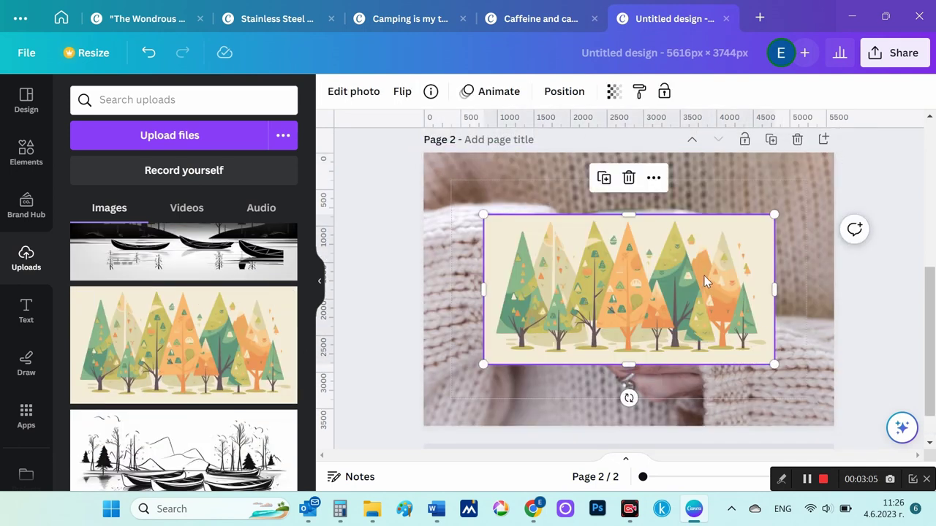
pyautogui.moveTo(704, 275); pyautogui.dragTo(815, 275)
pyautogui.moveTo(882, 364); pyautogui.dragTo(791, 327)
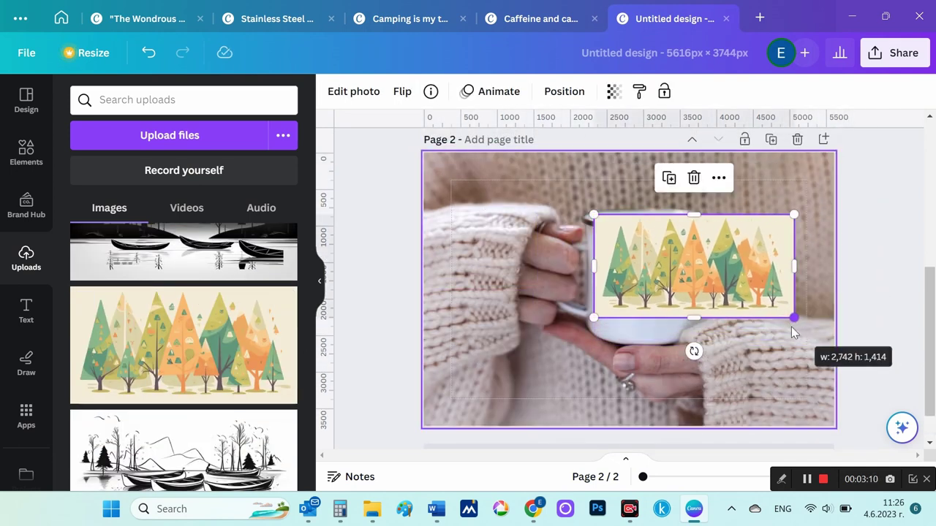
pyautogui.moveTo(742, 292); pyautogui.dragTo(746, 316)
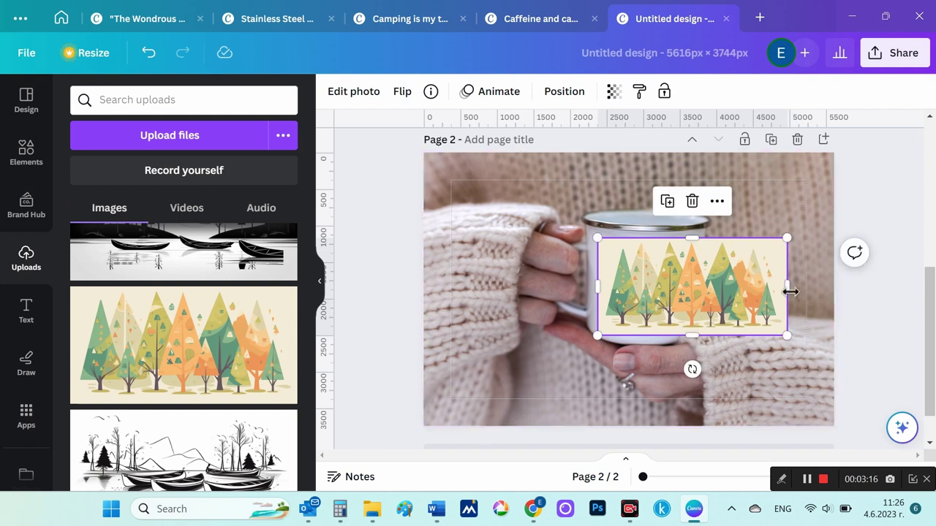
pyautogui.moveTo(797, 289); pyautogui.dragTo(700, 285)
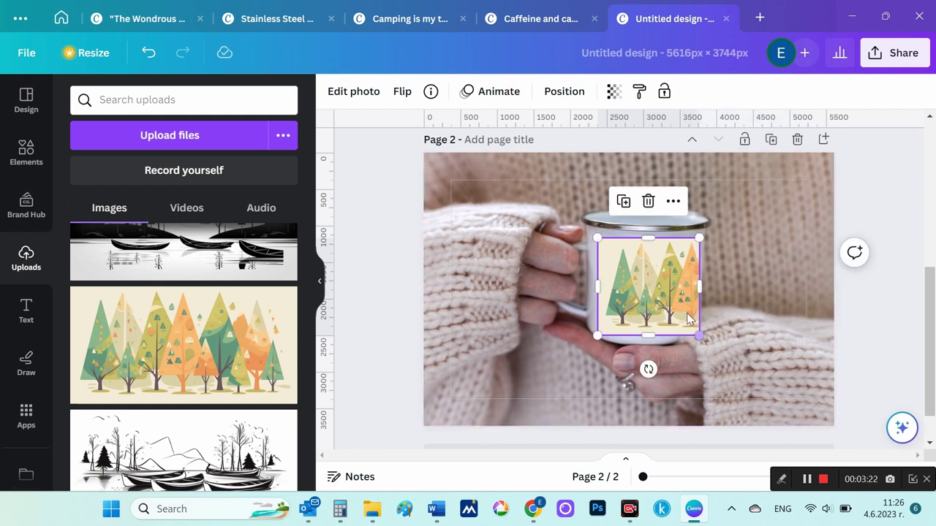
pyautogui.moveTo(687, 318); pyautogui.dragTo(673, 307)
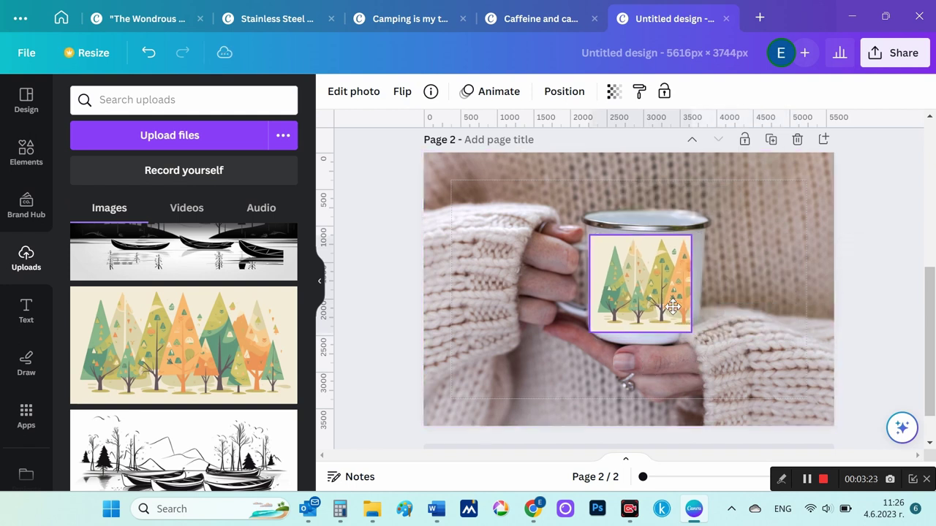
pyautogui.click(351, 95)
pyautogui.click(923, 263)
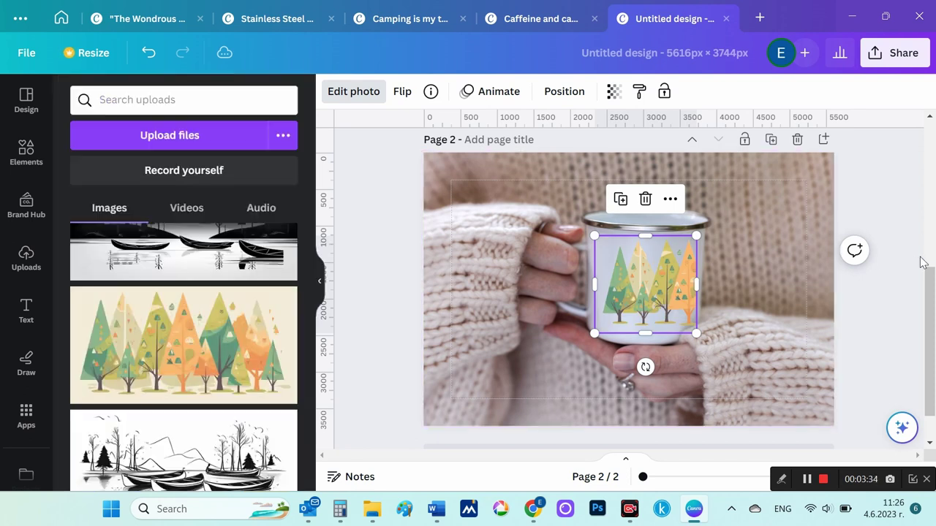
pyautogui.click(684, 299)
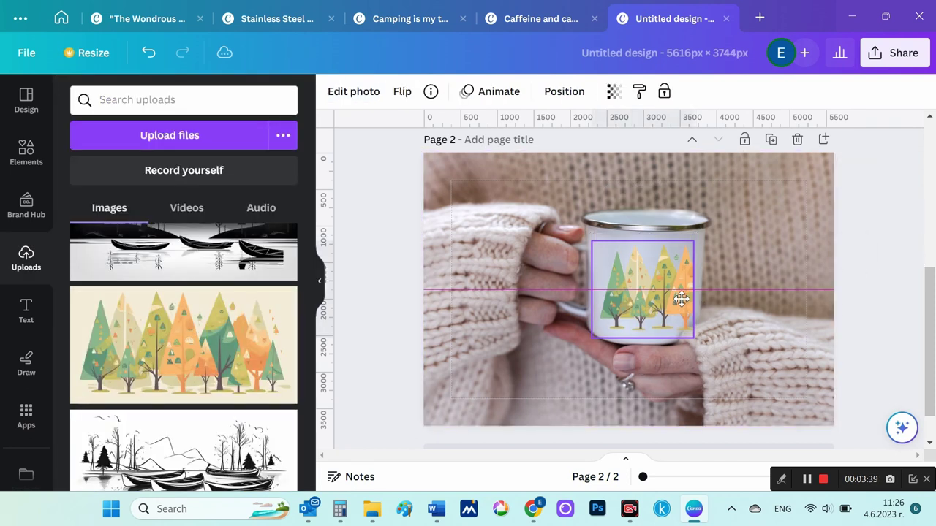
pyautogui.click(898, 248)
pyautogui.scroll(5, 898, 244)
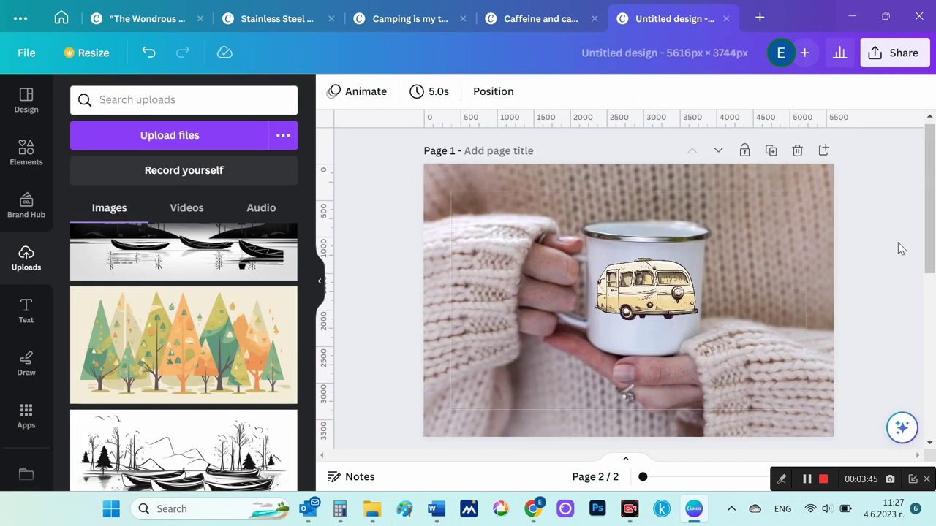
pyautogui.scroll(-5, 899, 248)
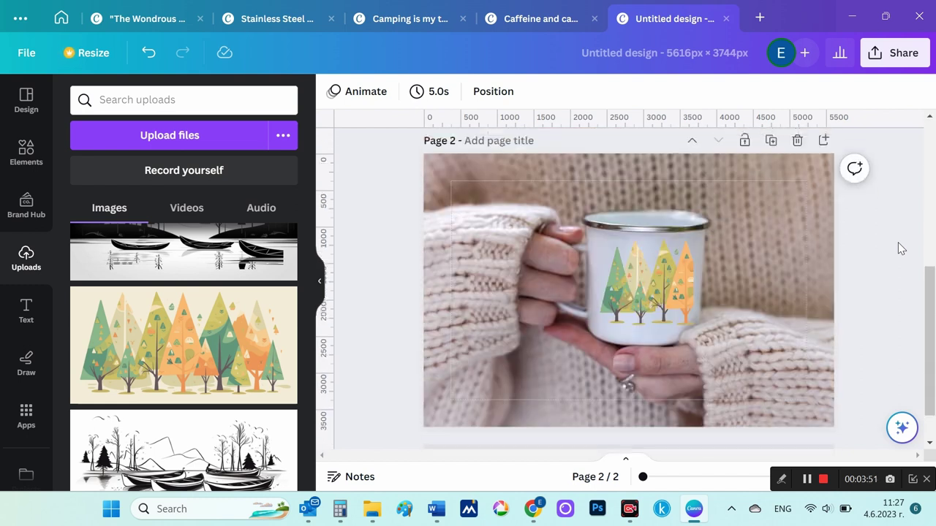
pyautogui.scroll(3, 900, 248)
pyautogui.scroll(1, 900, 249)
pyautogui.scroll(-5, 900, 249)
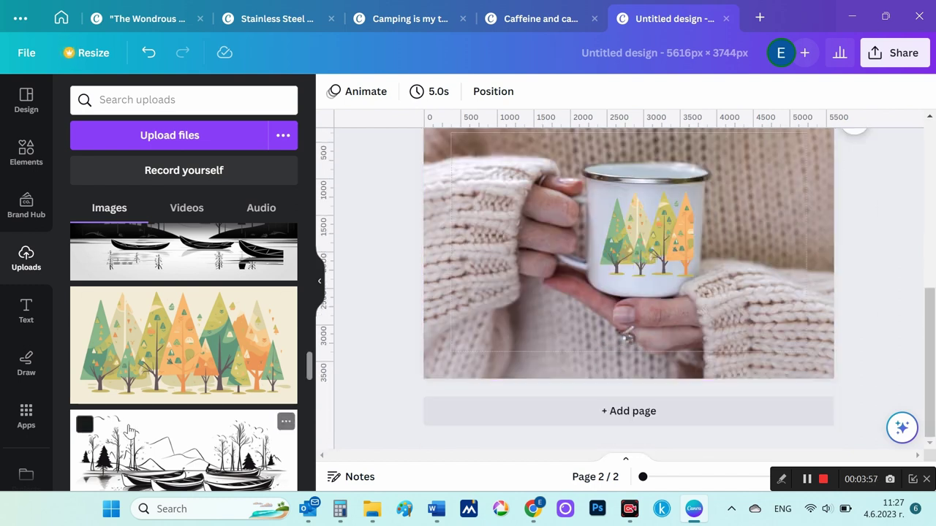
pyautogui.scroll(-1, 183, 438)
pyautogui.scroll(2, 183, 439)
pyautogui.scroll(3, 645, 322)
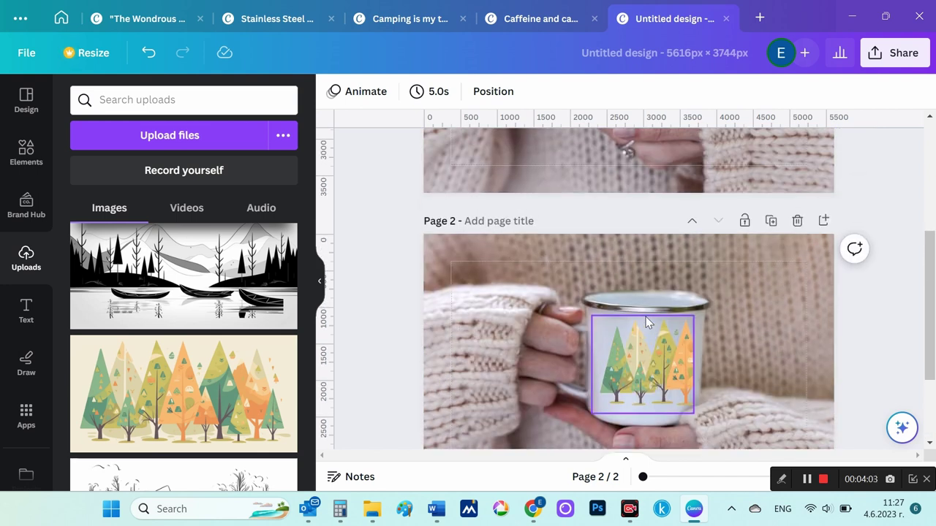
pyautogui.scroll(3, 645, 322)
pyautogui.scroll(-3, 645, 322)
# Step: Download page 1 of the mockup as a PNG and save it
pyautogui.click(26, 52)
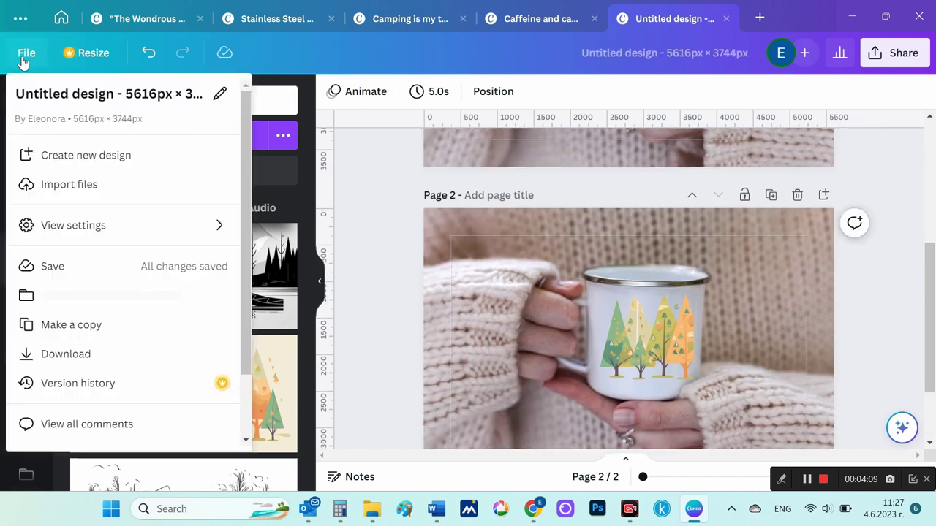
pyautogui.click(121, 353)
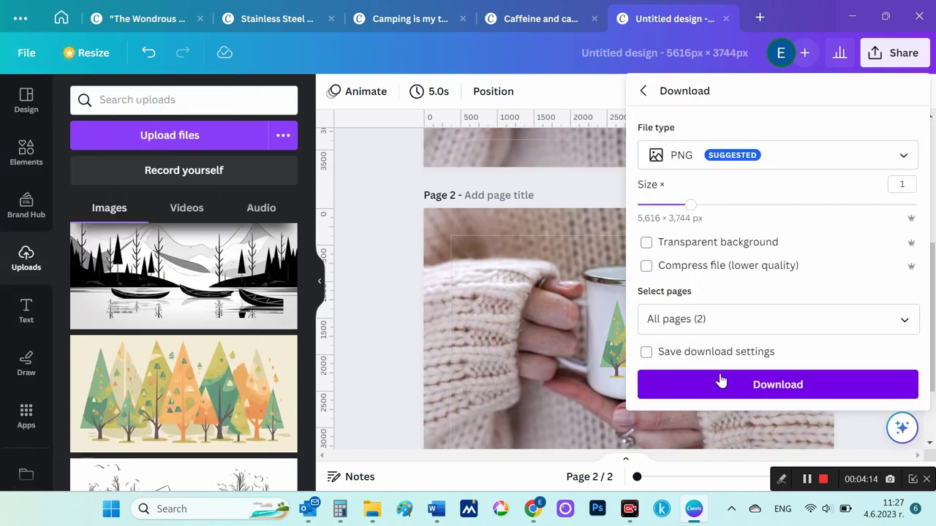
pyautogui.click(762, 318)
pyautogui.click(904, 131)
pyautogui.click(904, 173)
pyautogui.click(804, 272)
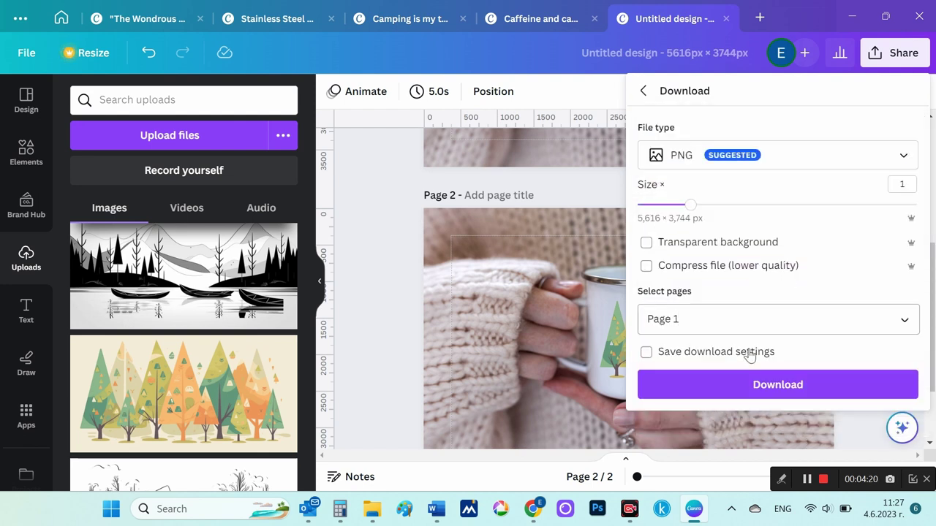
pyautogui.click(728, 386)
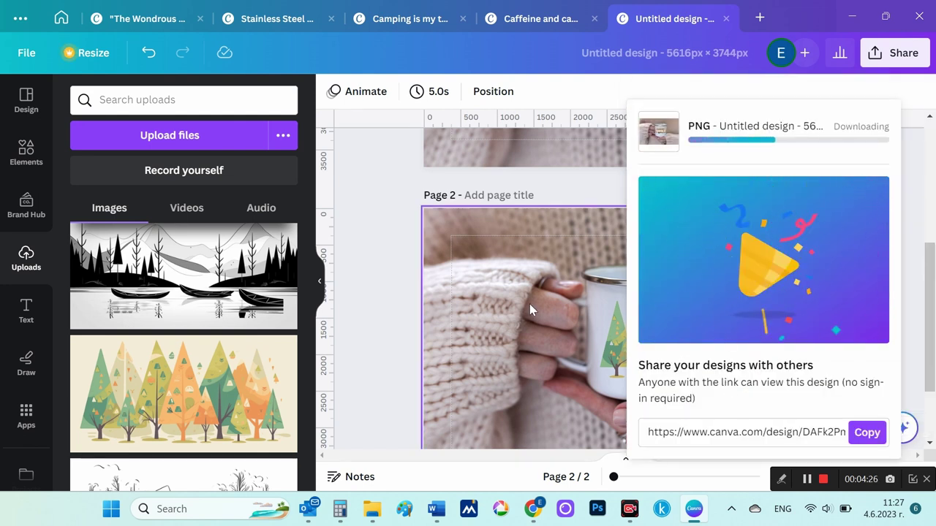
pyautogui.scroll(-5, 373, 314)
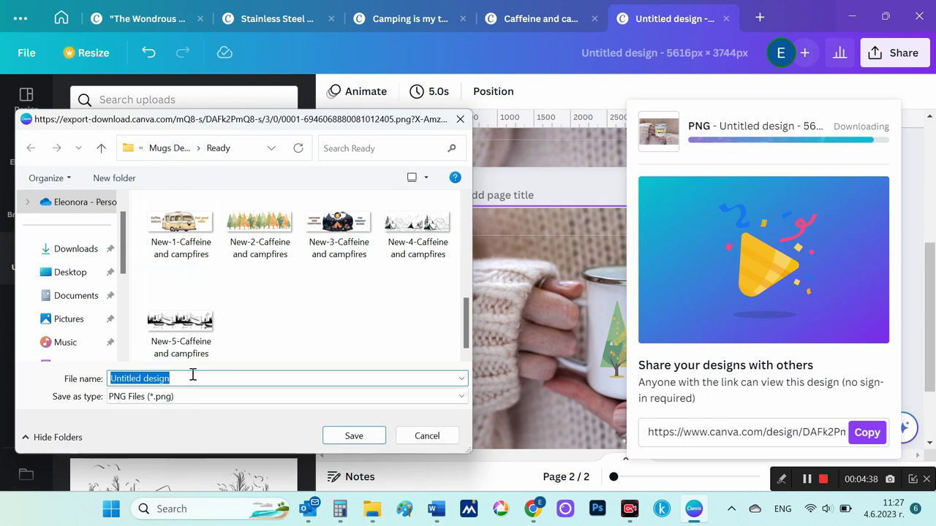
pyautogui.write('Mug')
pyautogui.press('Return')
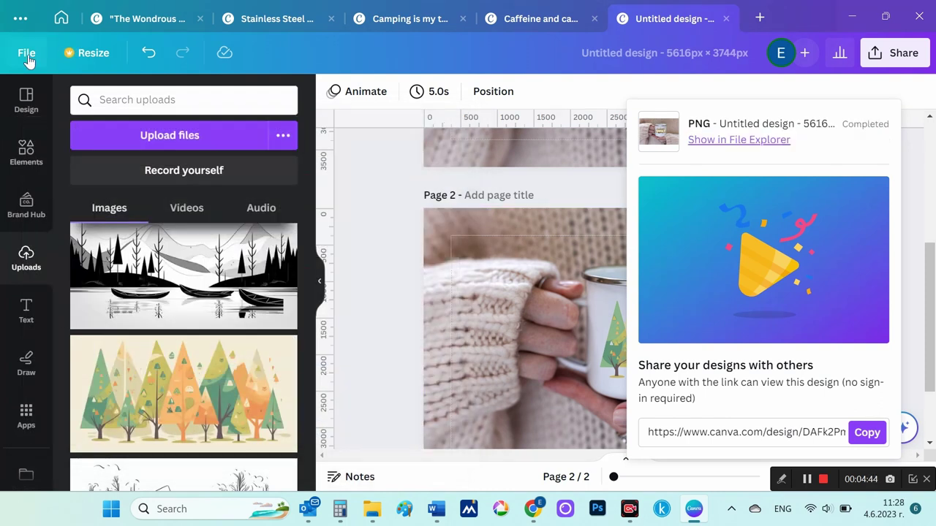
# Step: Download only page 2 as a PNG named Mug-1-Untitled into the Ready folder
pyautogui.click(28, 53)
pyautogui.click(67, 354)
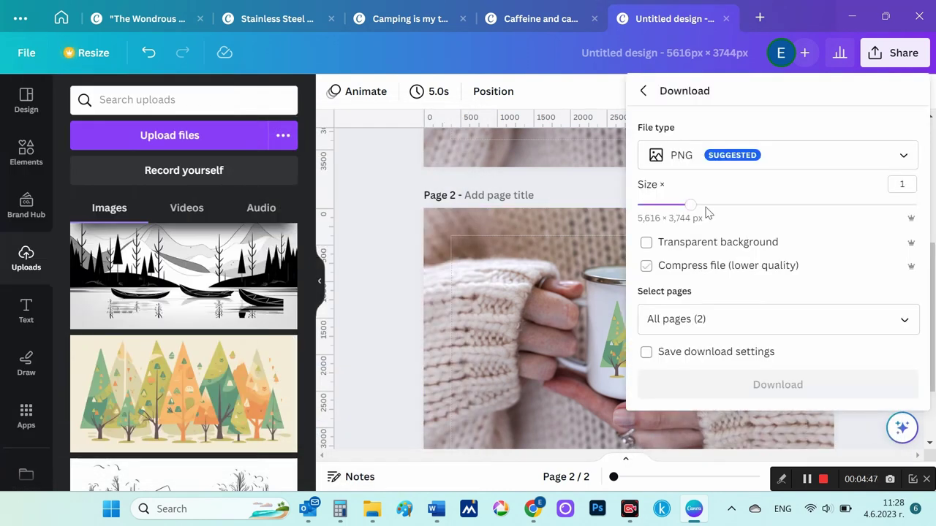
pyautogui.click(735, 319)
pyautogui.click(902, 129)
pyautogui.click(902, 217)
pyautogui.click(779, 278)
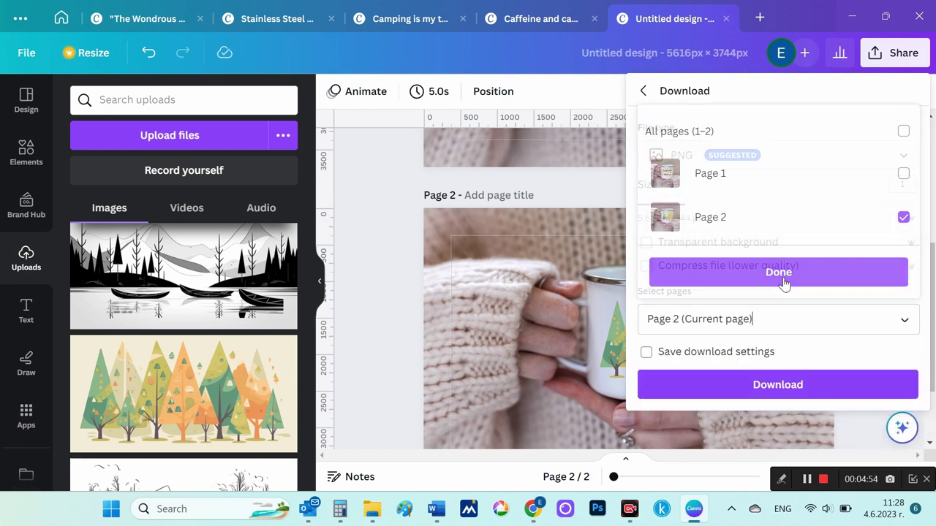
pyautogui.click(722, 395)
pyautogui.click(393, 320)
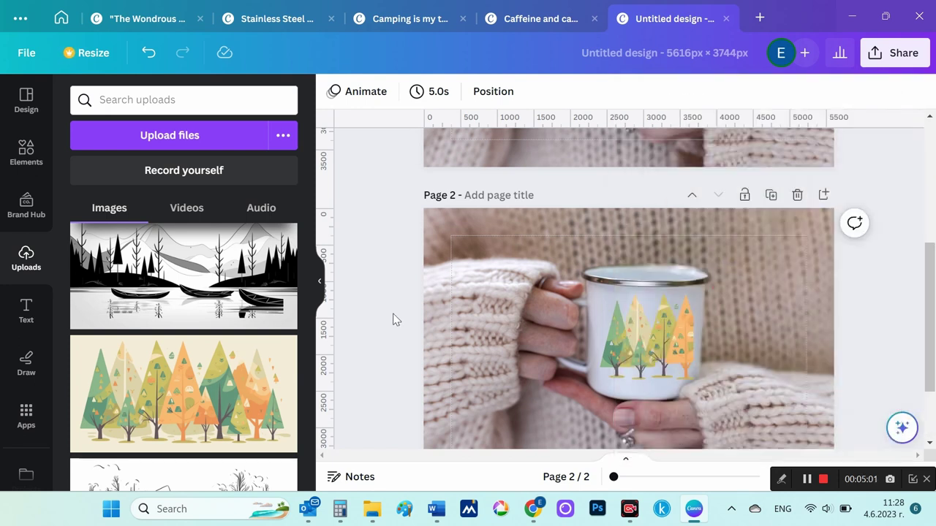
pyautogui.scroll(-5, 349, 332)
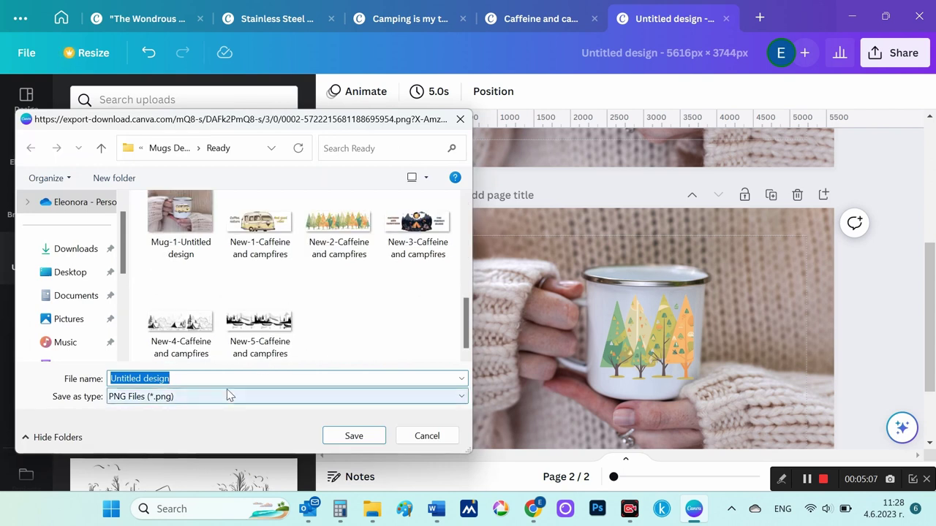
pyautogui.click(185, 234)
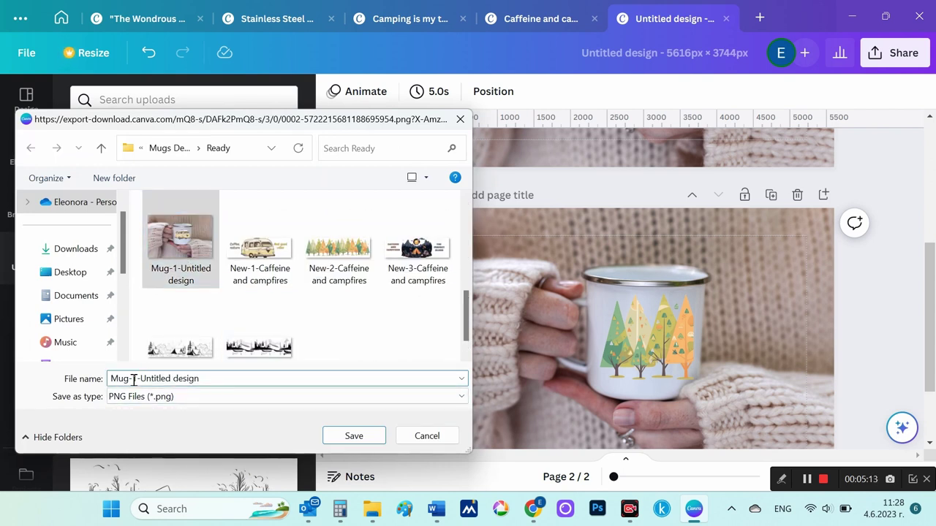
pyautogui.click(370, 437)
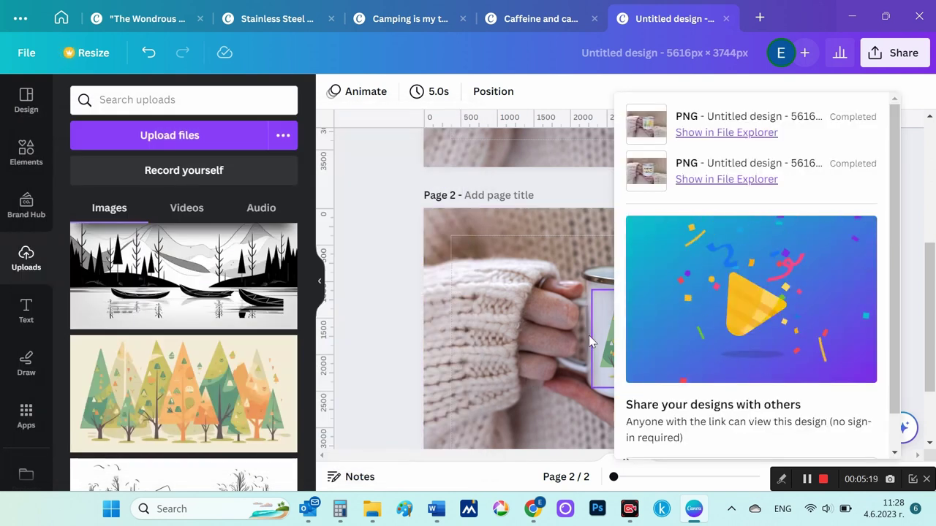
pyautogui.click(539, 515)
# Step: Upload the Canva mug mockup image into the tree-design Enamel Camping Mug listing's photos
pyautogui.scroll(-1, 443, 313)
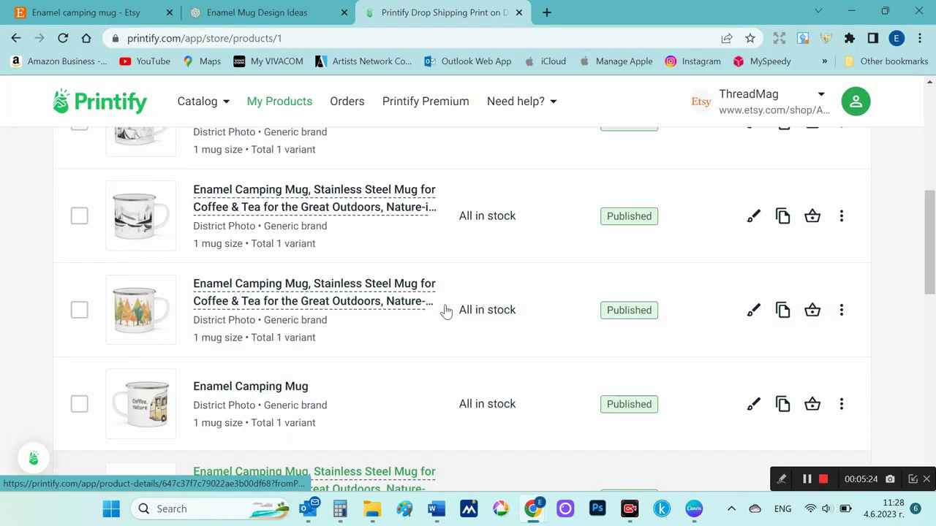
pyautogui.scroll(2, 144, 133)
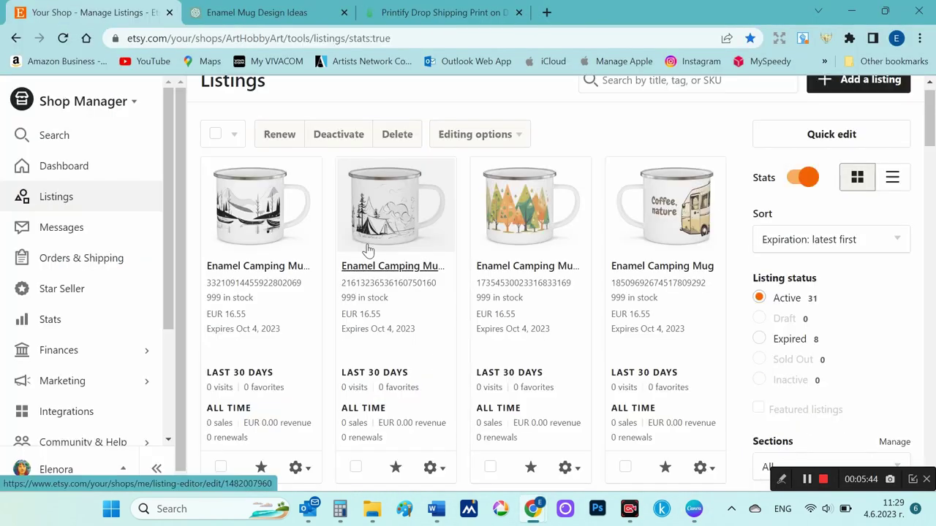
pyautogui.scroll(-3, 367, 249)
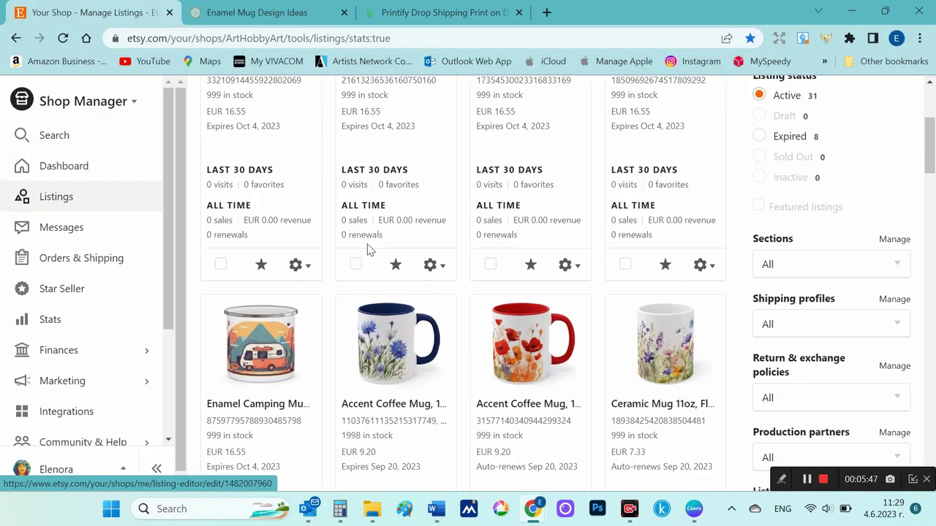
pyautogui.scroll(1, 369, 249)
pyautogui.scroll(-1, 368, 248)
pyautogui.scroll(-1, 345, 286)
pyautogui.scroll(1, 344, 284)
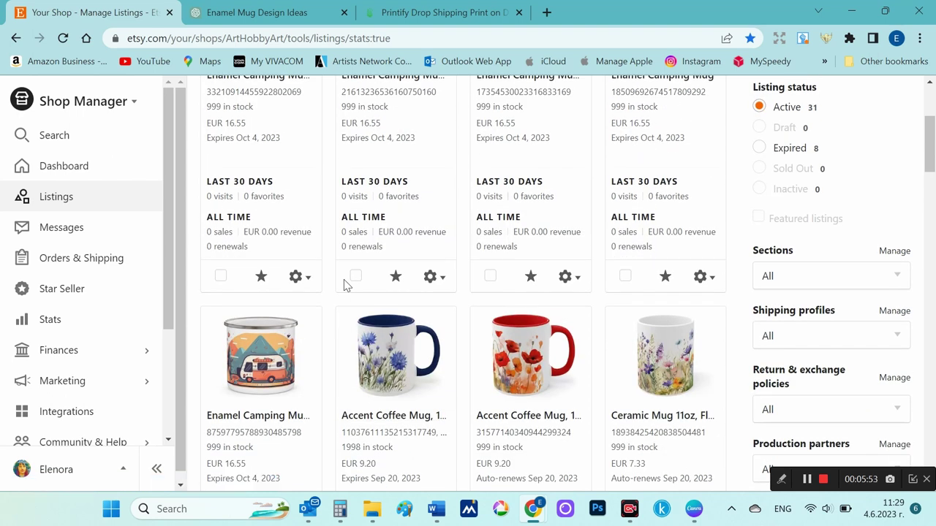
pyautogui.scroll(2, 345, 285)
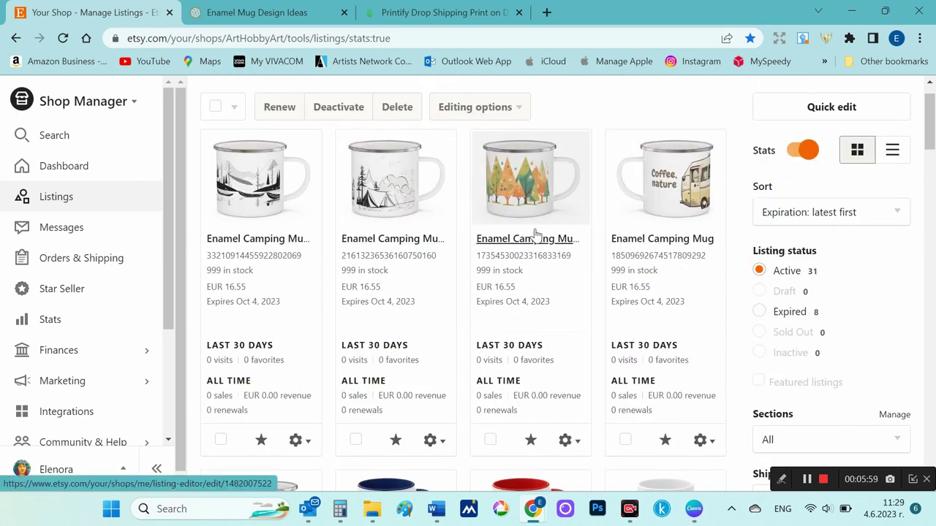
pyautogui.scroll(-2, 591, 256)
pyautogui.scroll(-2, 591, 256)
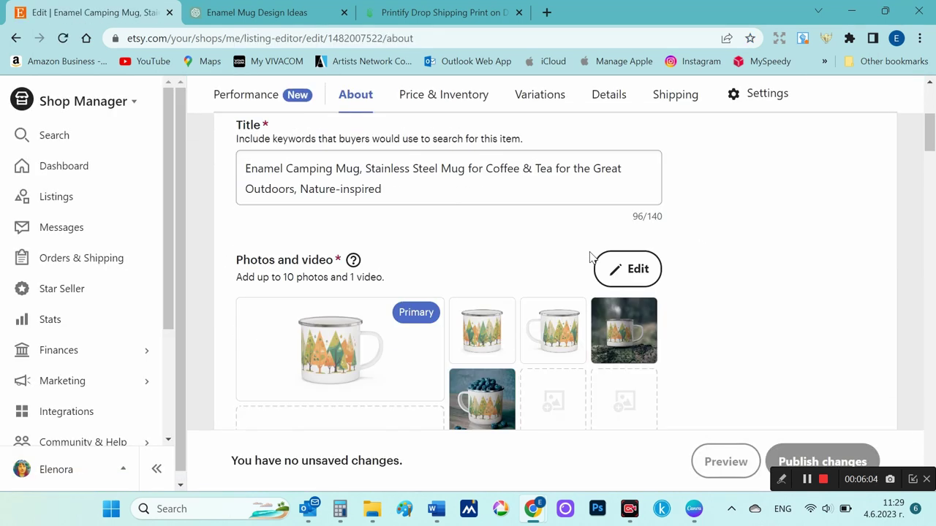
pyautogui.scroll(-1, 591, 255)
pyautogui.click(554, 360)
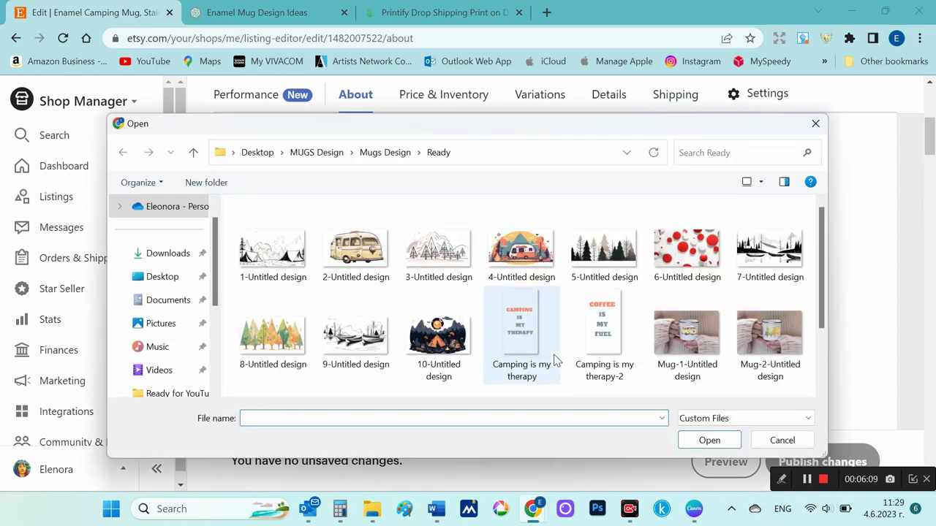
pyautogui.doubleClick(774, 347)
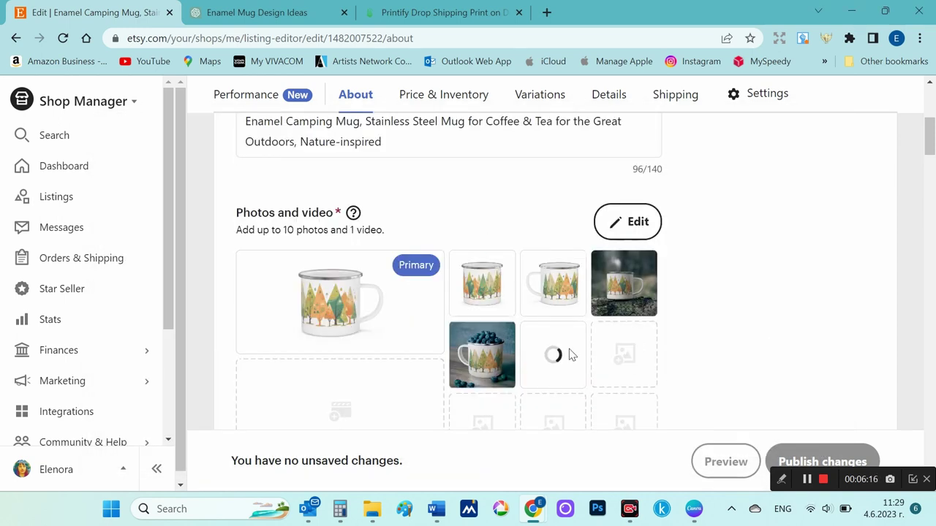
# Step: Set the listing's Material attribute to Metal
pyautogui.scroll(-1, 785, 324)
pyautogui.scroll(-2, 741, 309)
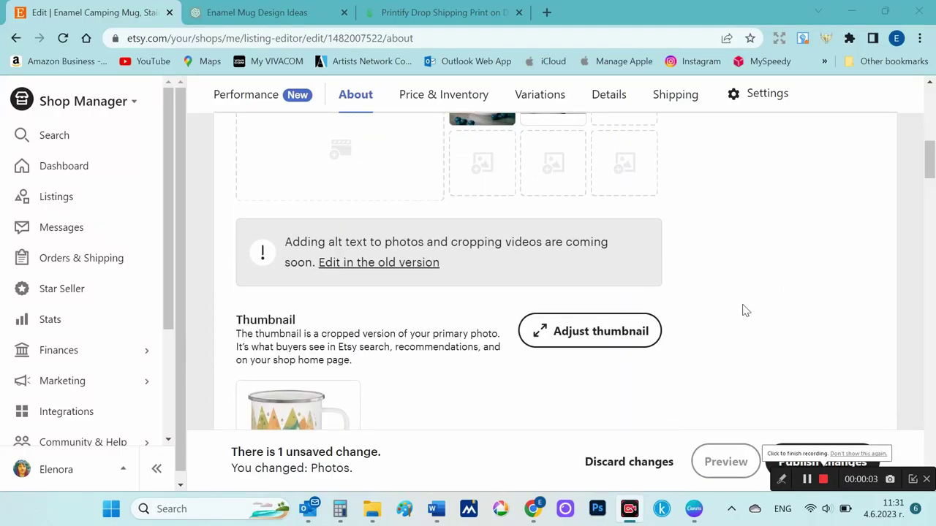
pyautogui.scroll(-2, 742, 309)
pyautogui.scroll(-2, 741, 309)
pyautogui.scroll(-1, 741, 309)
pyautogui.scroll(-5, 742, 309)
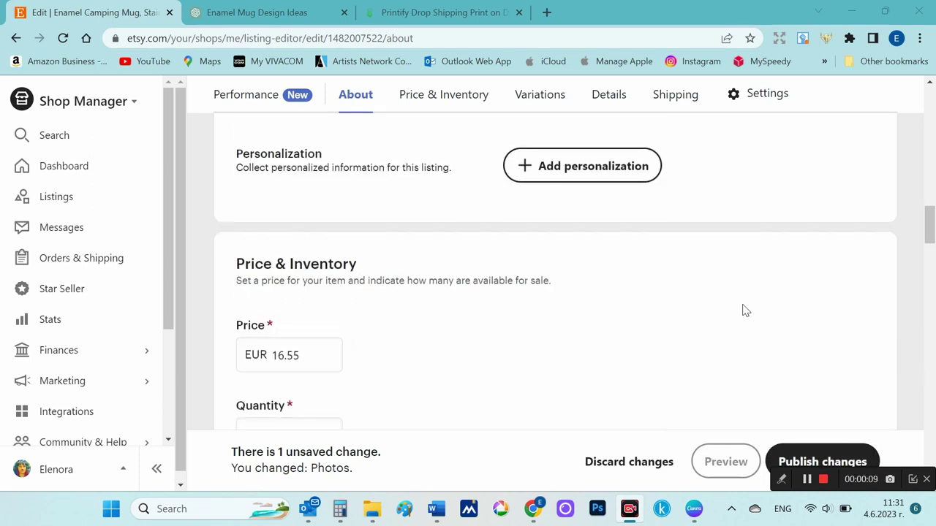
pyautogui.scroll(-5, 741, 310)
pyautogui.scroll(-2, 741, 309)
pyautogui.scroll(-2, 741, 310)
pyautogui.scroll(-2, 741, 309)
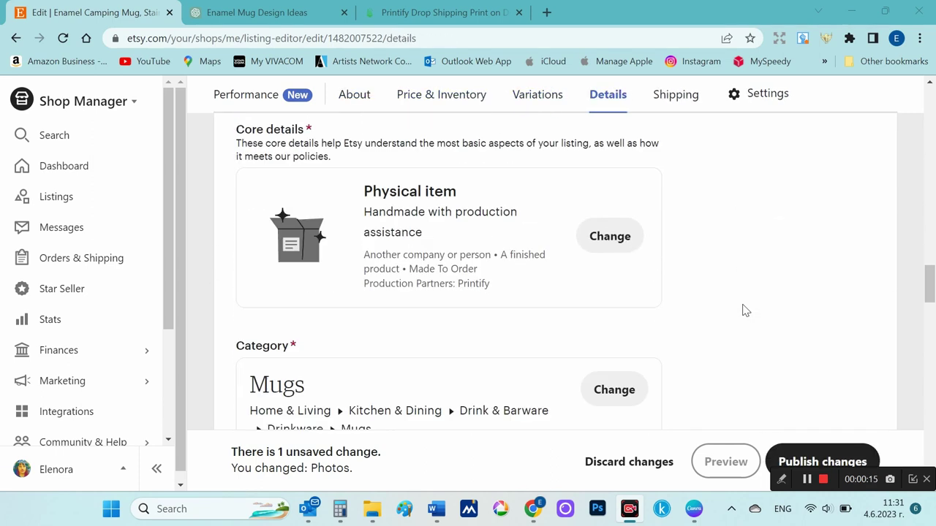
pyautogui.scroll(-2, 741, 309)
pyautogui.scroll(1, 742, 307)
pyautogui.scroll(-3, 743, 307)
pyautogui.scroll(1, 743, 307)
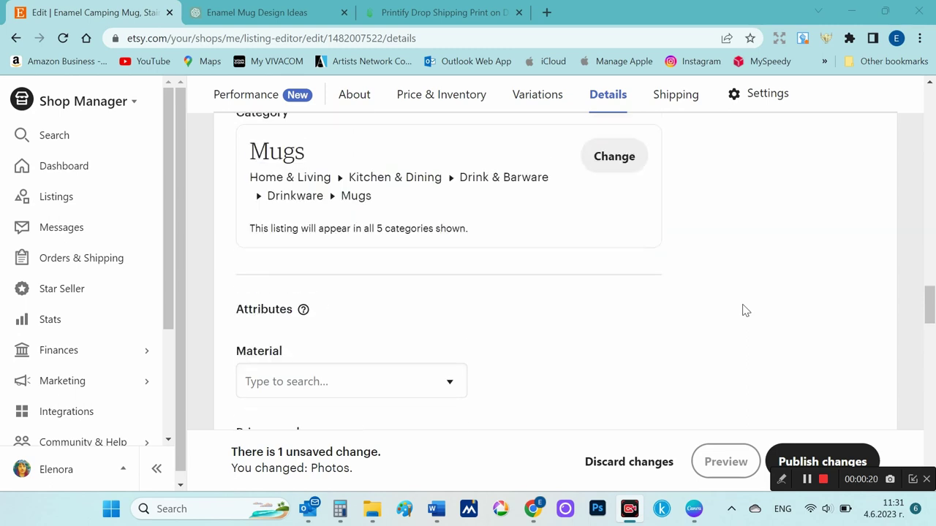
pyautogui.scroll(-3, 744, 285)
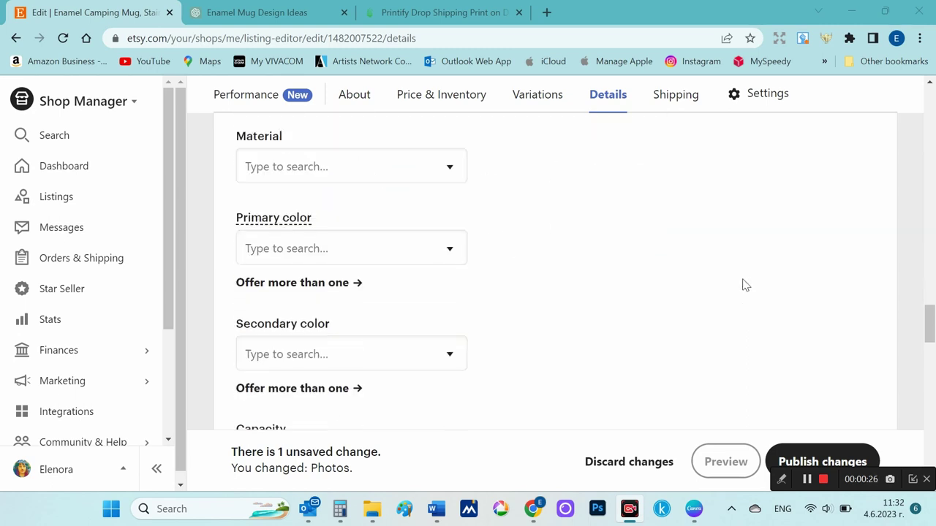
pyautogui.scroll(1, 743, 285)
pyautogui.click(449, 216)
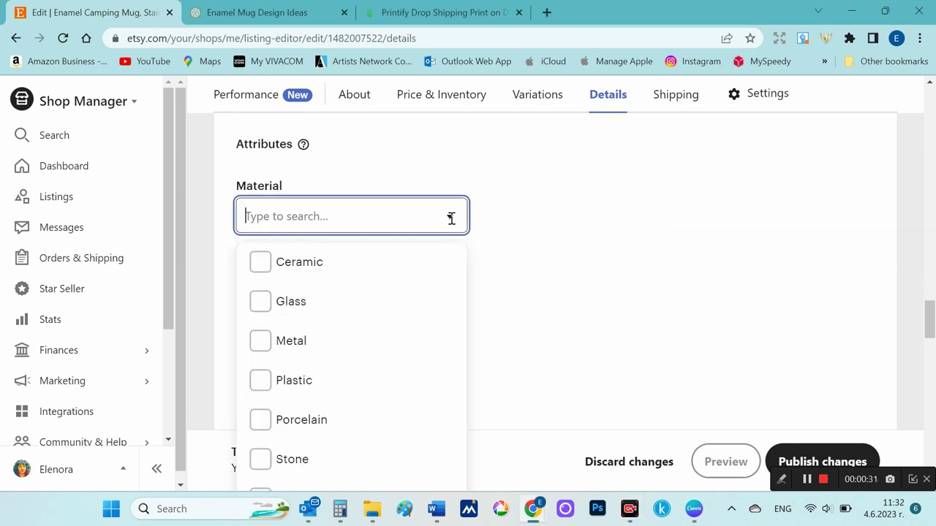
pyautogui.click(357, 342)
pyautogui.click(578, 314)
# Step: Add the tags 'Mug' and 'Mug for Coffee' to the listing
pyautogui.scroll(-2, 531, 273)
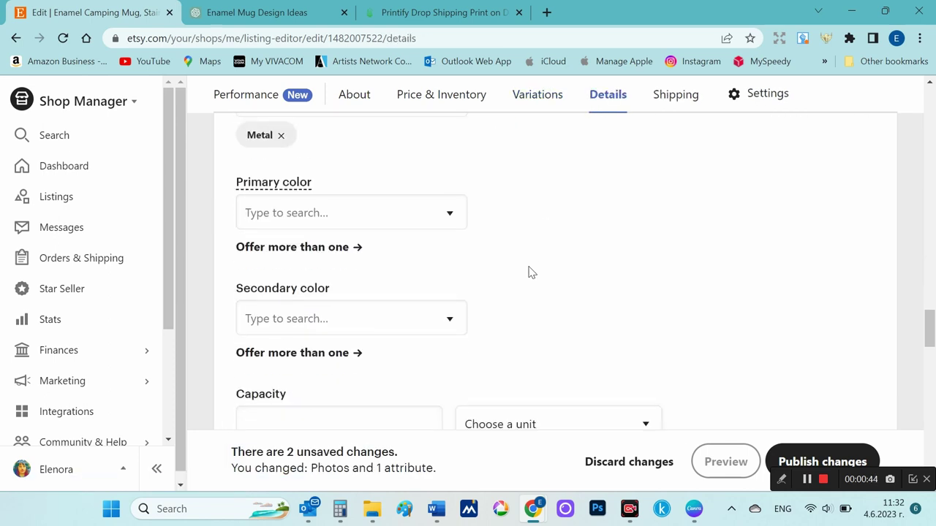
pyautogui.scroll(-1, 532, 273)
pyautogui.scroll(-3, 530, 272)
pyautogui.scroll(-3, 528, 268)
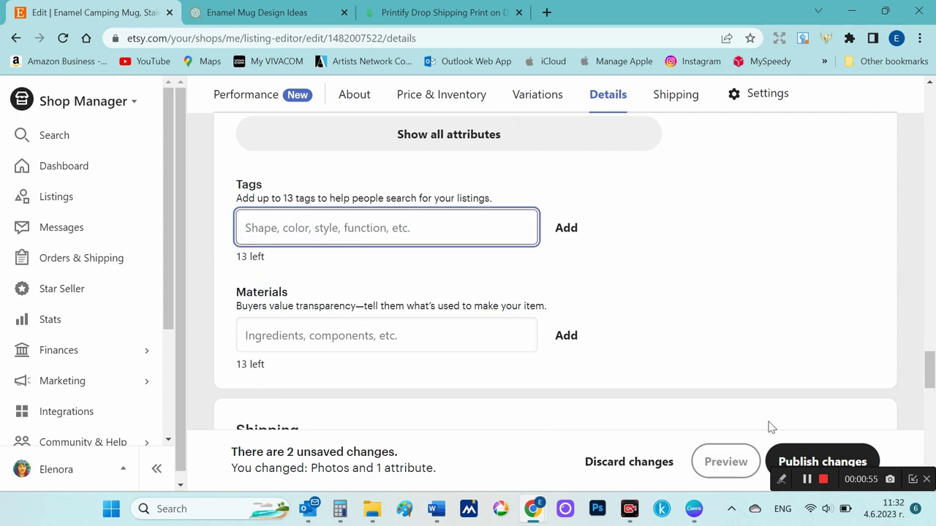
pyautogui.click(367, 227)
pyautogui.write('Mug')
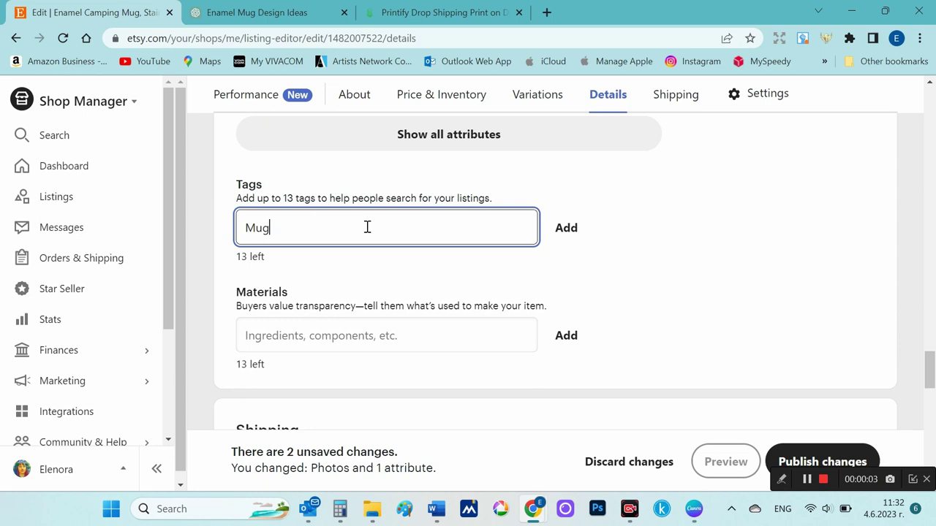
pyautogui.click(563, 241)
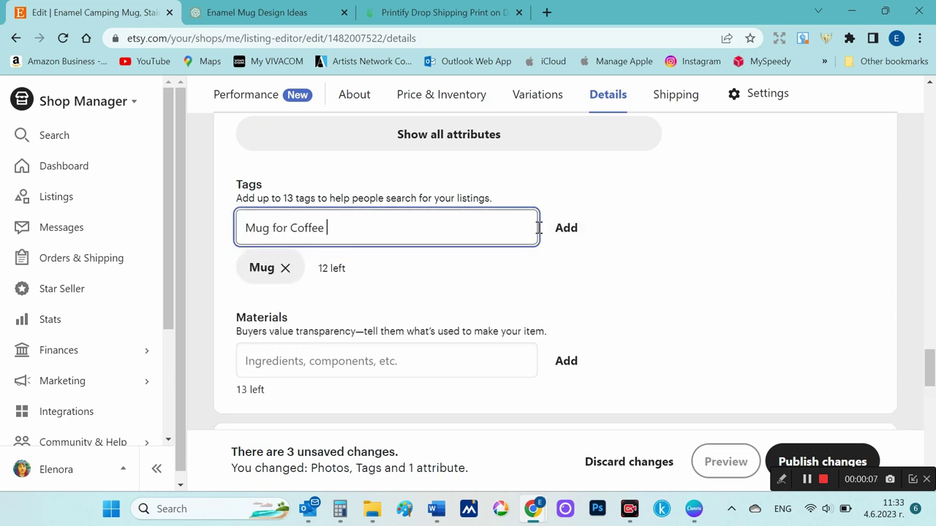
pyautogui.click(567, 241)
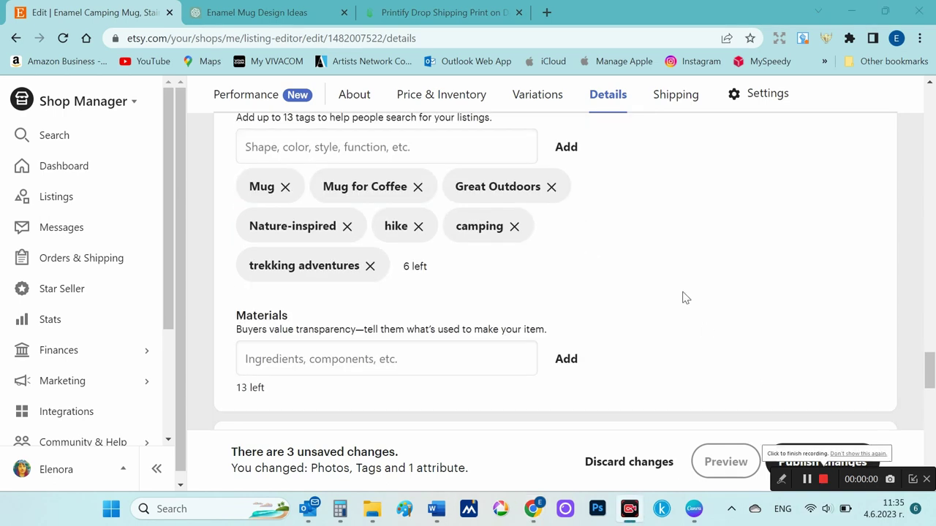
# Step: Review the edited mug listing and publish its three pending changes
pyautogui.scroll(-2, 681, 297)
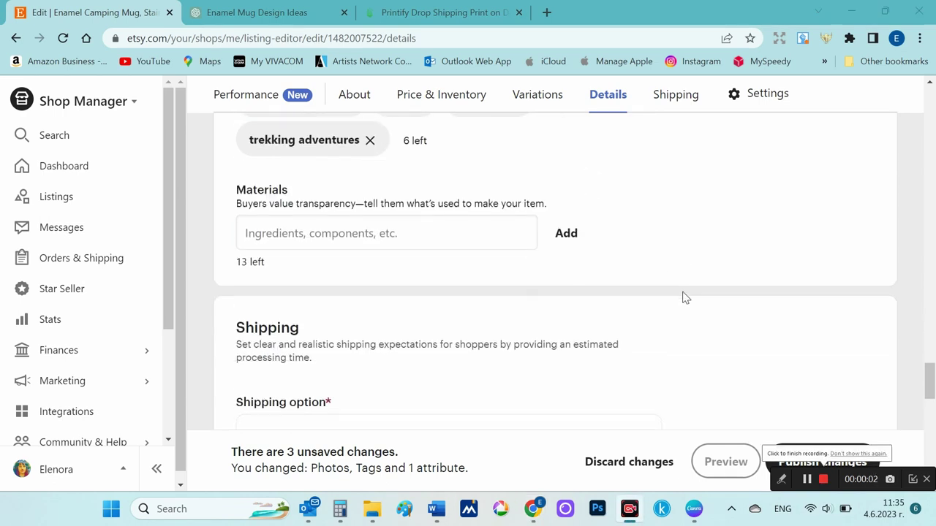
pyautogui.scroll(-3, 681, 297)
pyautogui.scroll(-1, 681, 297)
pyautogui.scroll(-3, 685, 297)
pyautogui.scroll(-3, 685, 298)
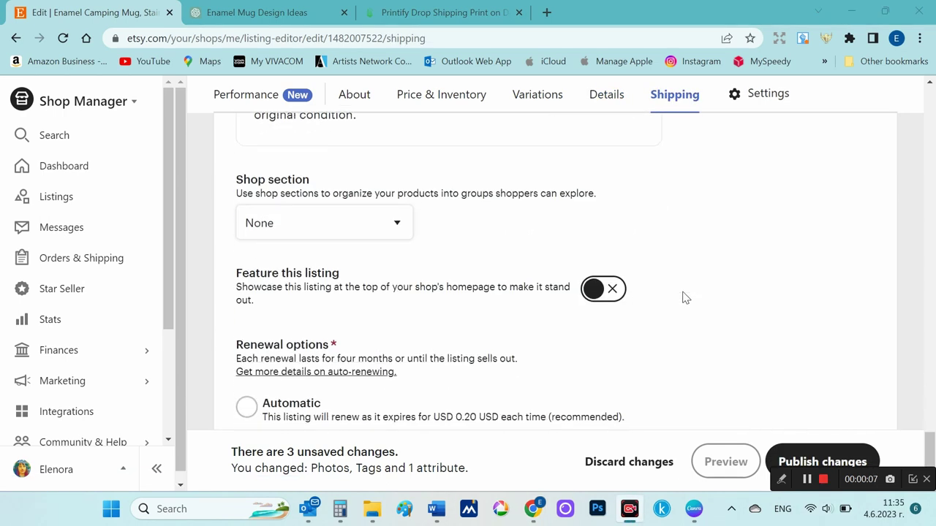
pyautogui.scroll(-2, 685, 297)
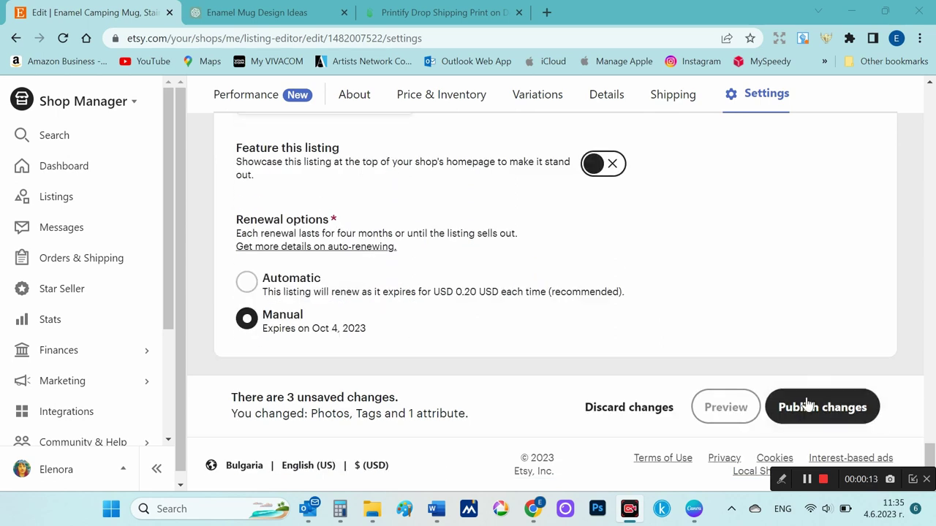
pyautogui.scroll(5, 801, 316)
pyautogui.scroll(5, 801, 316)
pyautogui.scroll(5, 801, 316)
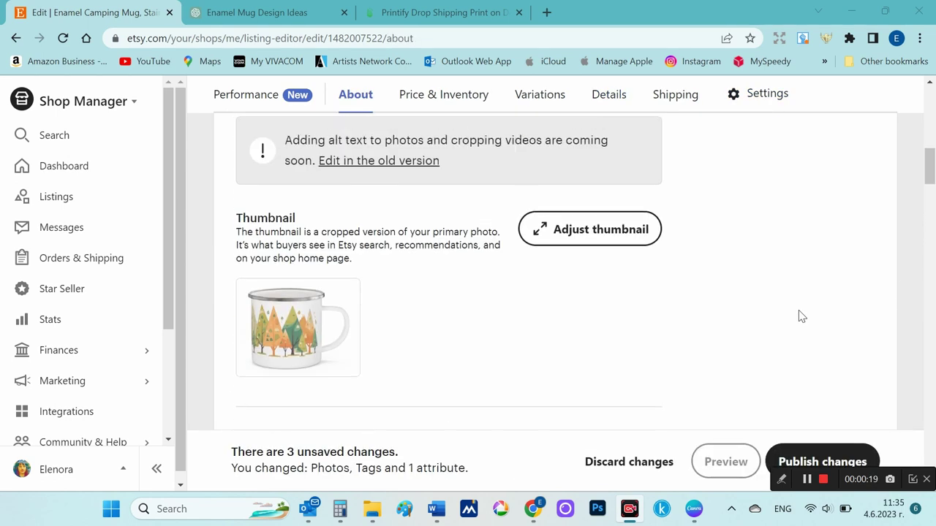
pyautogui.scroll(5, 801, 316)
pyautogui.scroll(-3, 801, 315)
pyautogui.scroll(-3, 801, 315)
pyautogui.scroll(-5, 801, 315)
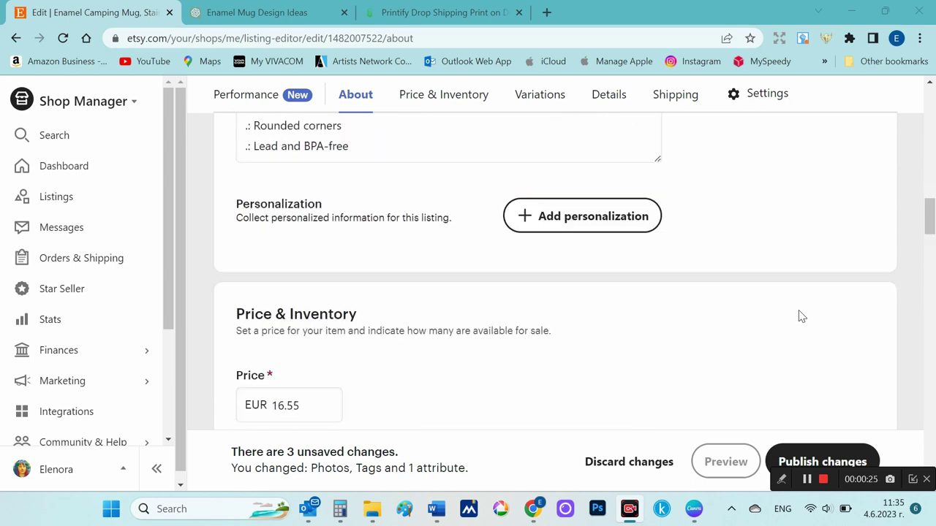
pyautogui.scroll(-3, 801, 315)
pyautogui.scroll(-2, 802, 315)
pyautogui.scroll(-4, 801, 316)
pyautogui.scroll(-2, 801, 316)
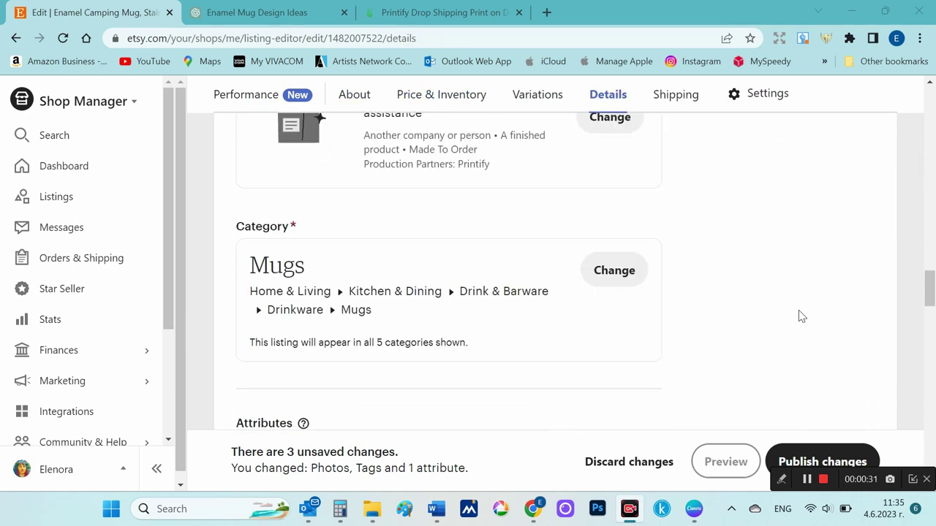
pyautogui.scroll(-4, 801, 315)
pyautogui.scroll(-2, 801, 316)
pyautogui.scroll(-4, 801, 316)
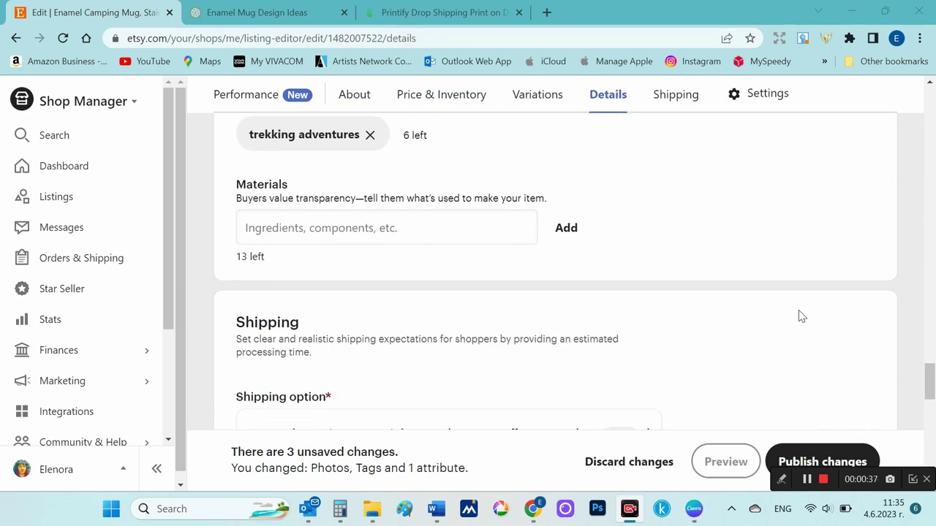
pyautogui.scroll(-2, 801, 316)
pyautogui.scroll(-2, 801, 316)
pyautogui.scroll(-2, 801, 316)
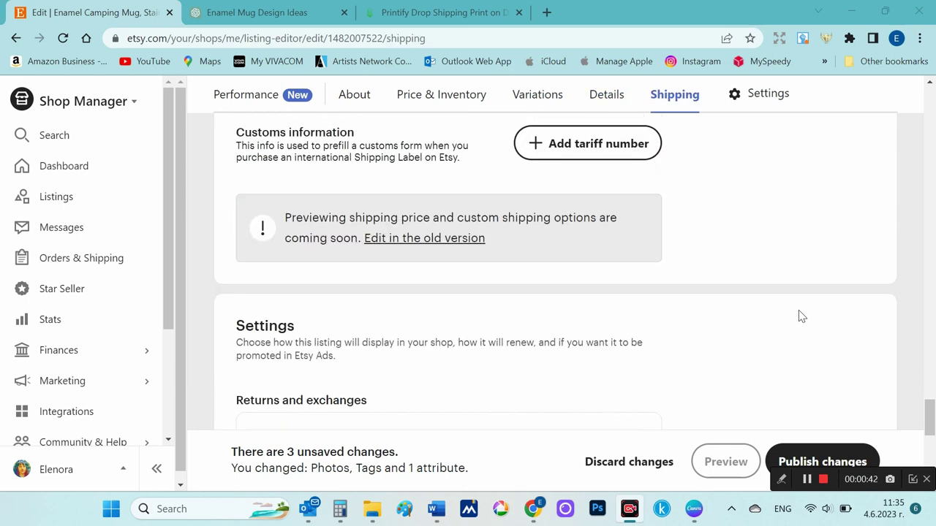
pyautogui.scroll(-3, 801, 316)
pyautogui.scroll(-3, 801, 316)
pyautogui.click(823, 414)
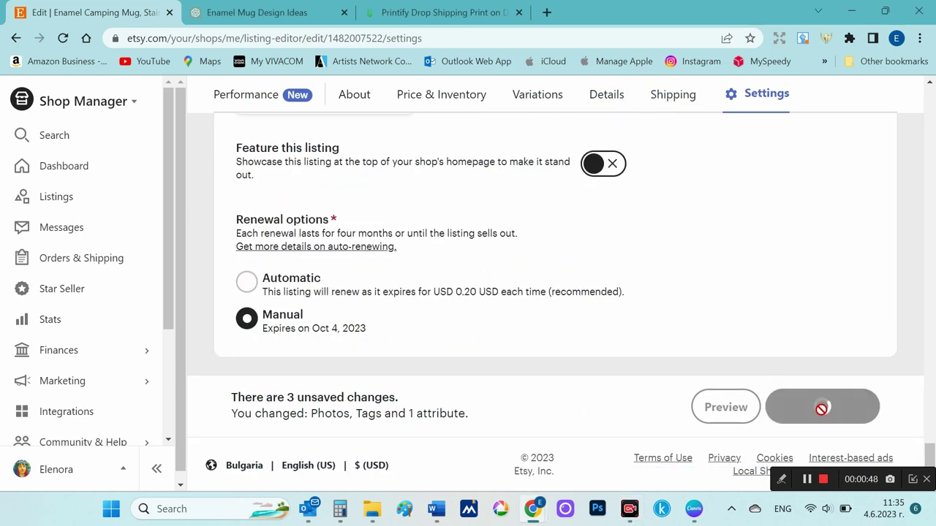
# Step: Open the tree mug listing's public Etsy page from its listing card
pyautogui.scroll(-1, 519, 317)
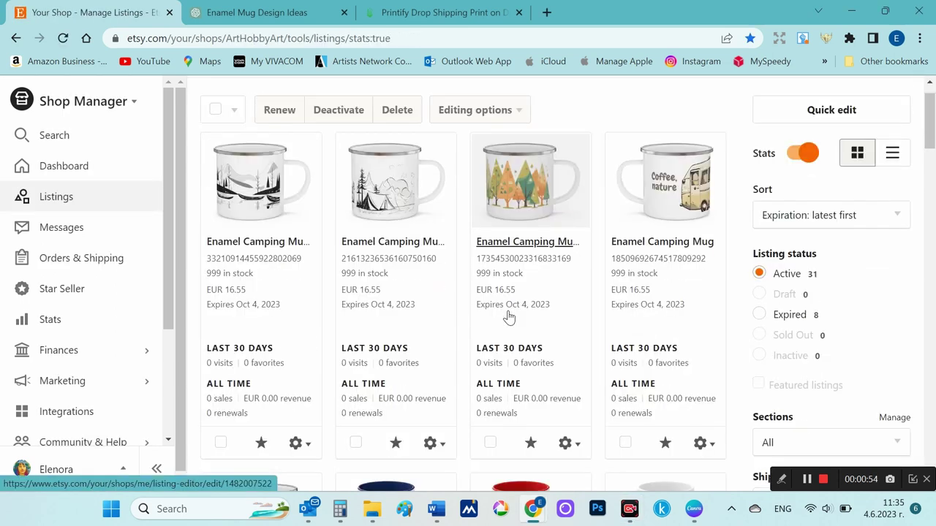
pyautogui.scroll(-2, 307, 314)
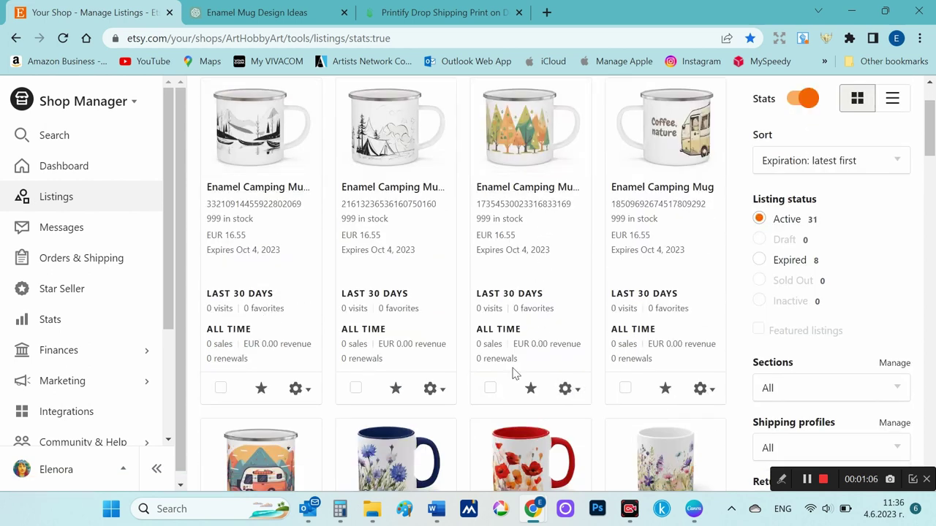
pyautogui.click(578, 396)
pyautogui.click(526, 431)
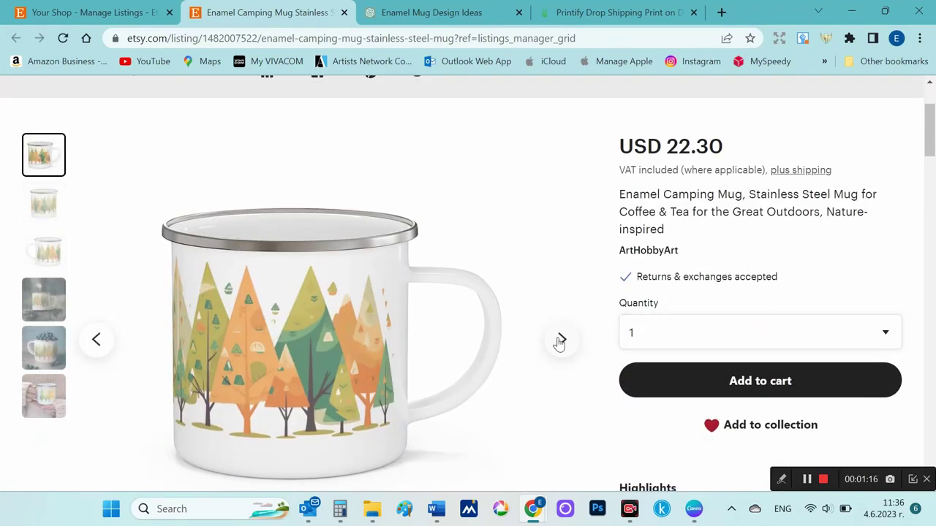
# Step: Page through all six listing photos, ending on the hands-holding-mug mockup
pyautogui.click(559, 341)
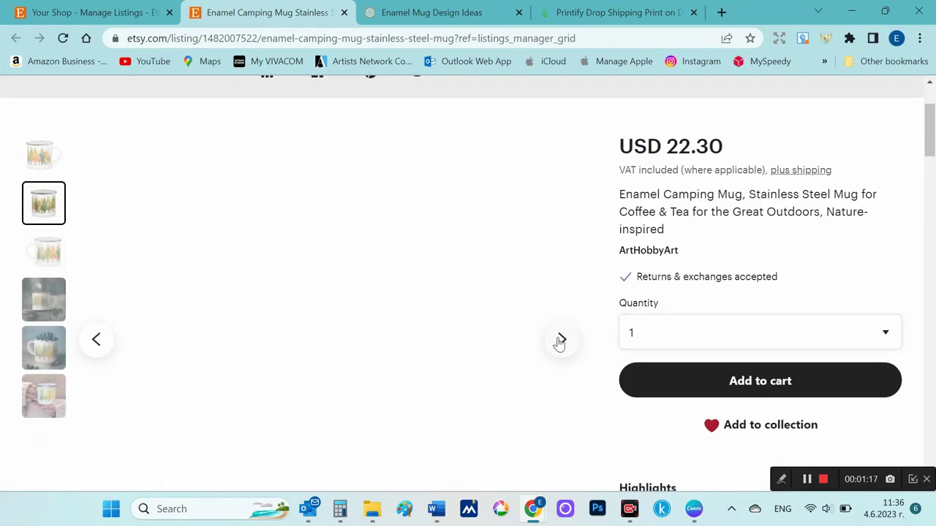
pyautogui.scroll(-1, 557, 337)
pyautogui.click(561, 281)
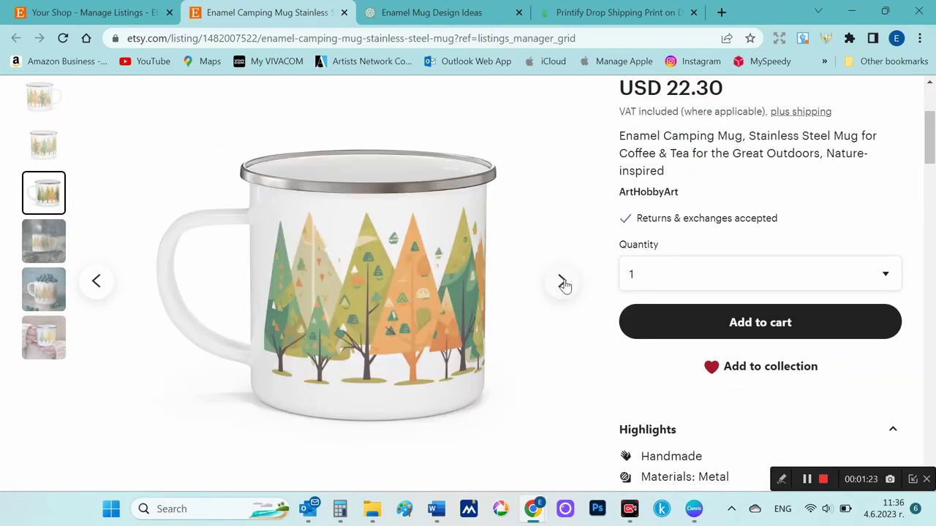
pyautogui.click(562, 282)
pyautogui.click(562, 282)
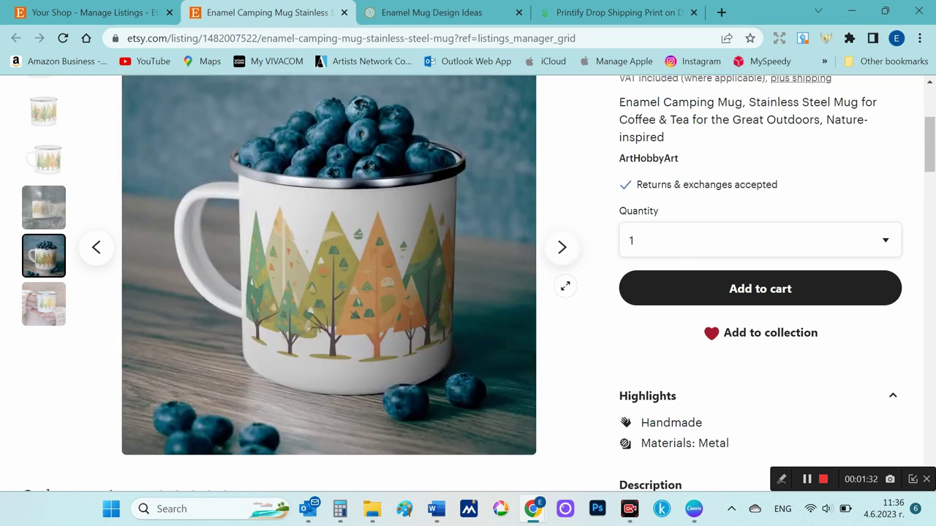
pyautogui.click(562, 283)
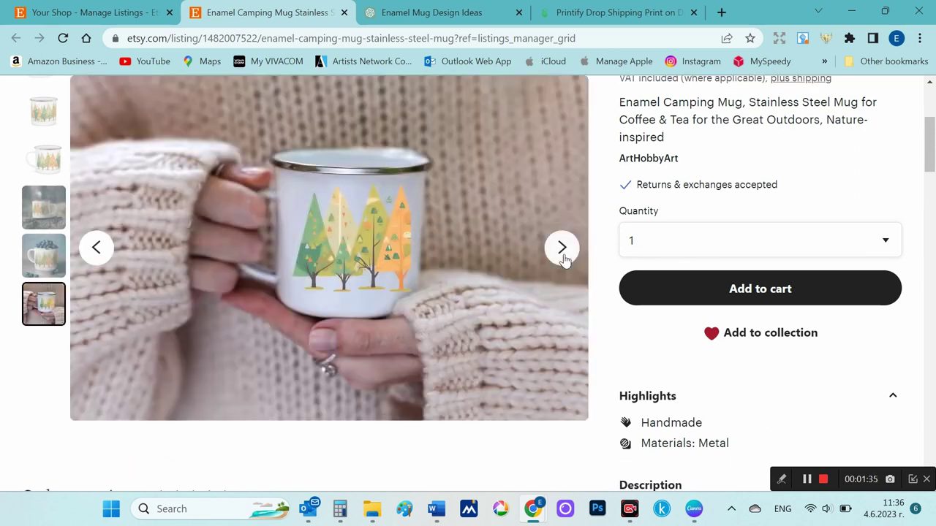
pyautogui.scroll(-2, 655, 230)
pyautogui.scroll(3, 656, 229)
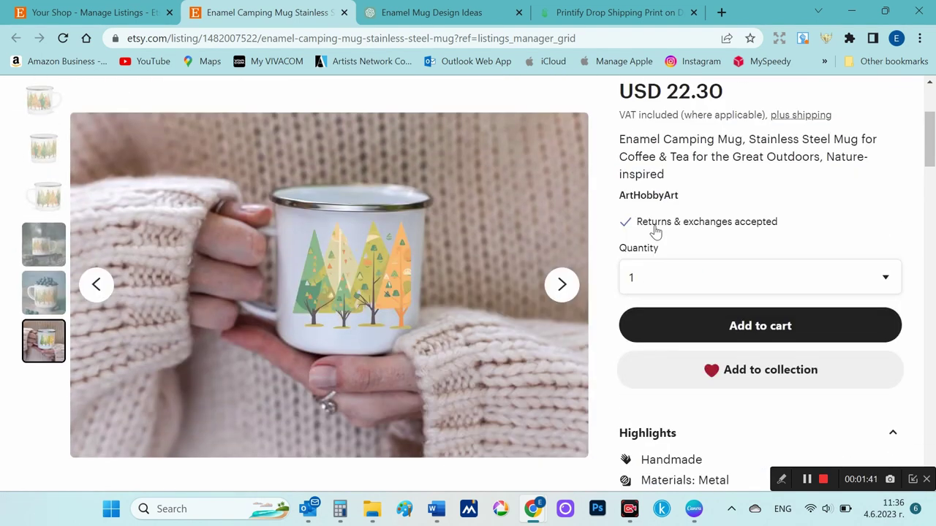
pyautogui.scroll(-2, 655, 226)
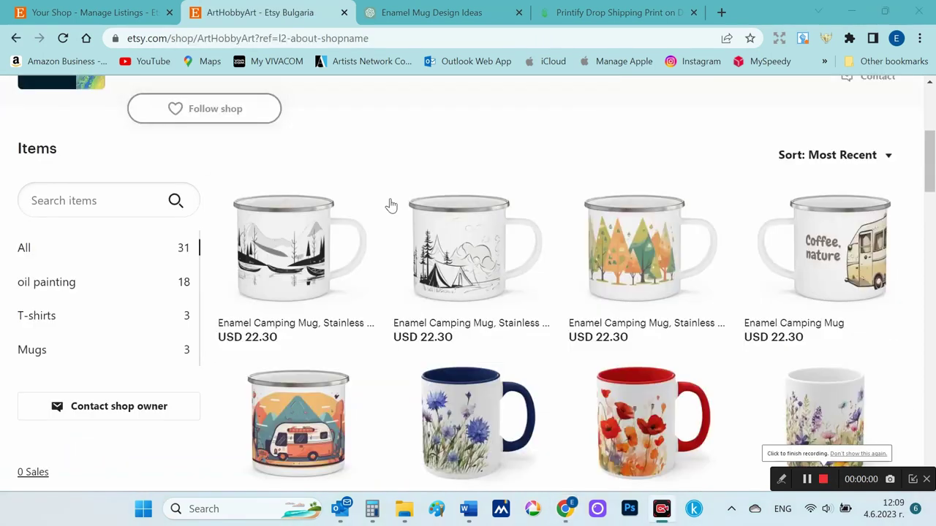
# Step: Open the Coffee, nature mug listing in a new tab and view its first four photos
pyautogui.rightClick(782, 248)
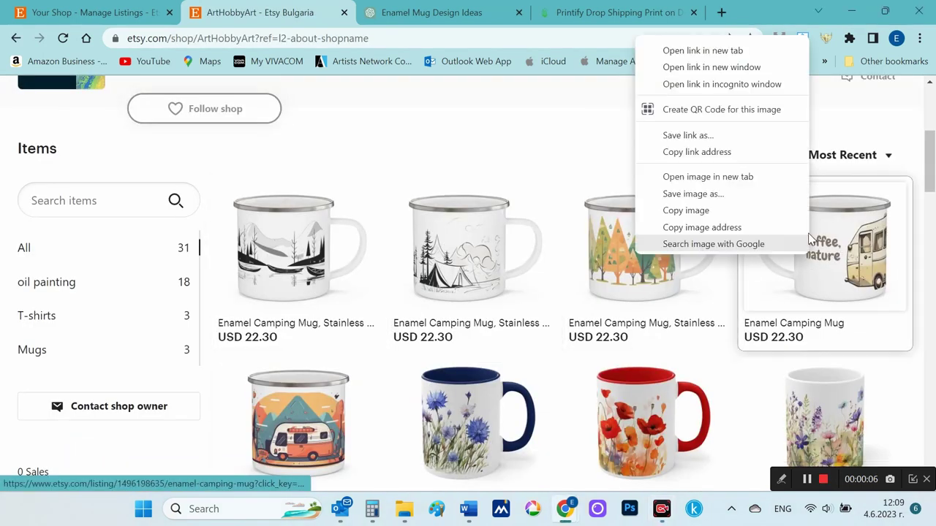
pyautogui.click(679, 48)
pyautogui.click(373, 13)
pyautogui.scroll(-2, 469, 185)
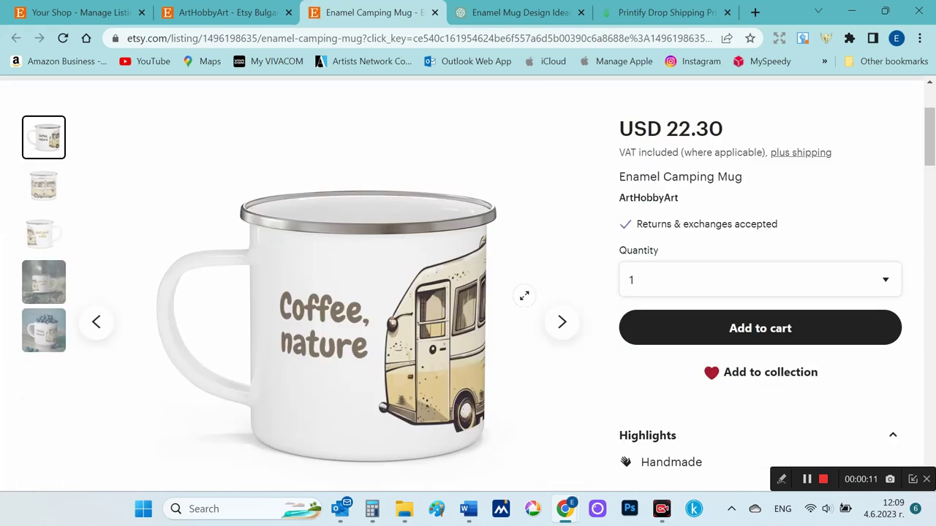
pyautogui.click(562, 326)
pyautogui.click(563, 325)
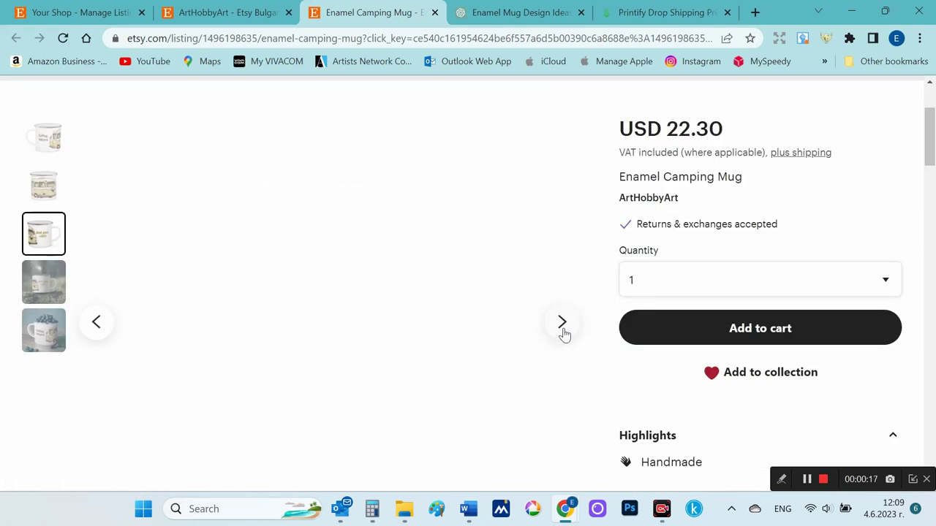
pyautogui.click(563, 329)
# Step: From the shop's item grid, open the tree mug listing in another tab, then return to the grid
pyautogui.click(245, 13)
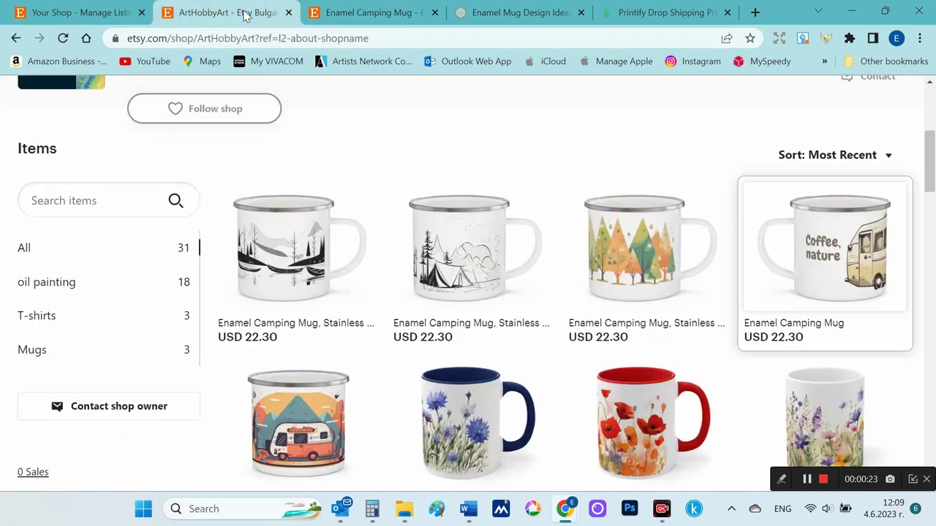
pyautogui.middleClick(636, 249)
pyautogui.click(416, 12)
pyautogui.click(181, 12)
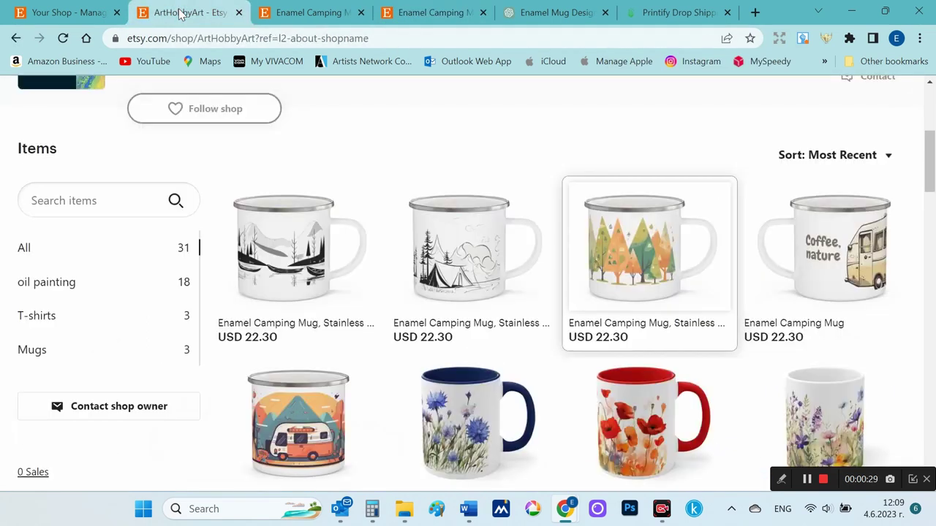